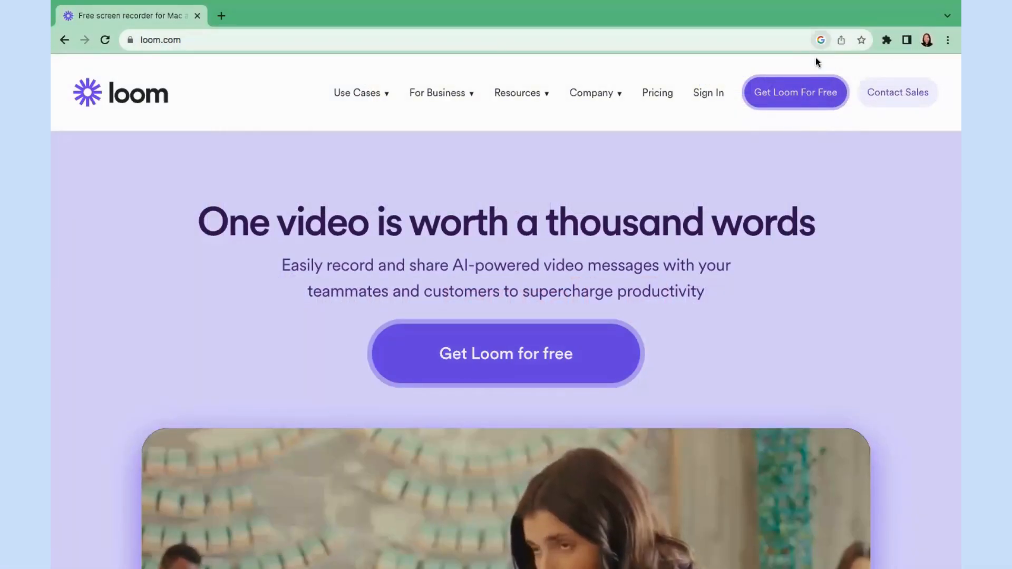
Sign up for Loom free with a Google account and land in My Library.
left_click(804, 93)
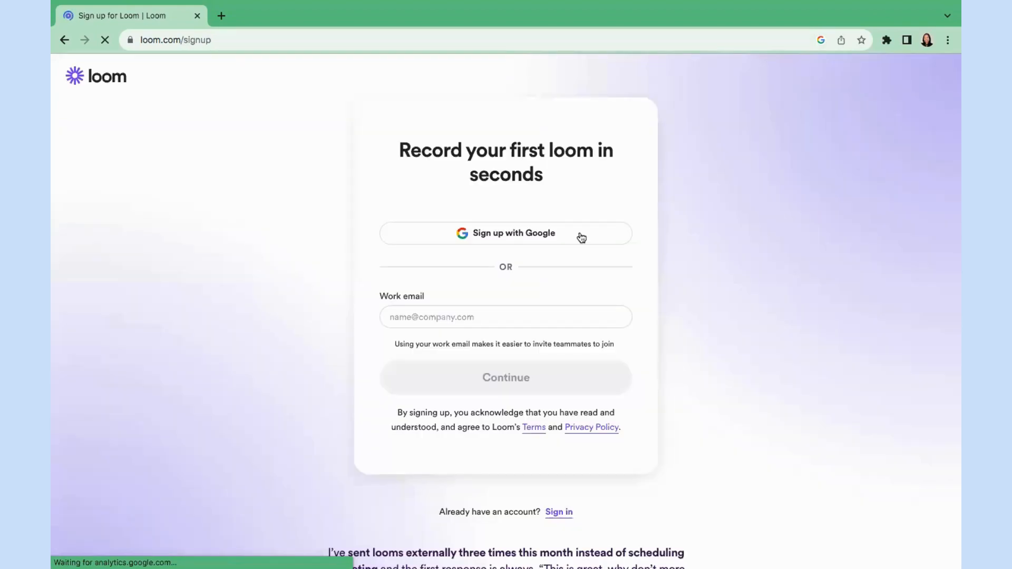
left_click(558, 236)
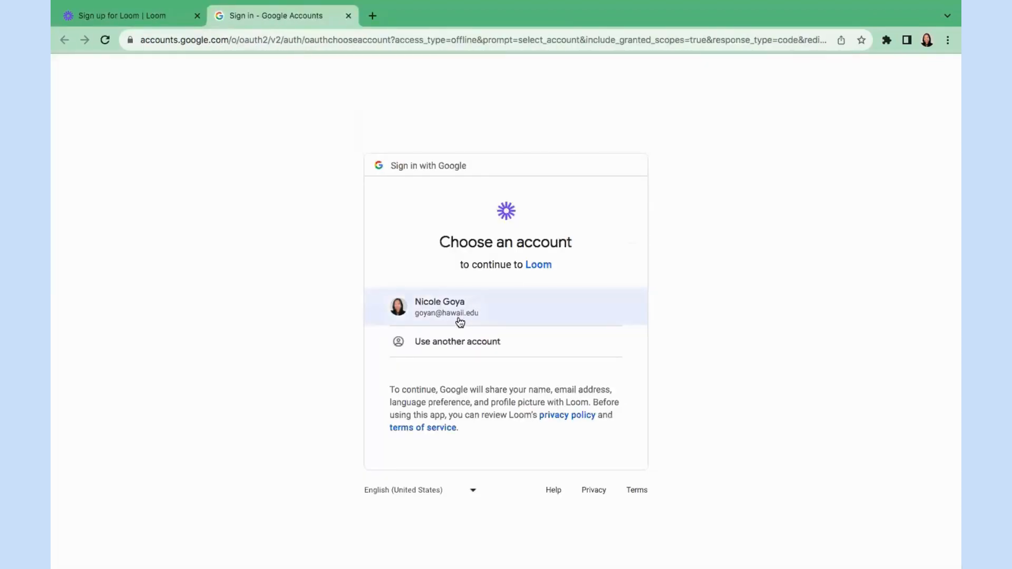
left_click(460, 322)
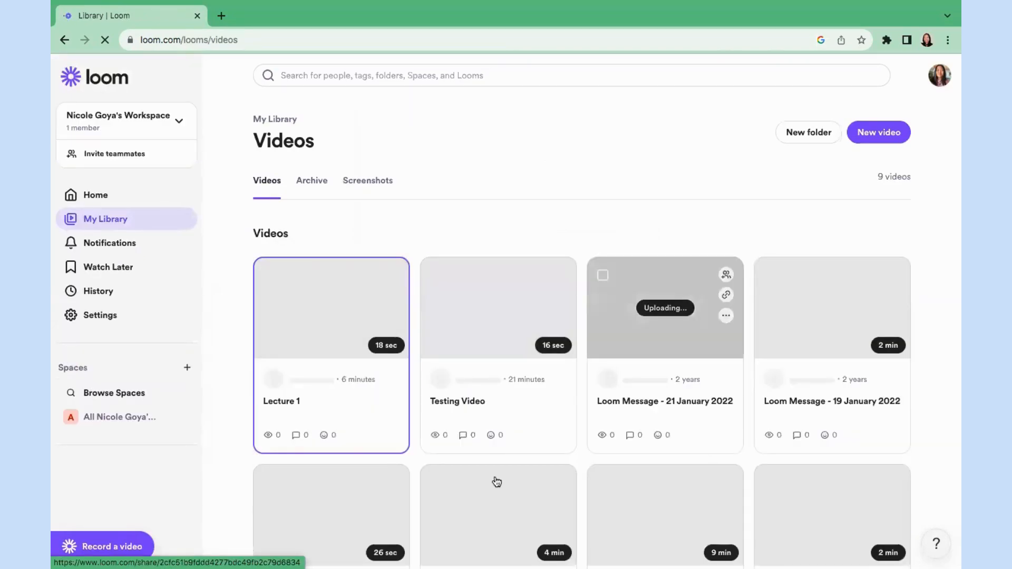
Start a new Loom video recording with both Screen and Camera kept on.
left_click(887, 131)
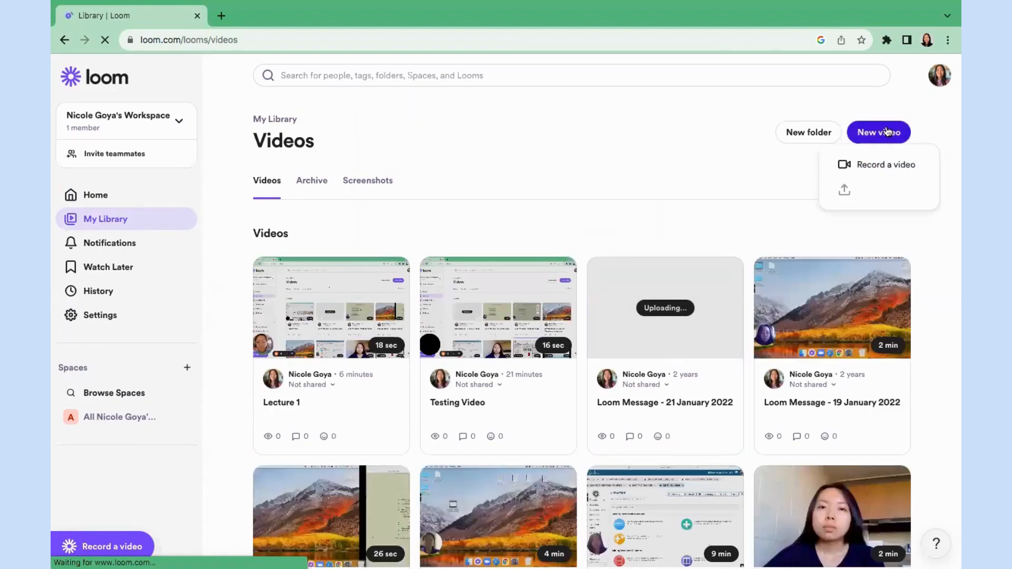
left_click(892, 164)
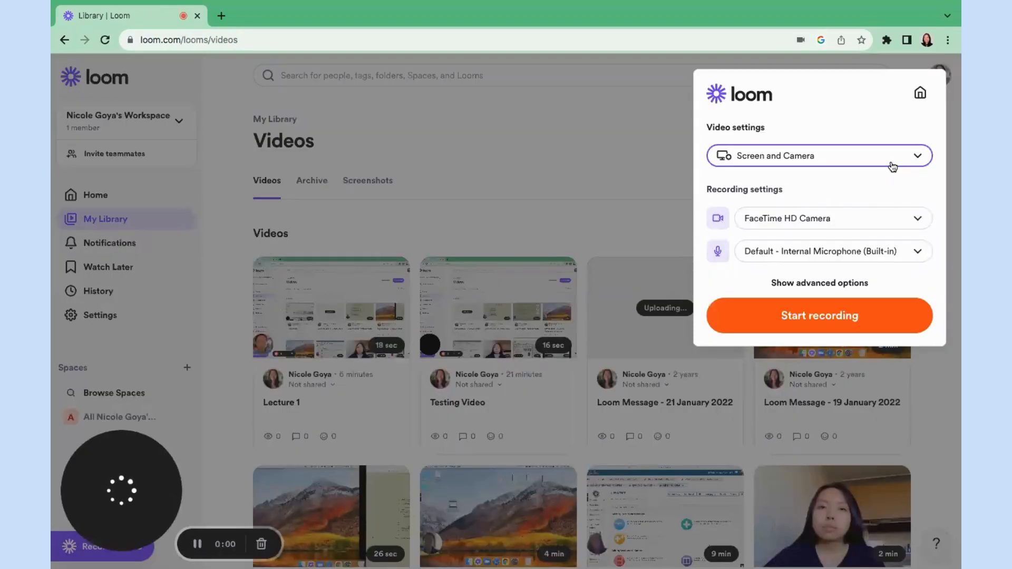
left_click(892, 167)
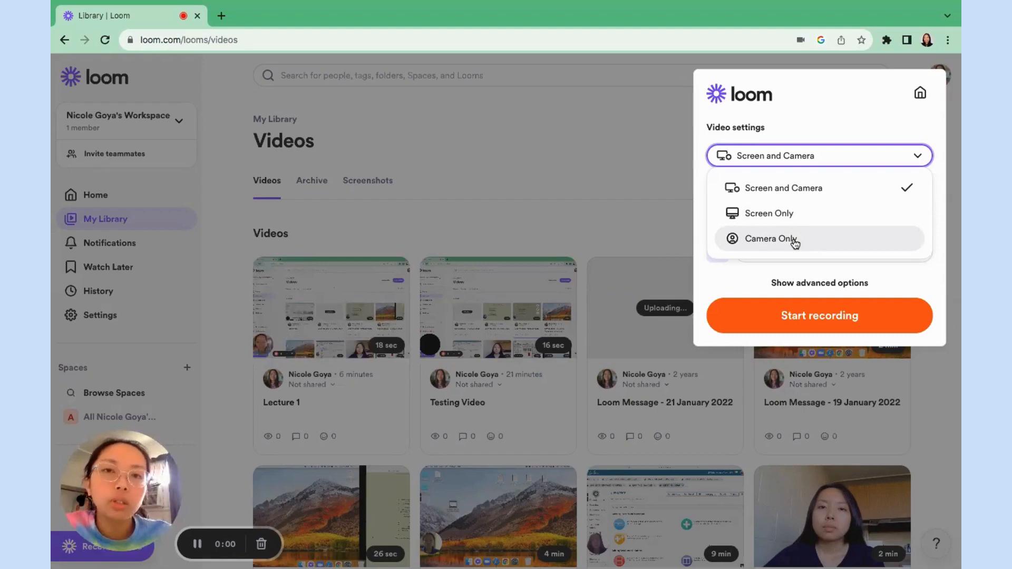
left_click(828, 187)
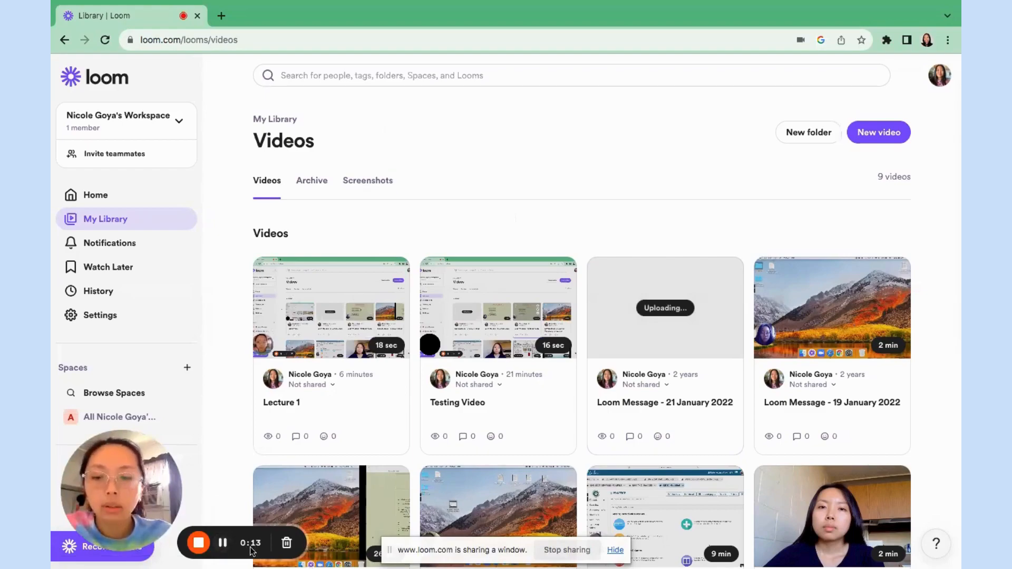
Stop the recording and retitle the new video 'Assignment Overview'.
left_click(198, 543)
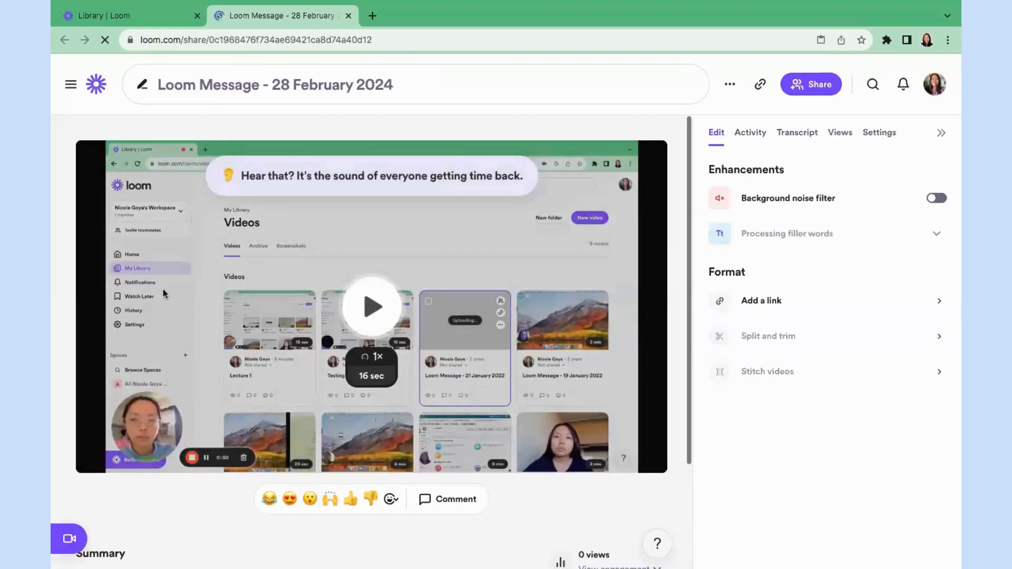
left_click(220, 90)
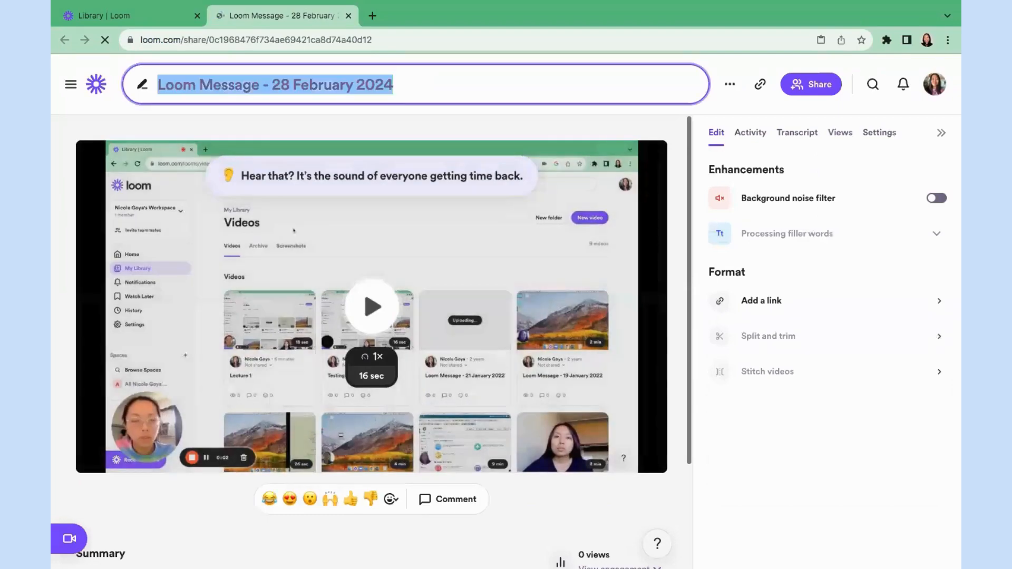
type("Assignment Overview")
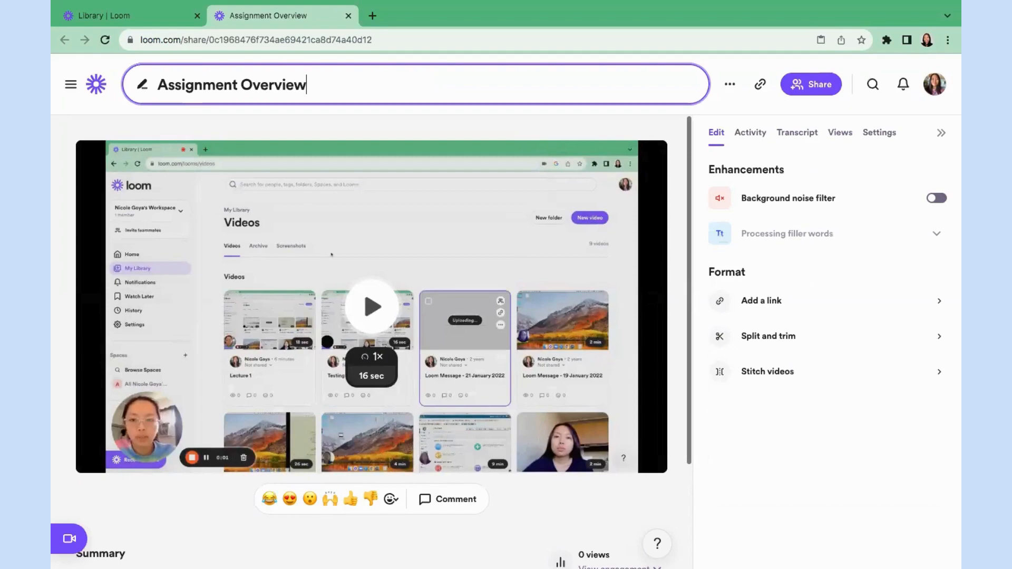
left_click(102, 121)
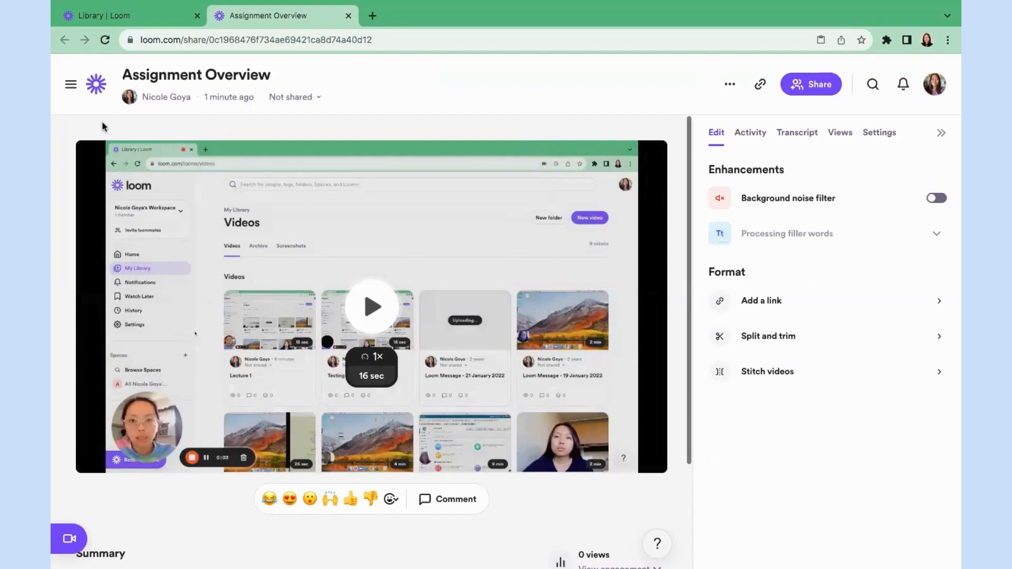
scroll(197, 507, "down", 3)
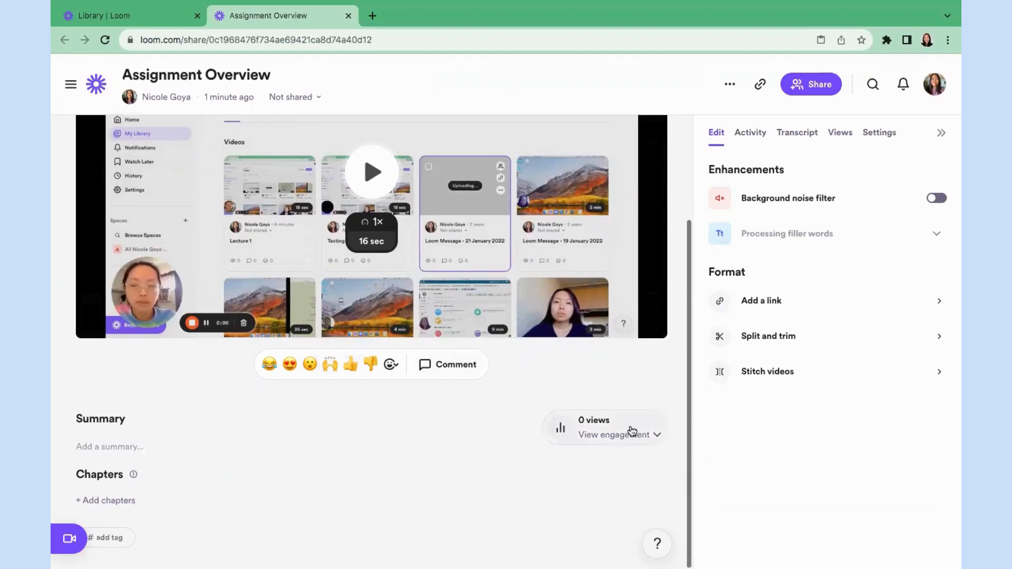
scroll(665, 381, "up", 3)
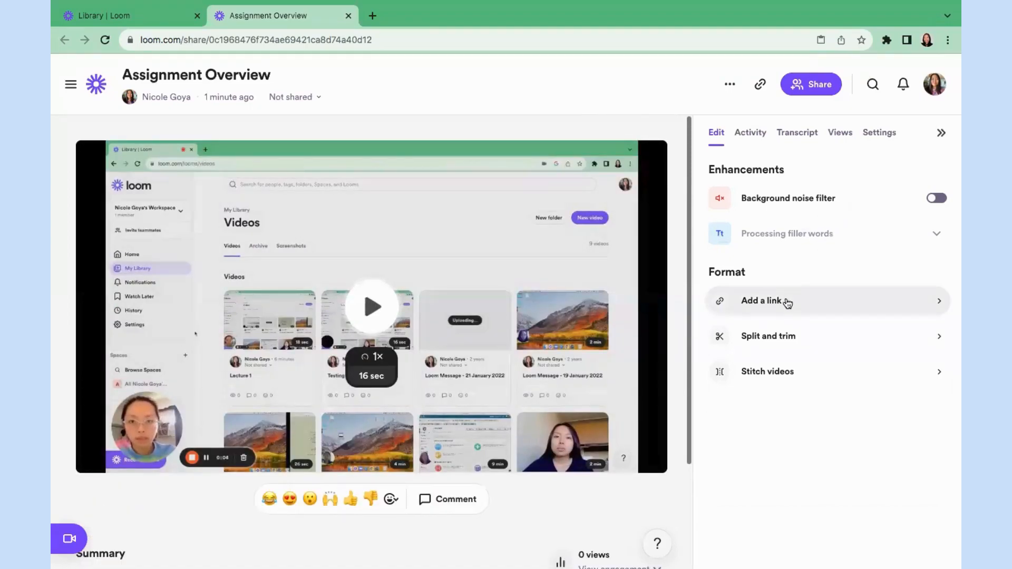
Add a link button labelled 'Video to watch next' using the pasted share URL, and save.
mouse_move(810, 303)
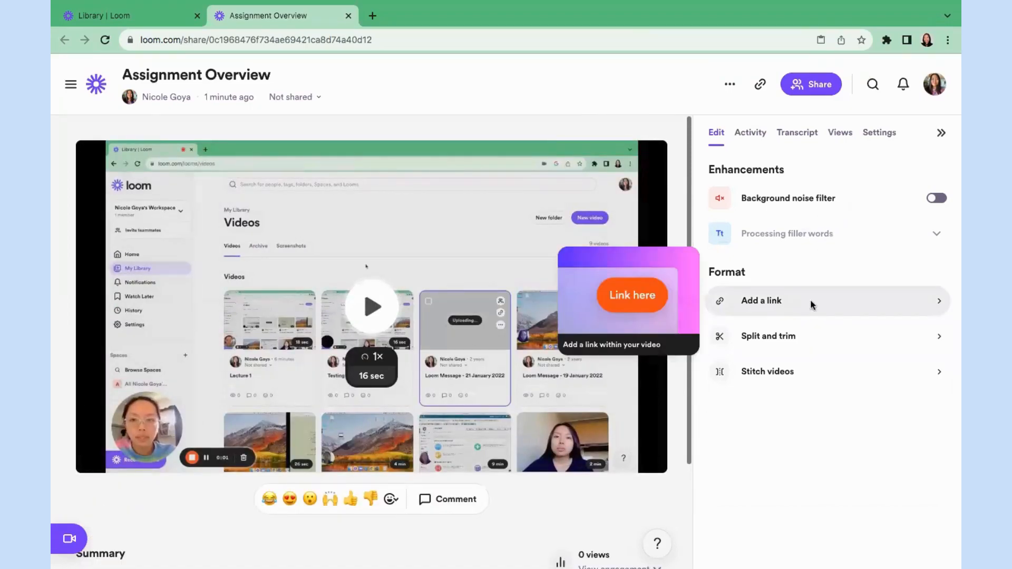
left_click(812, 306)
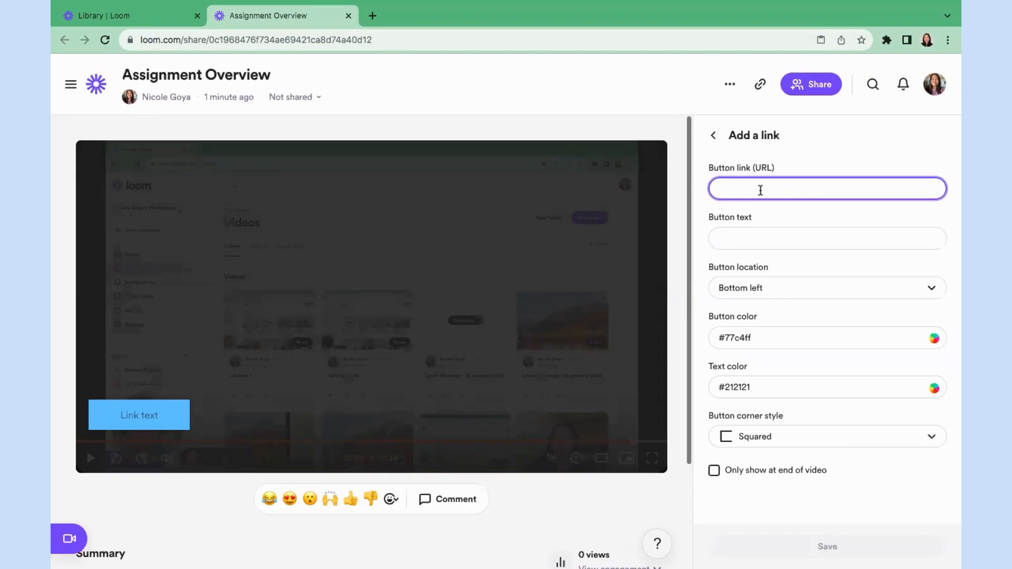
left_click(739, 239)
type("Loom")
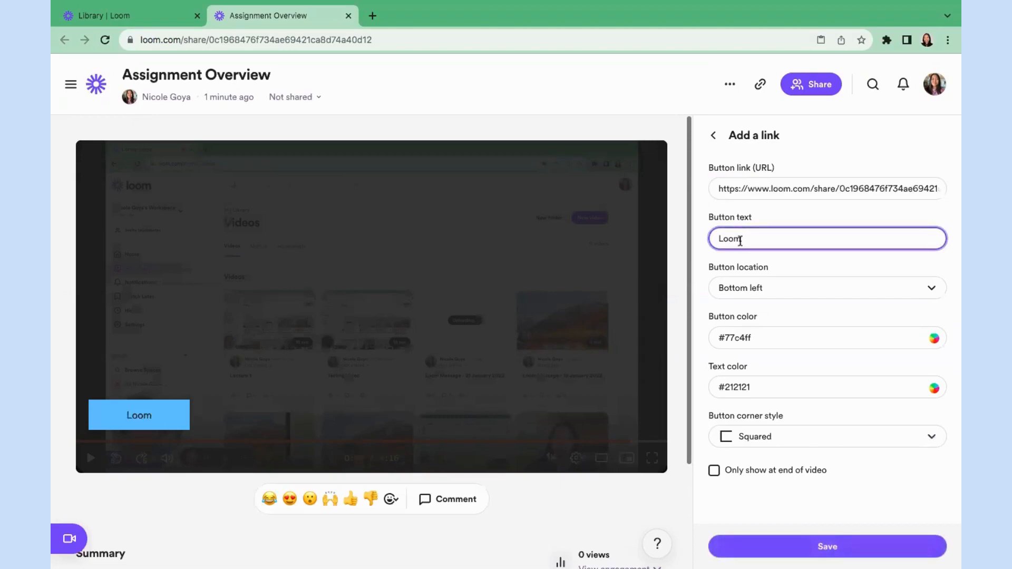
double_click(740, 239)
type("Video to watch next")
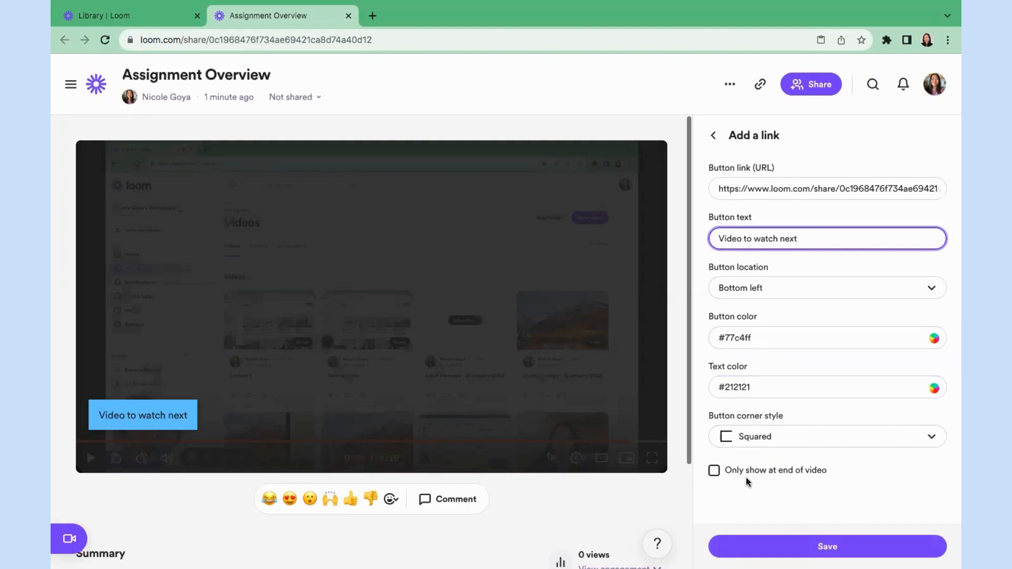
left_click(765, 548)
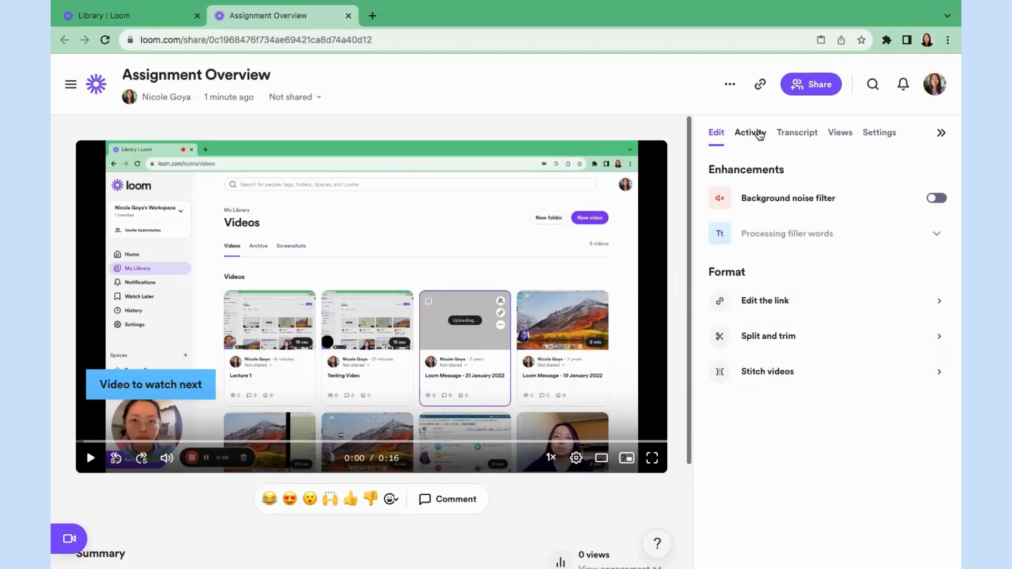
Review the Transcript, Views and Settings tabs, then the player's playback speed options.
left_click(817, 140)
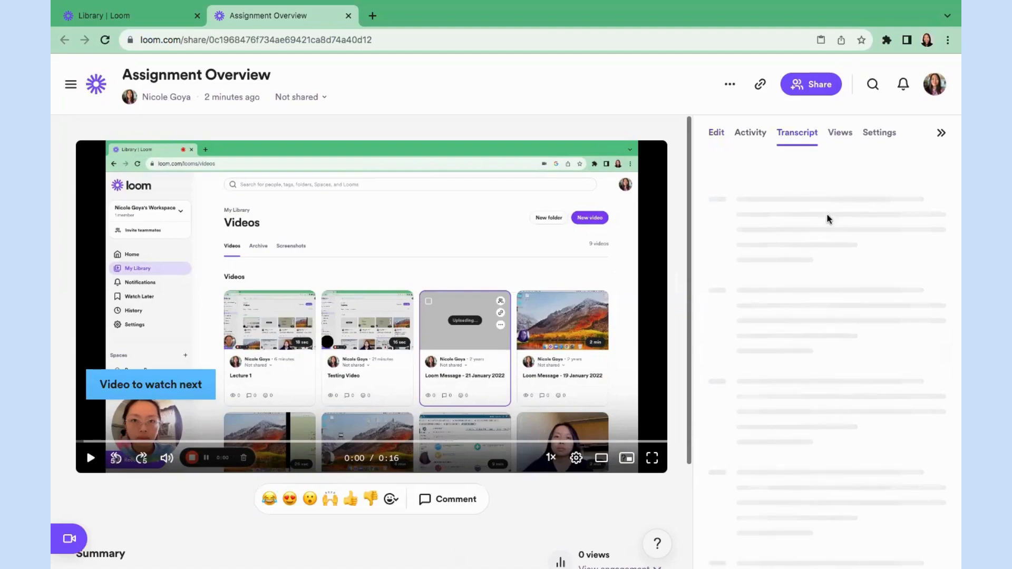
left_click(840, 135)
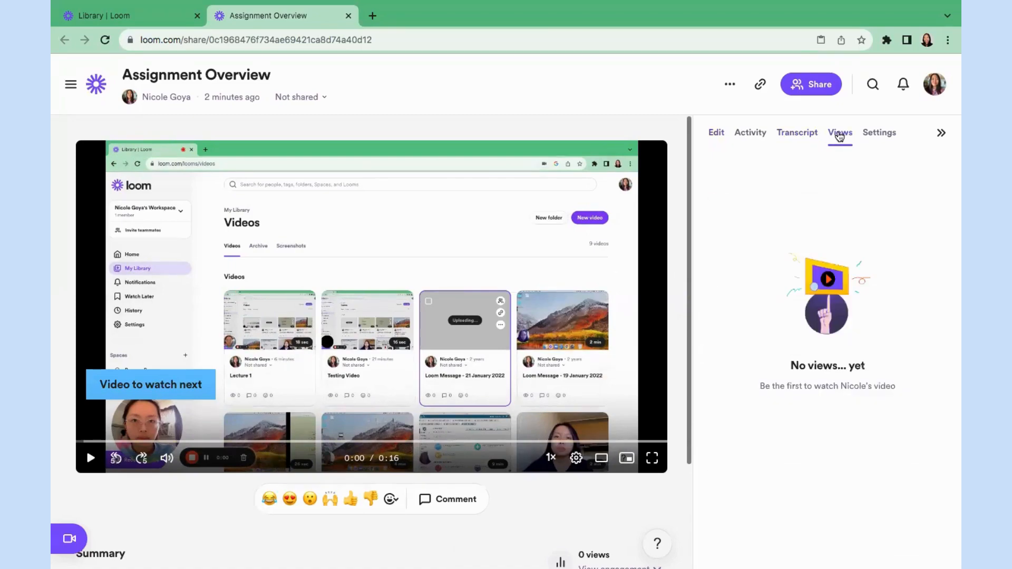
left_click(885, 135)
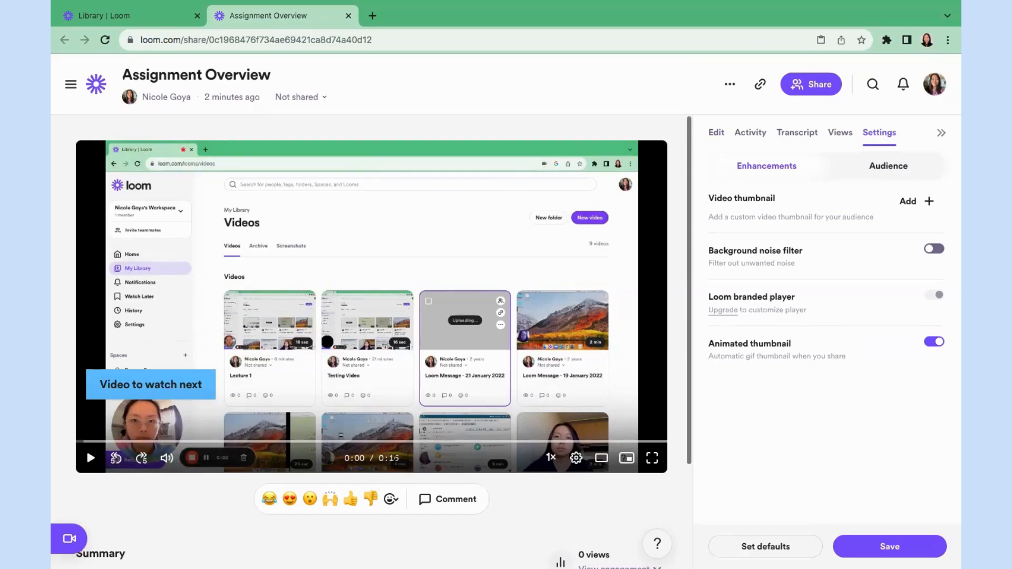
left_click(551, 459)
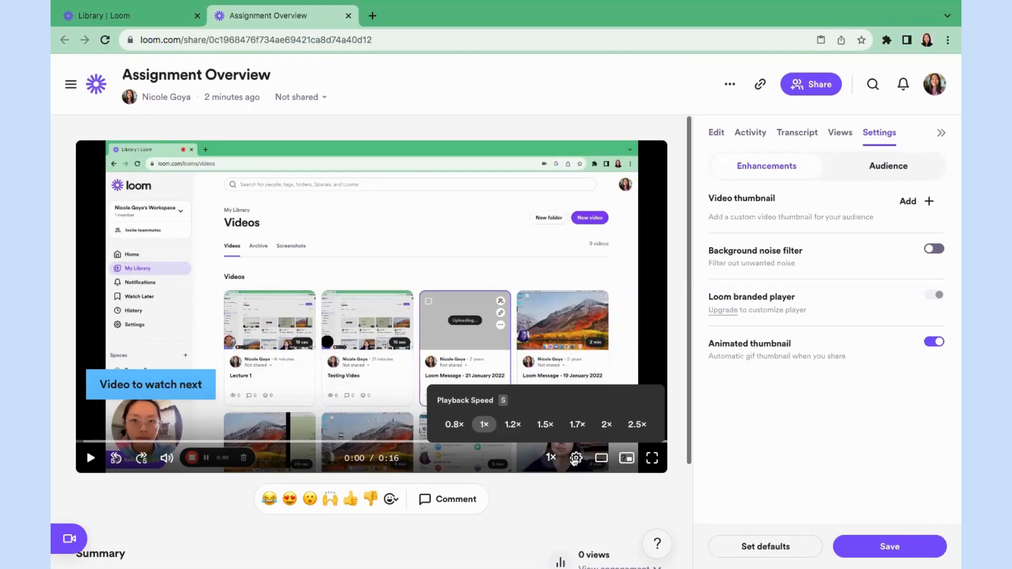
mouse_move(576, 460)
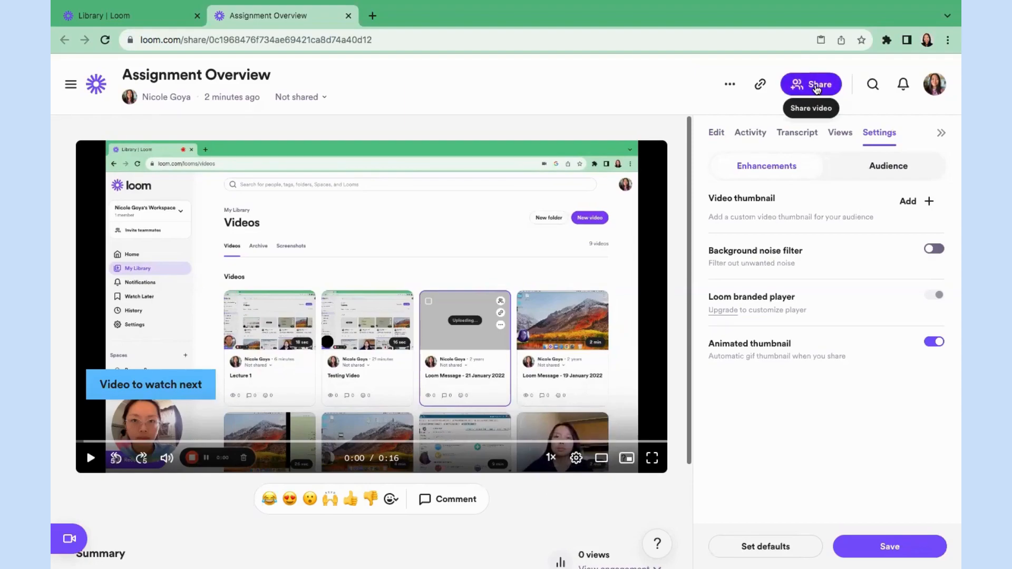
Set sharing to start at 0:00, view the Social and Embed tabs, and close the dialog.
left_click(816, 87)
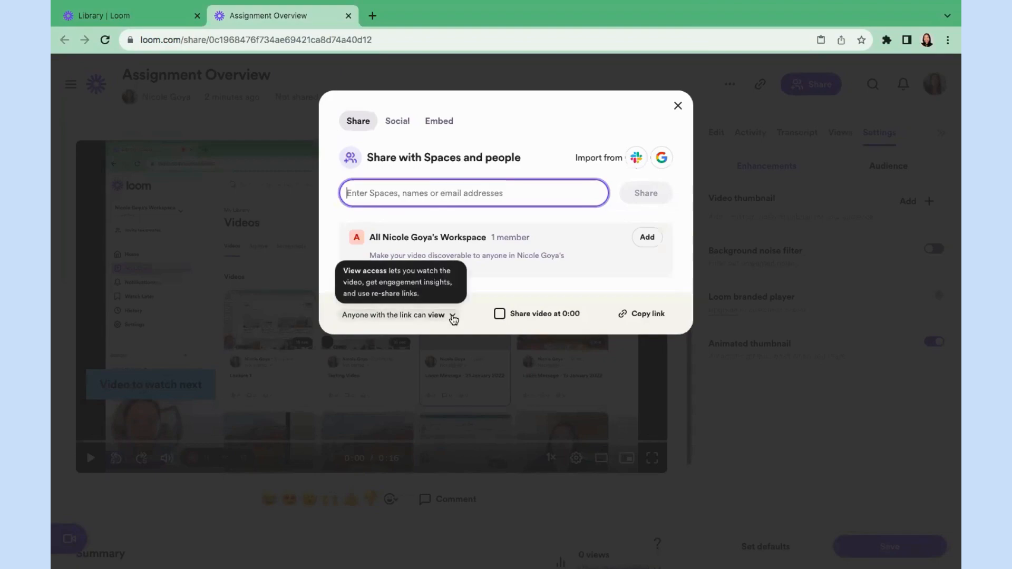
left_click(498, 315)
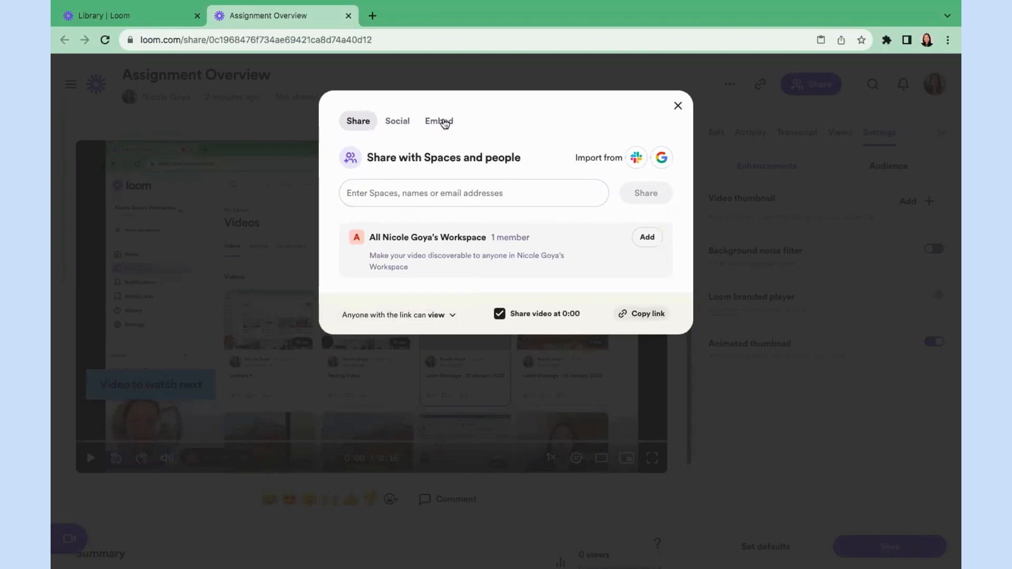
left_click(397, 124)
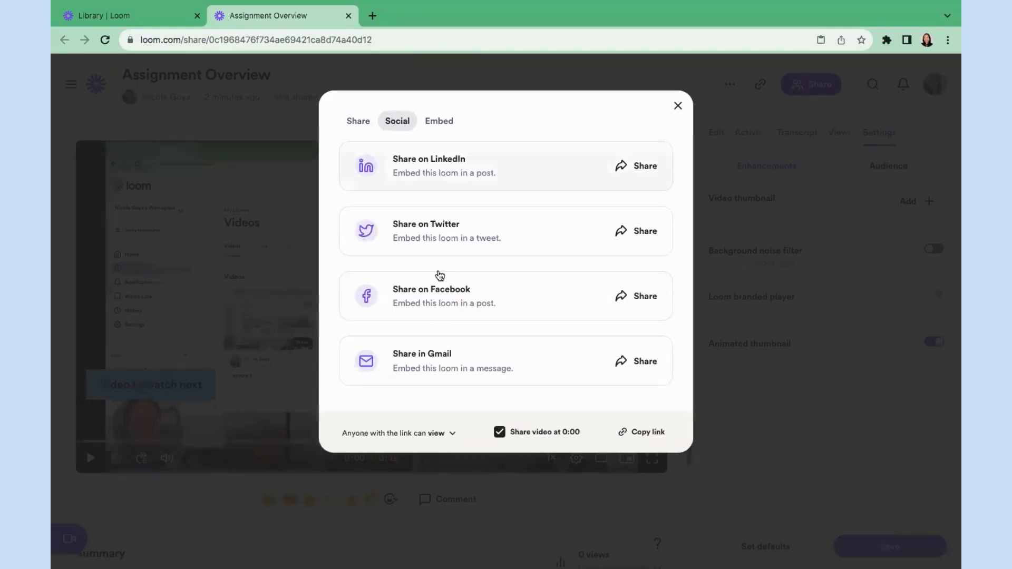
left_click(440, 125)
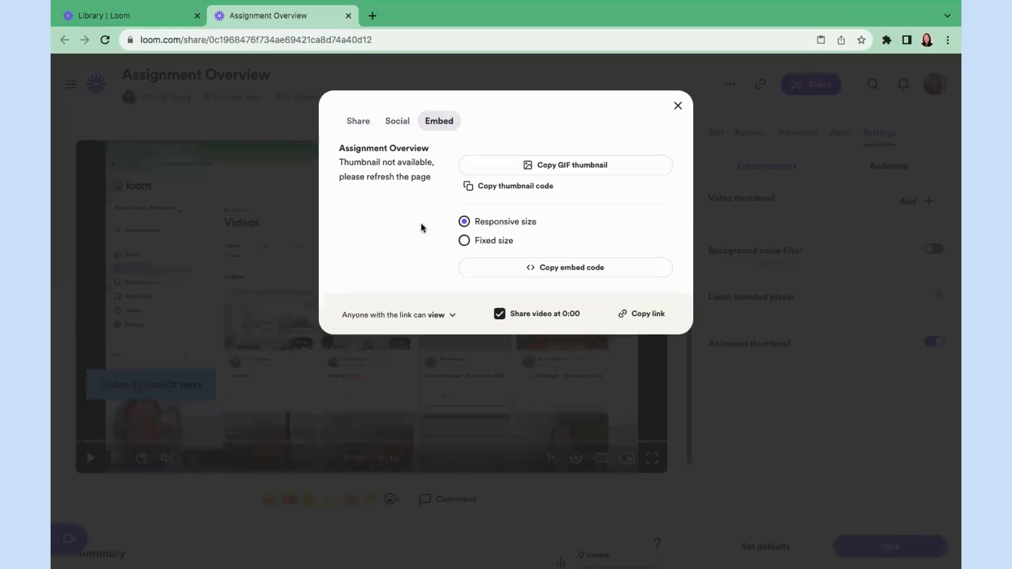
left_click(678, 106)
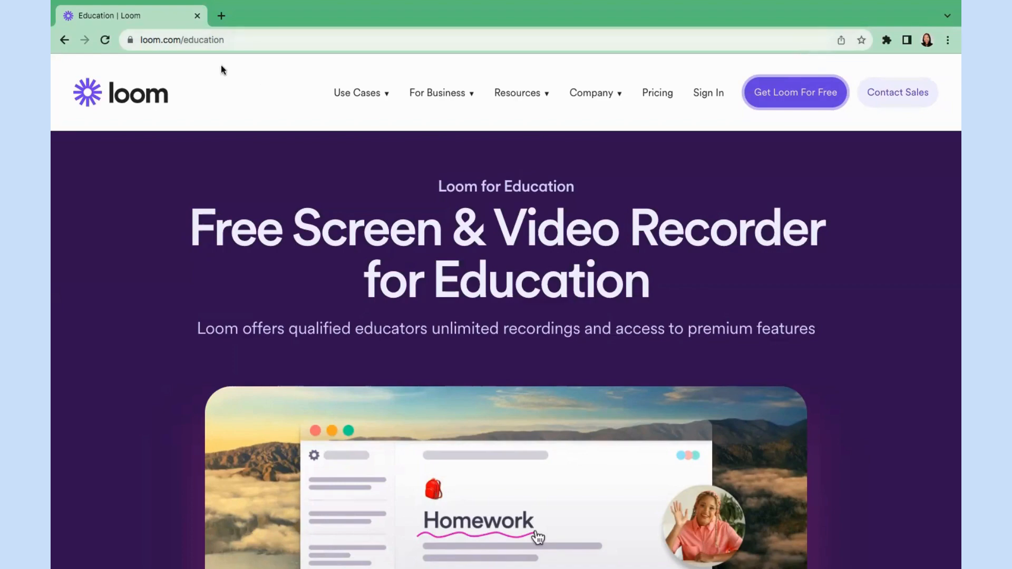
left_click(182, 36)
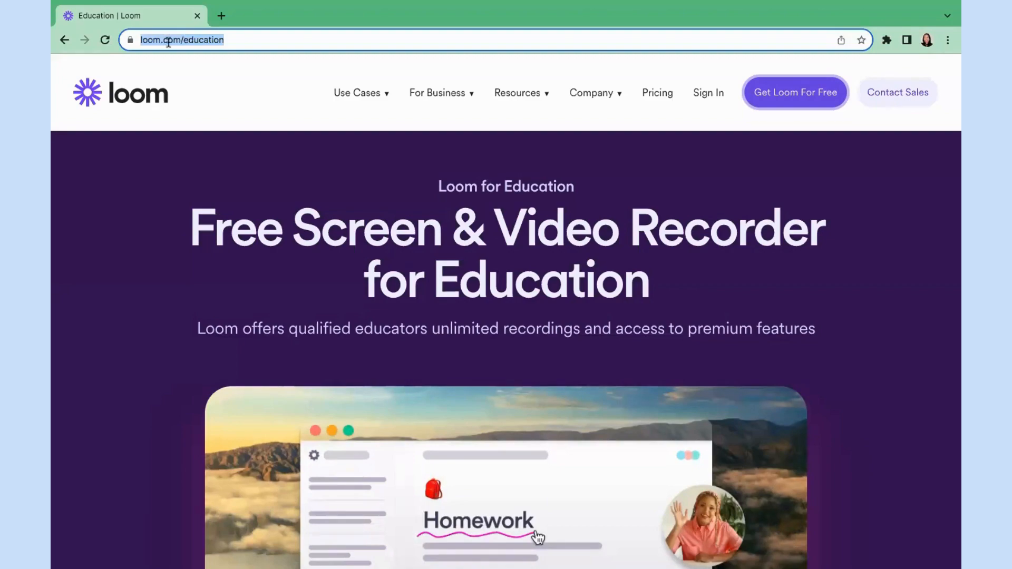
left_click(143, 189)
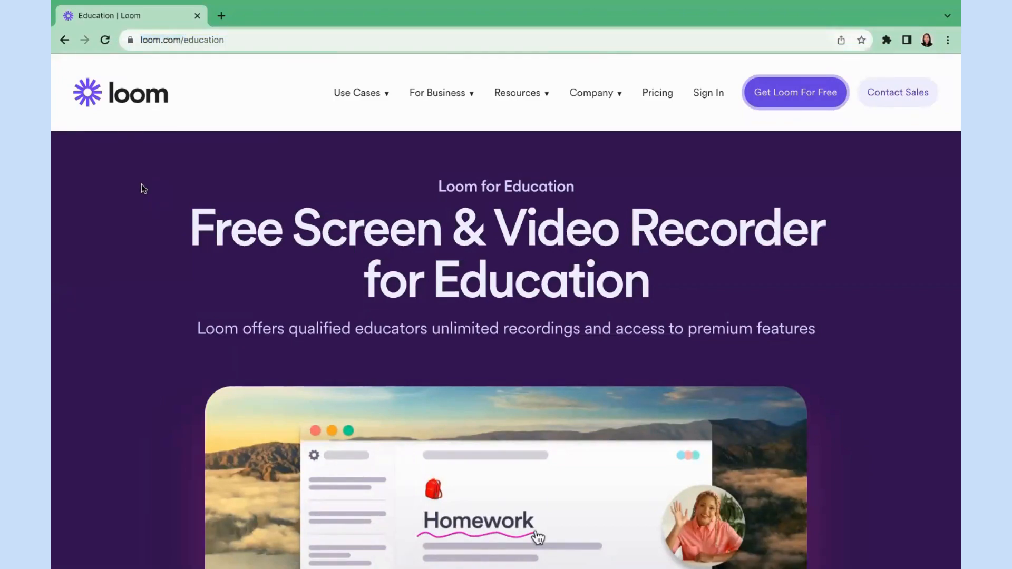
scroll(143, 188, "down", 15)
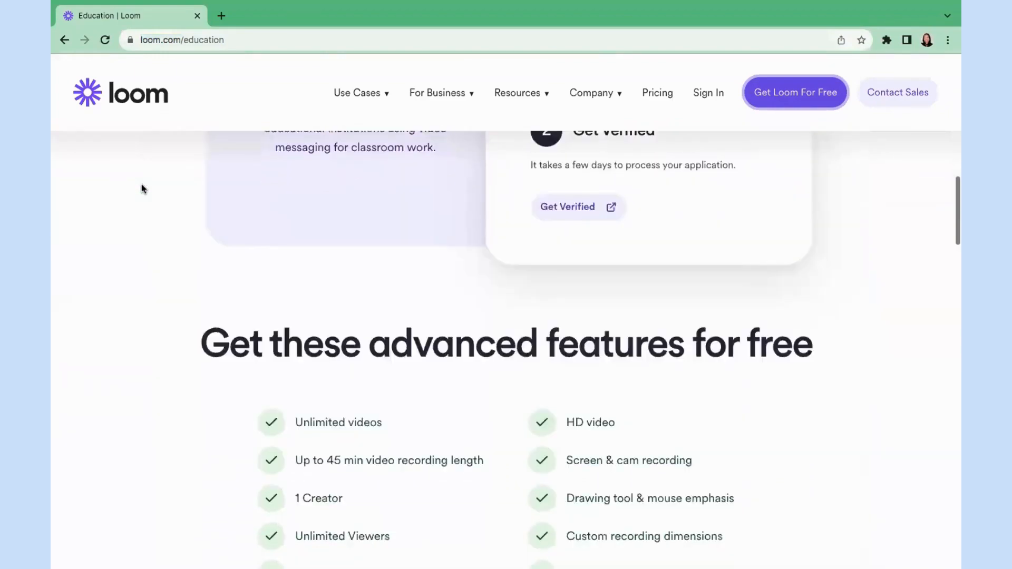
scroll(143, 188, "down", 5)
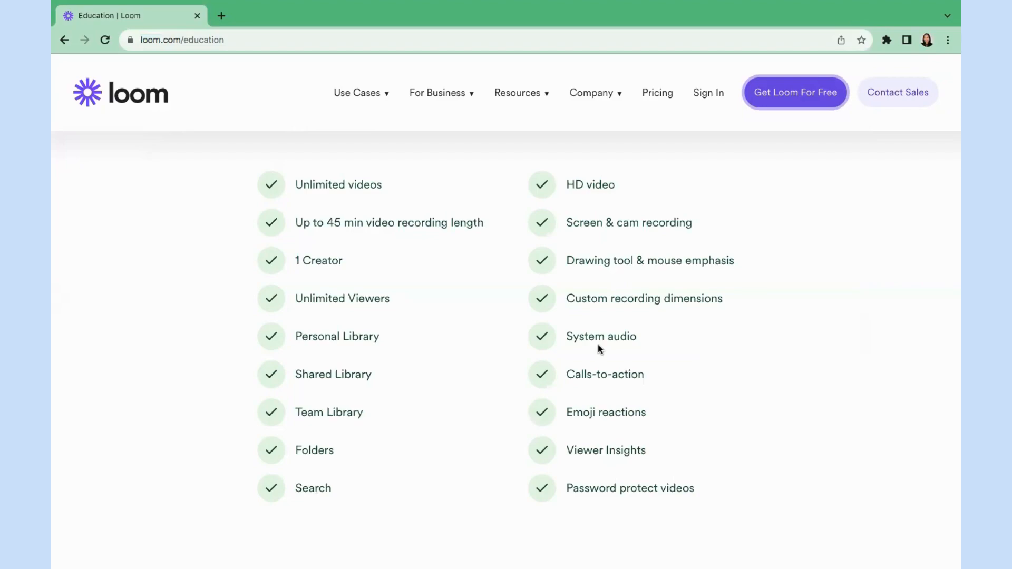
scroll(598, 345, "up", 8)
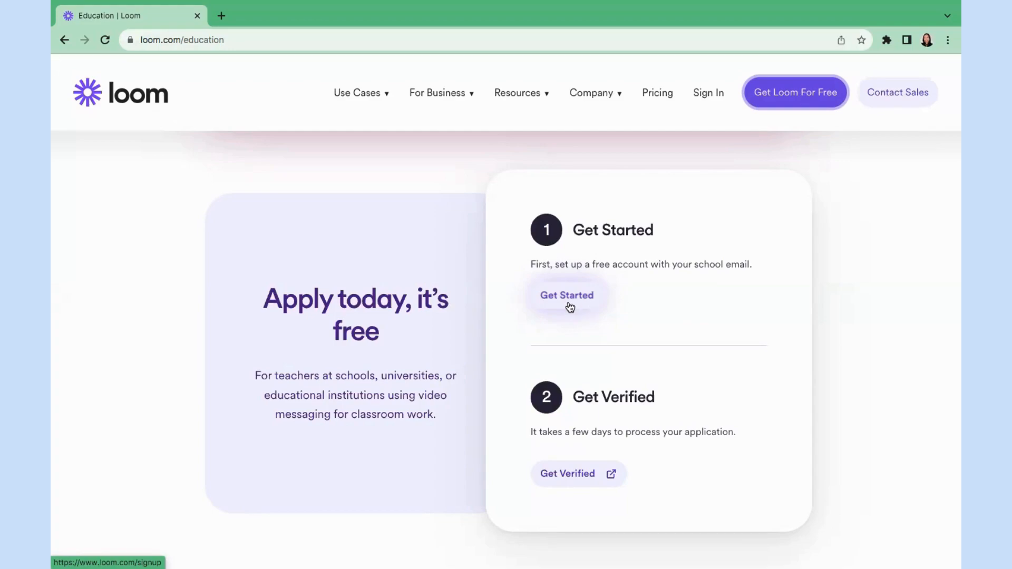
Open the Loom for Education verification form and answer Yes to both eligibility questions.
left_click(559, 480)
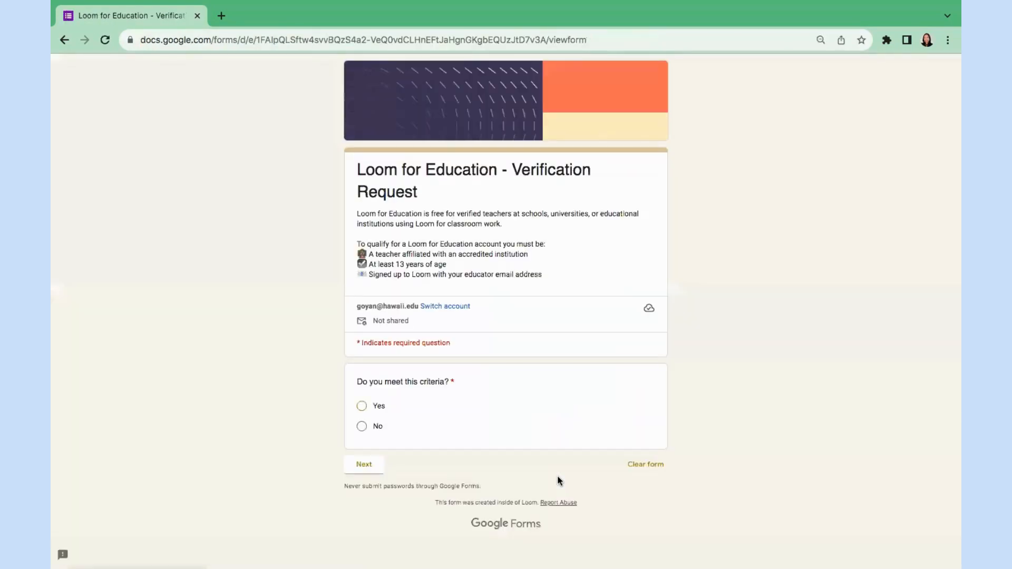
left_click_drag(368, 254, 544, 278)
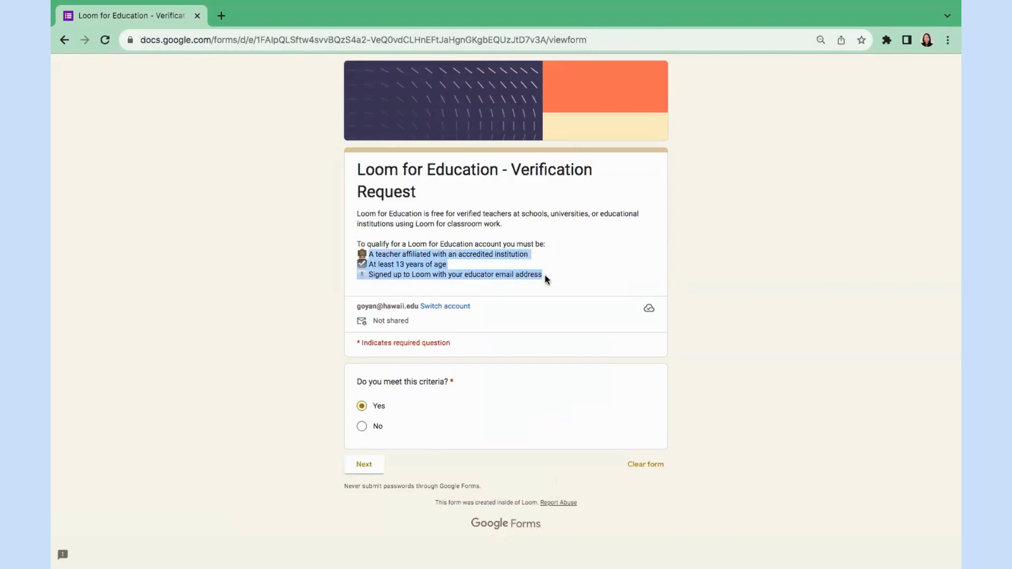
left_click(545, 275)
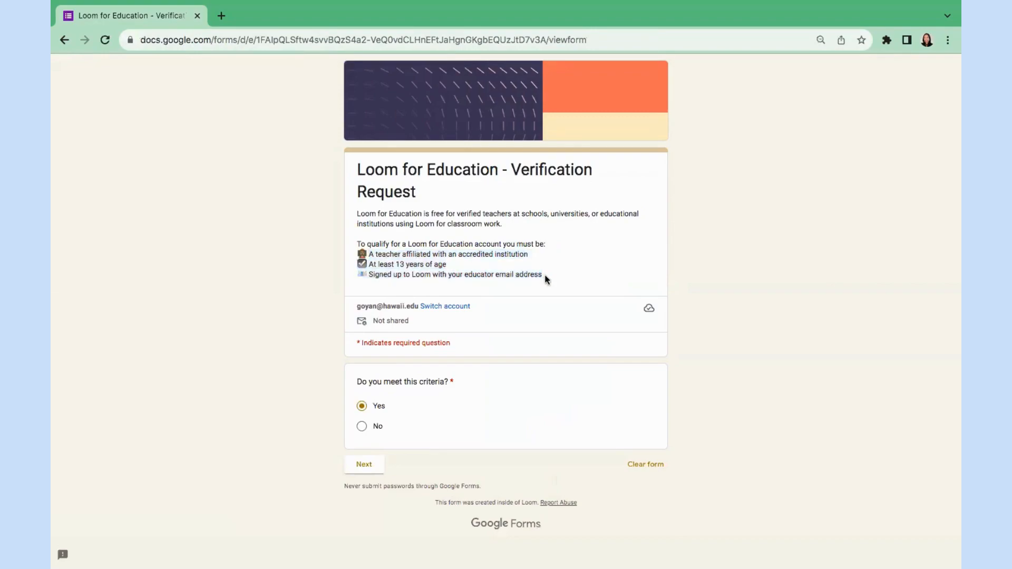
left_click(371, 464)
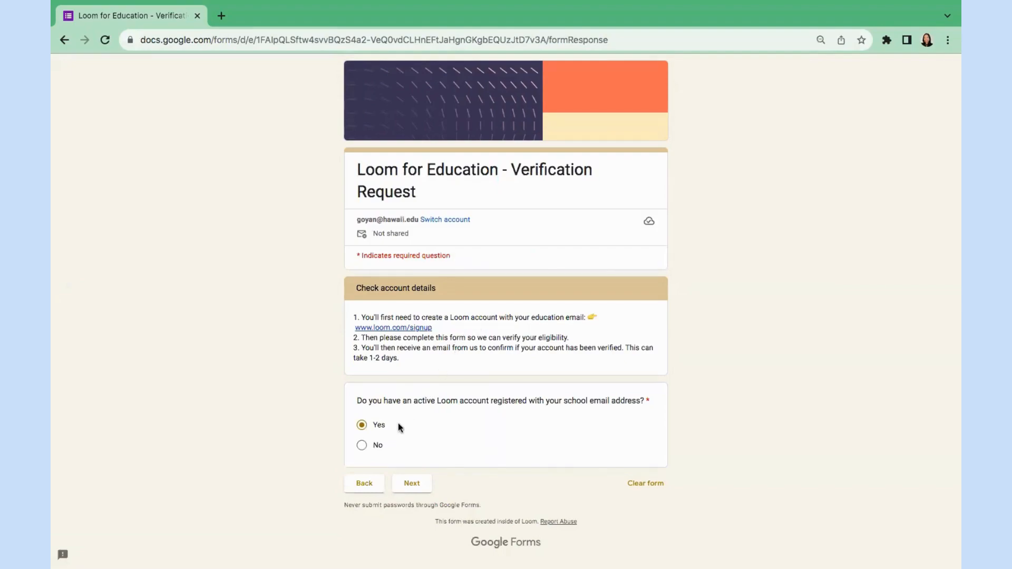
left_click(408, 484)
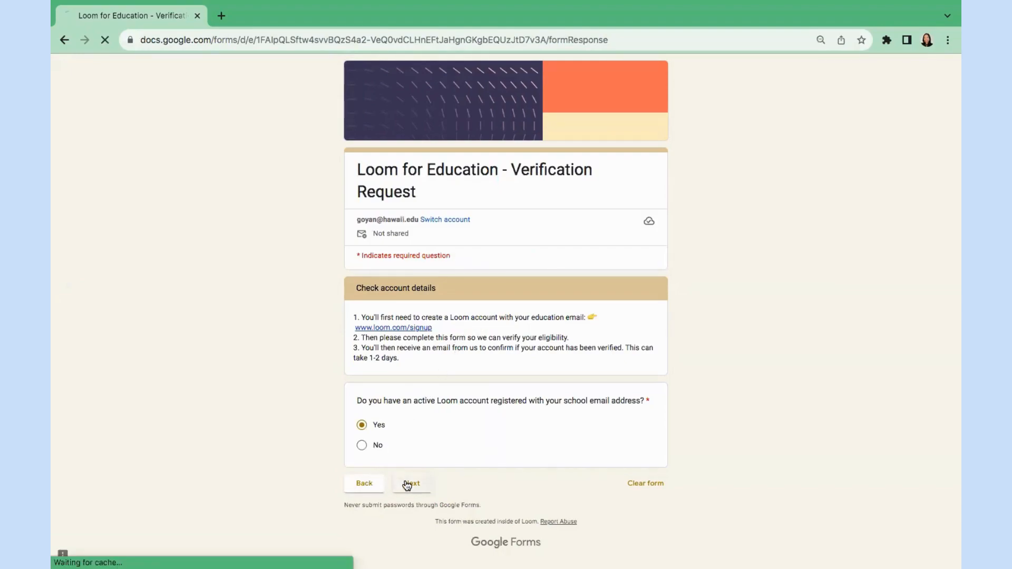
Go through the education email, School name and School website fields in Register your details.
left_click(427, 368)
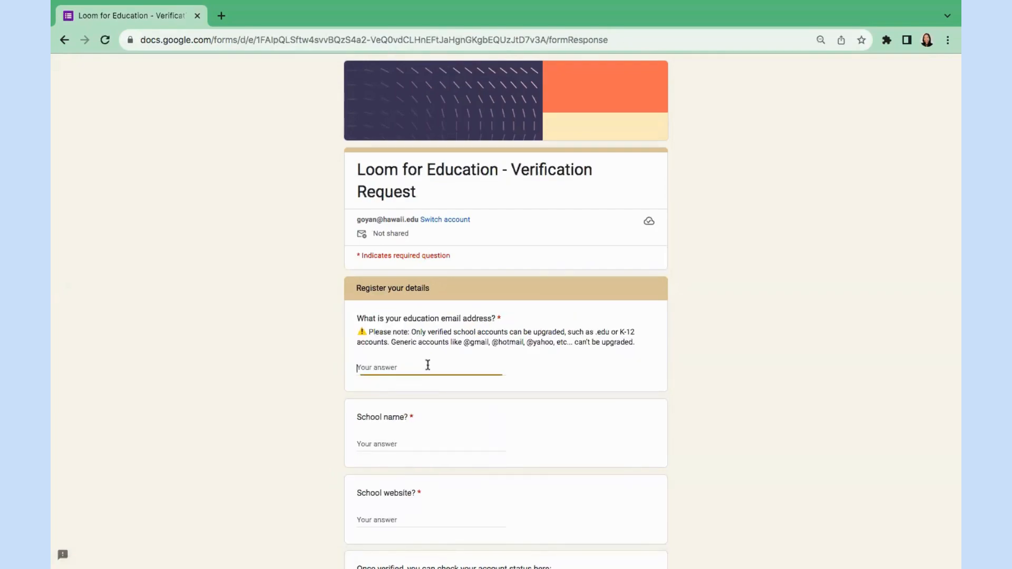
scroll(452, 226, "down", 3)
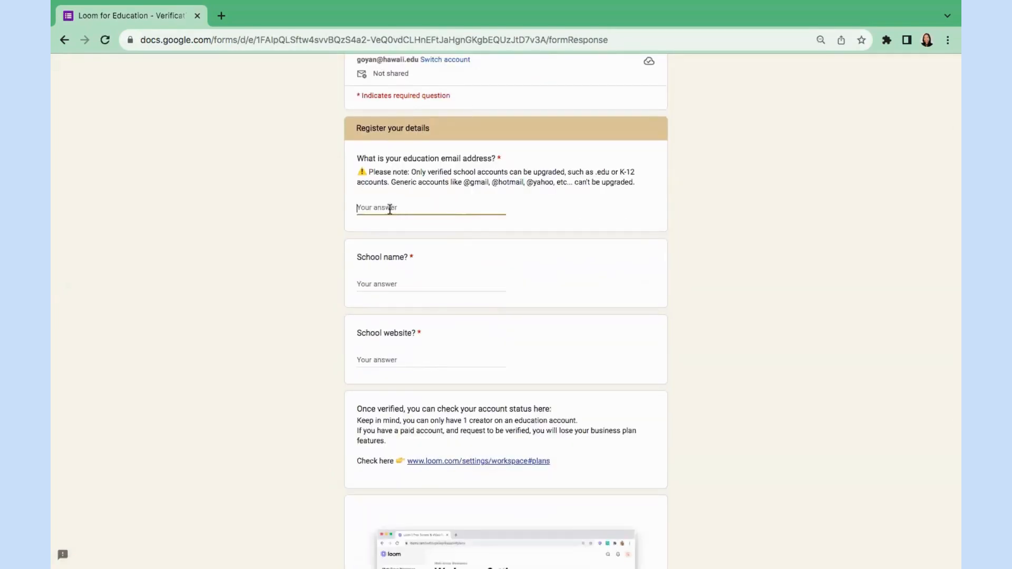
left_click(394, 284)
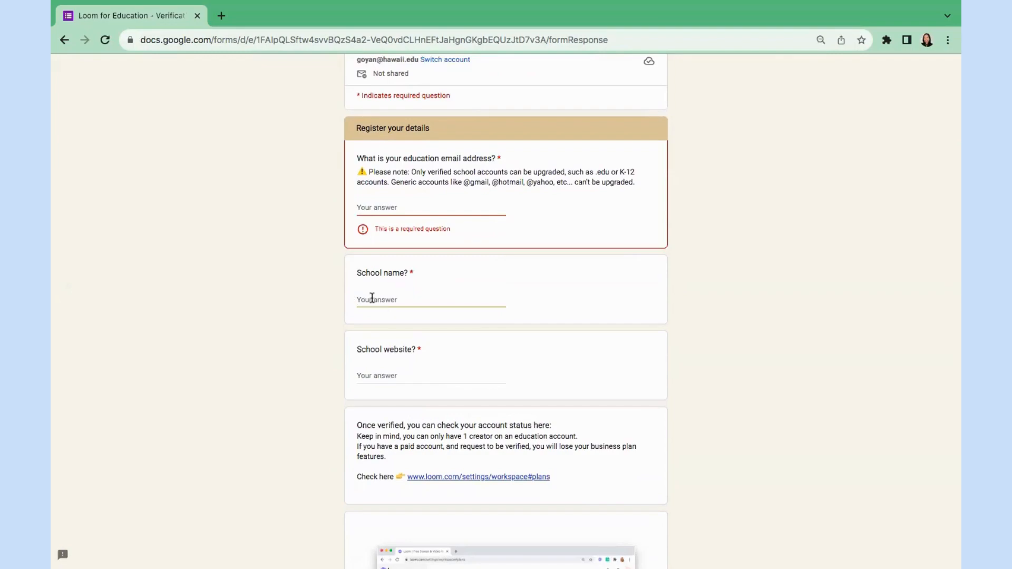
left_click(377, 375)
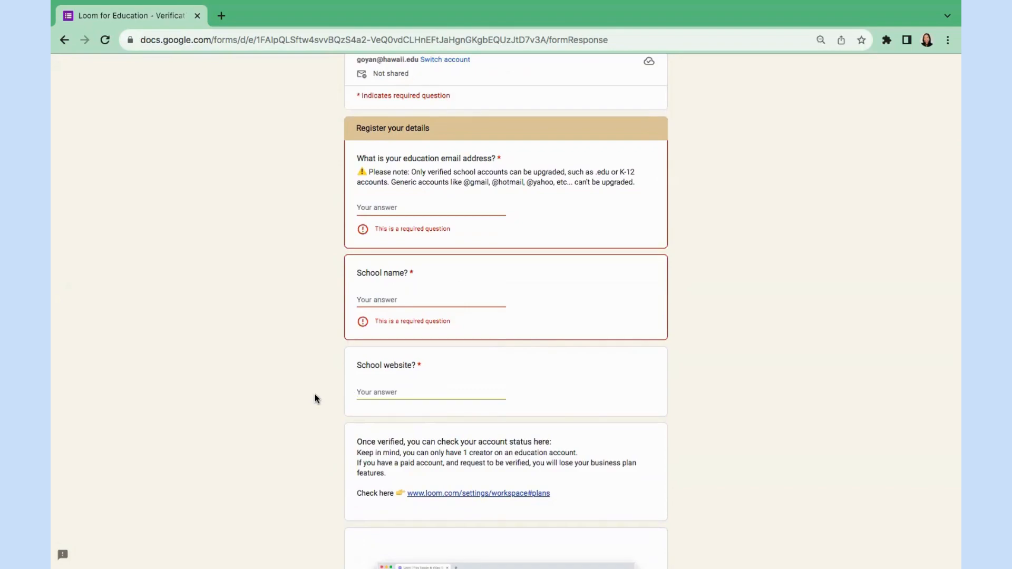
scroll(315, 398, "down", 5)
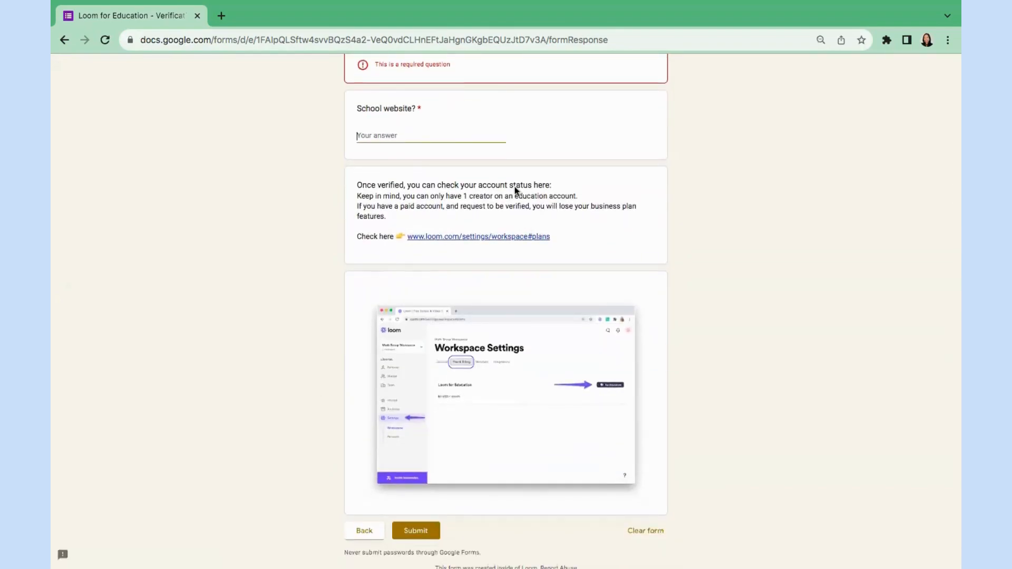
left_click(442, 200)
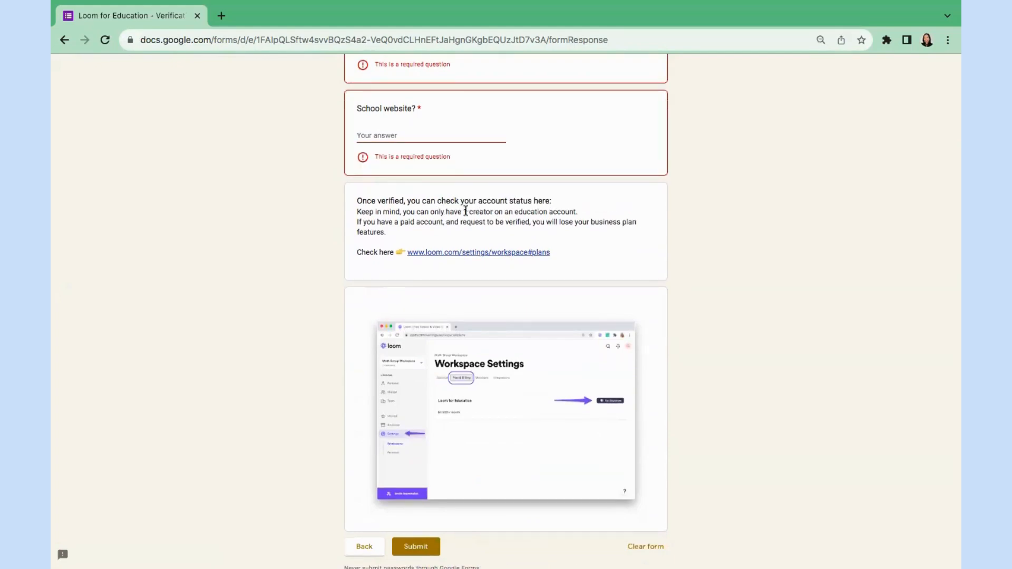
left_click_drag(463, 211, 559, 214)
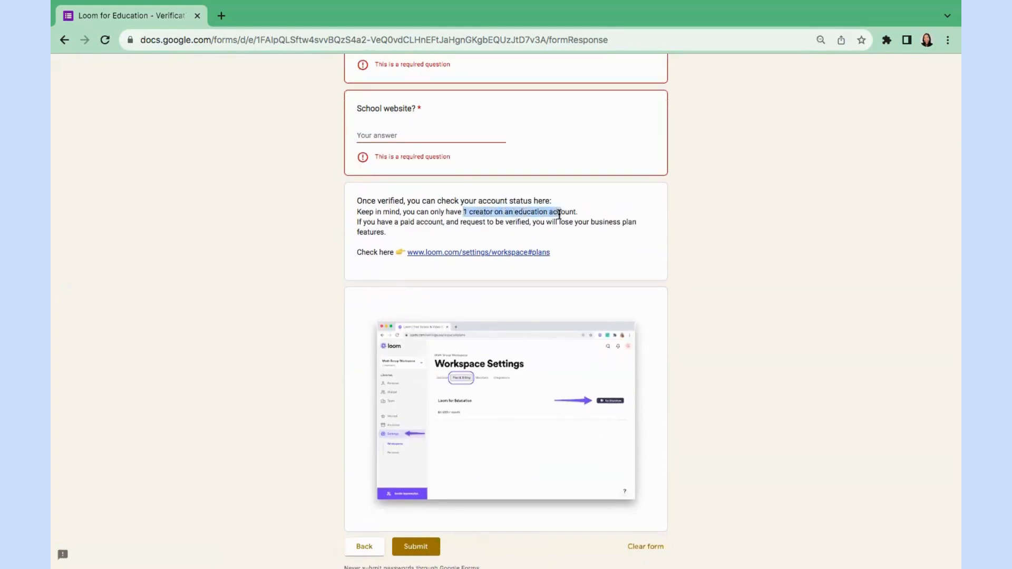
left_click(559, 214)
scroll(458, 299, "down", 1)
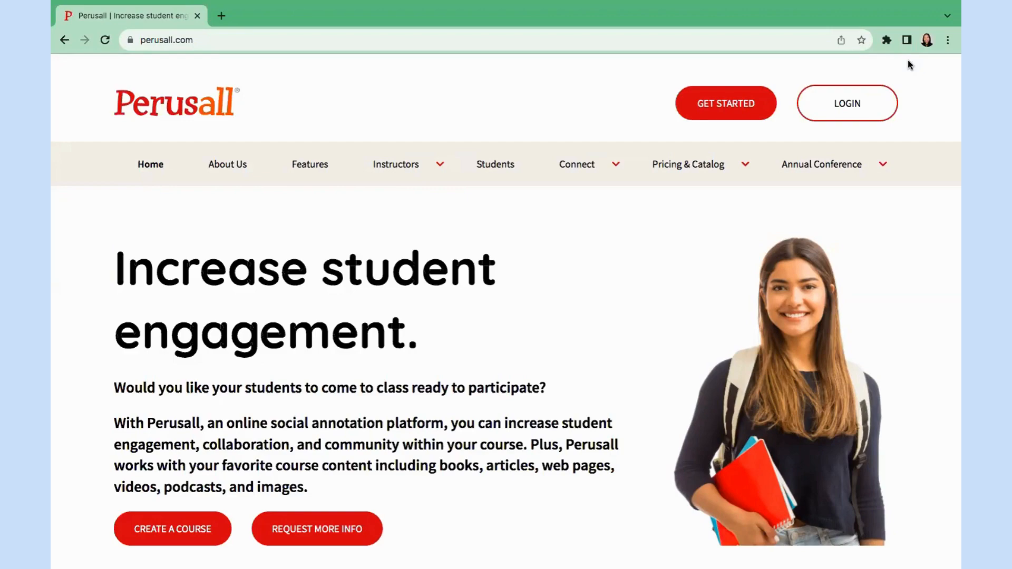
Log in to Perusall with Google and open the Course card under Create.
left_click(854, 113)
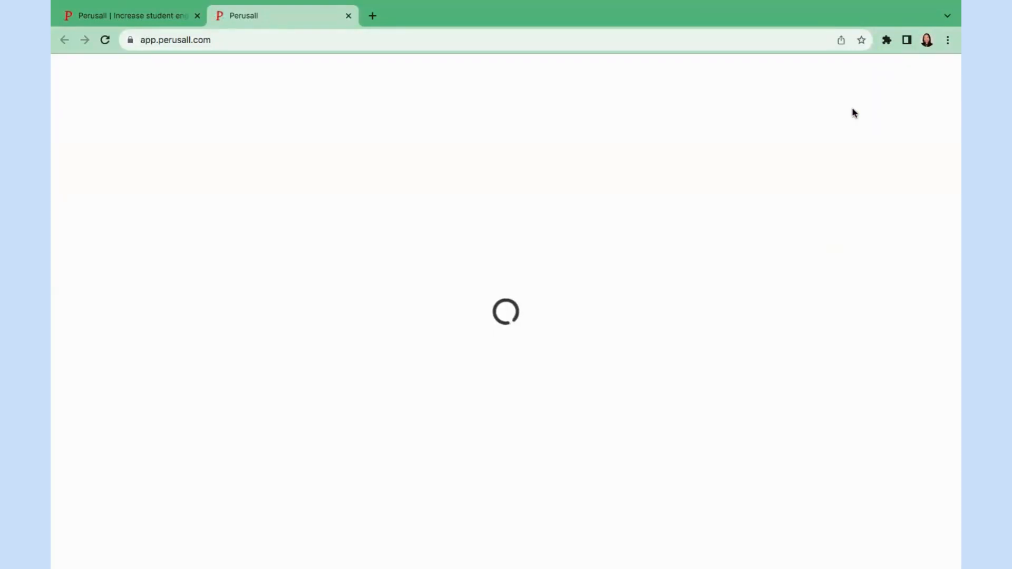
left_click(615, 195)
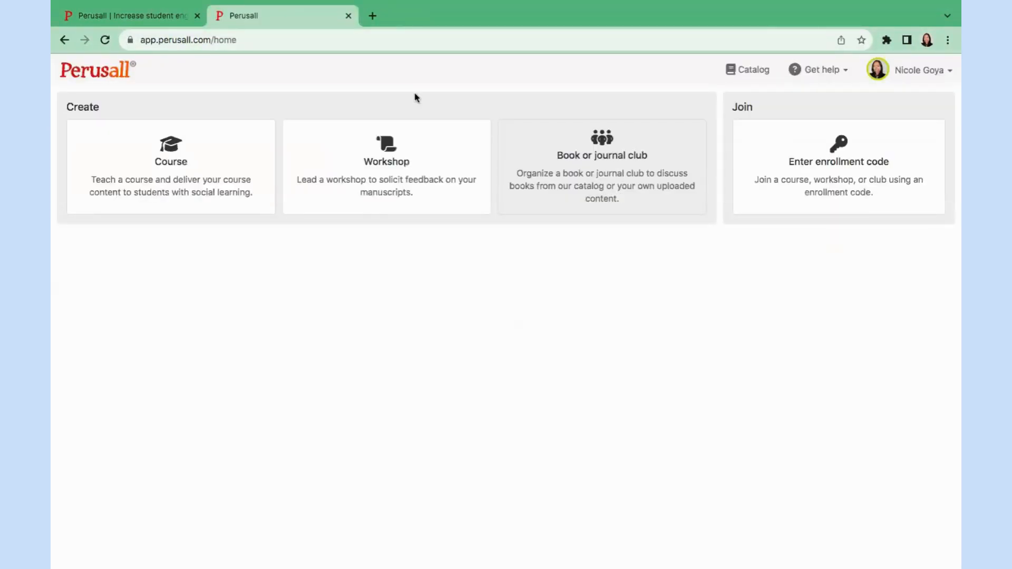
left_click(192, 174)
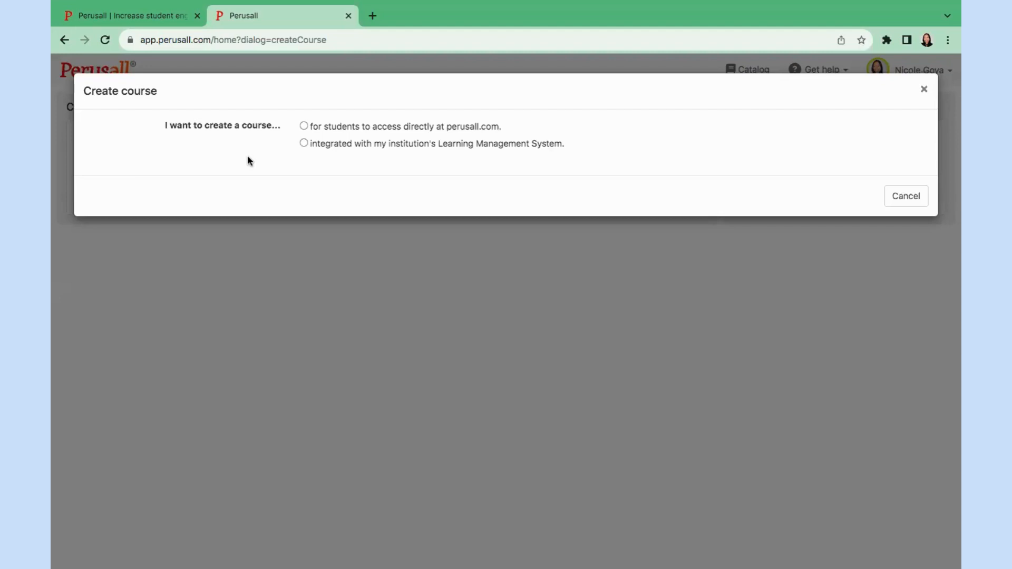
Make the course direct-access, named PSY 479, at University of Hawaii at Manoa.
left_click(366, 130)
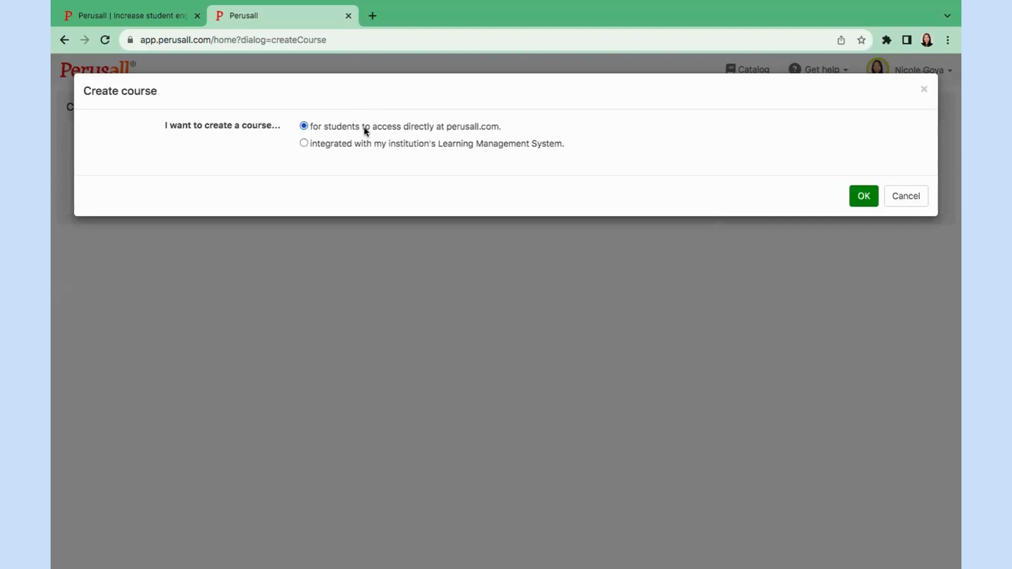
left_click(346, 178)
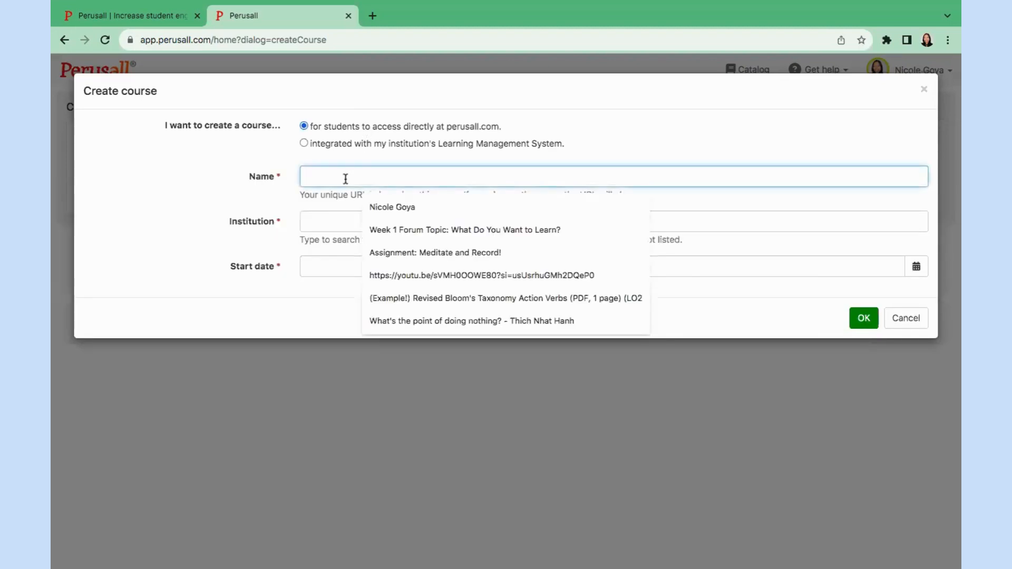
type("PSY ")
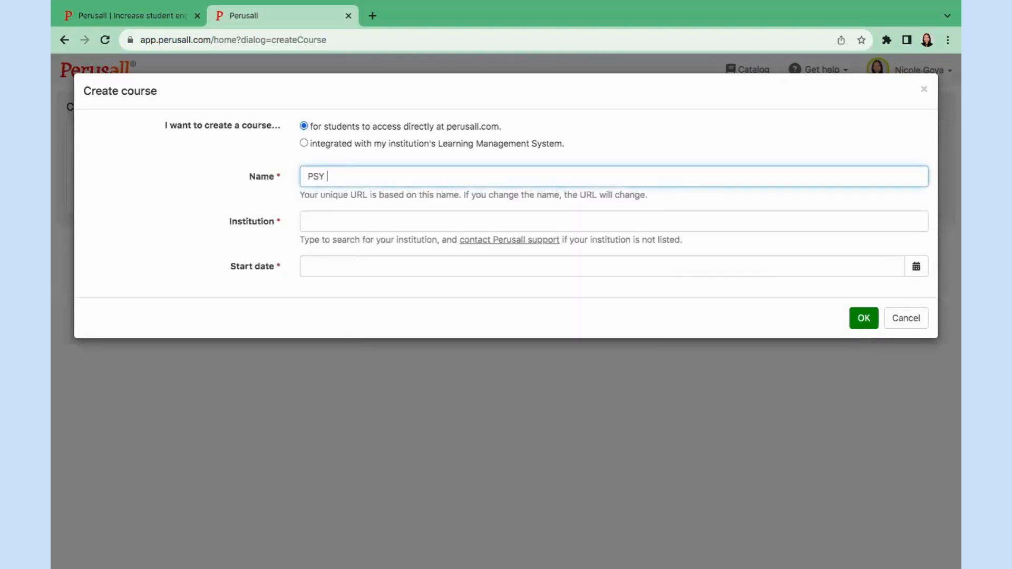
type("479")
left_click(352, 224)
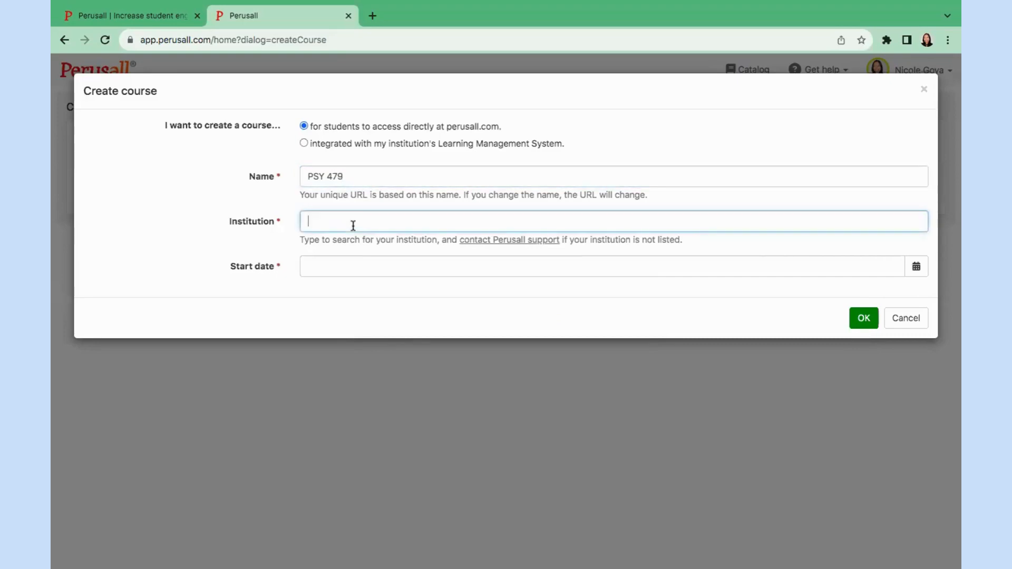
type("manoa")
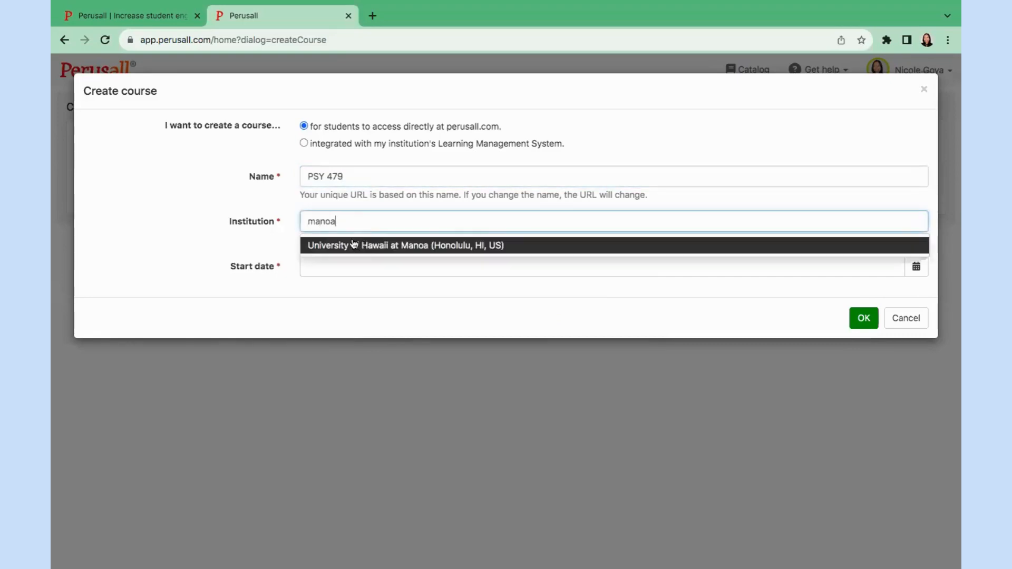
left_click(349, 243)
Set the start date to January 22, 2024 and create the course.
left_click(330, 266)
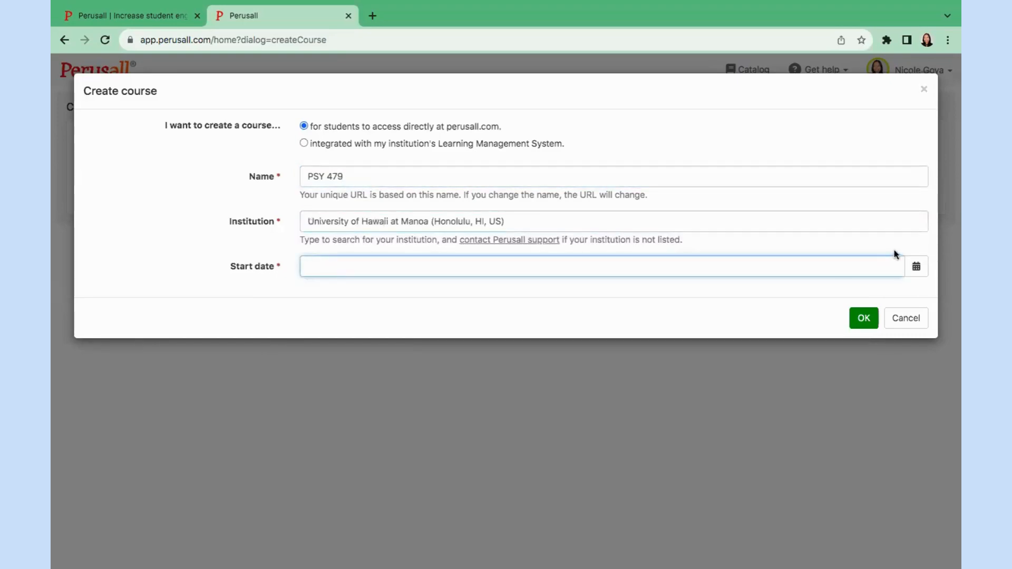
left_click(916, 266)
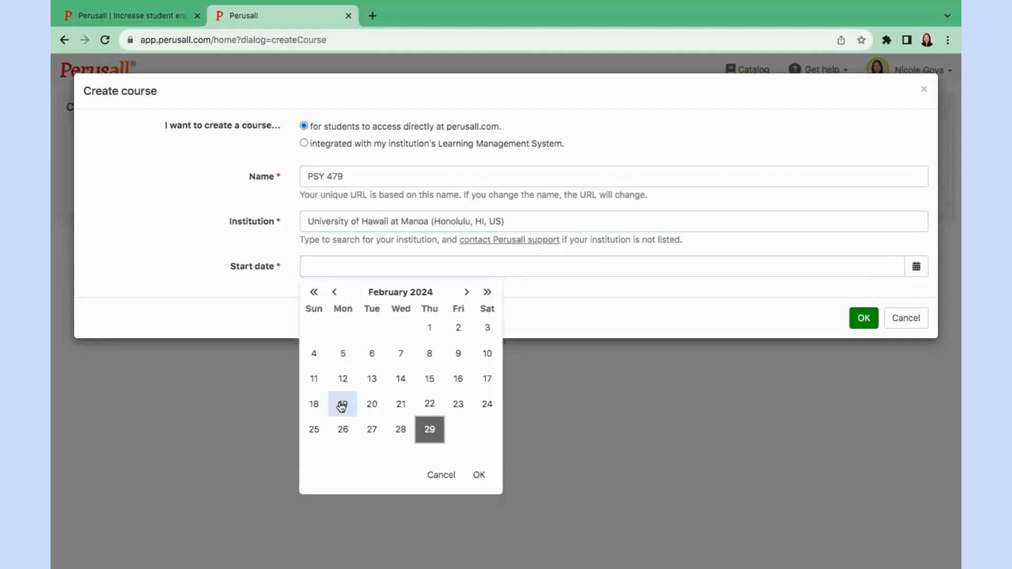
left_click(335, 293)
left_click(342, 404)
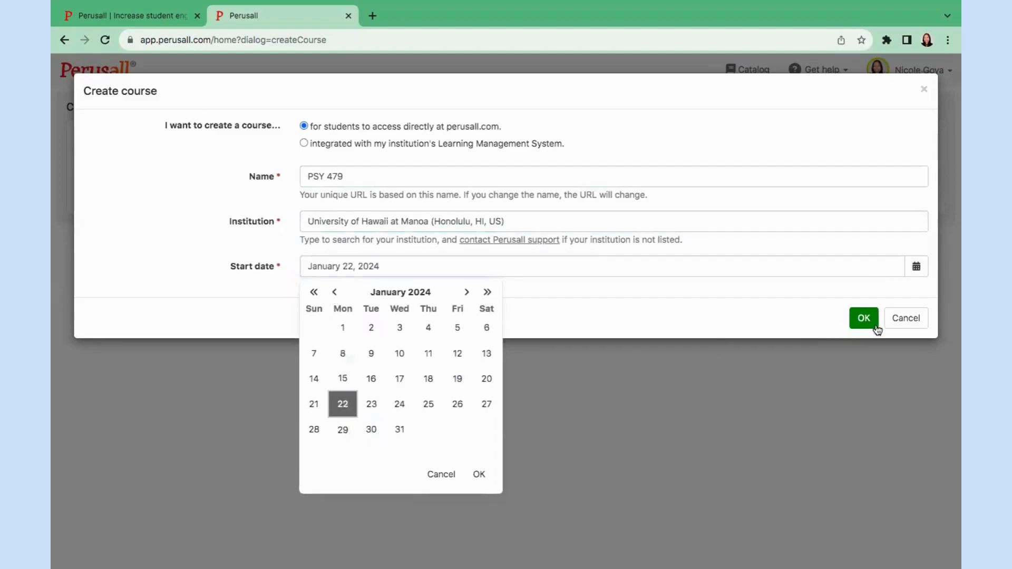
left_click(863, 319)
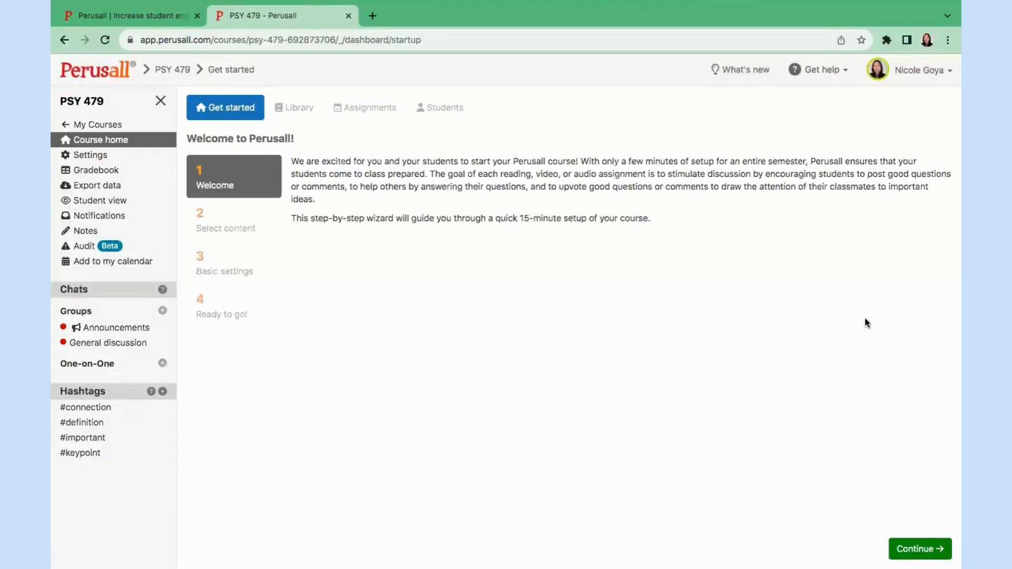
Choose 'Start with empty course', read the own-materials upload note, and continue to basic settings.
left_click(912, 550)
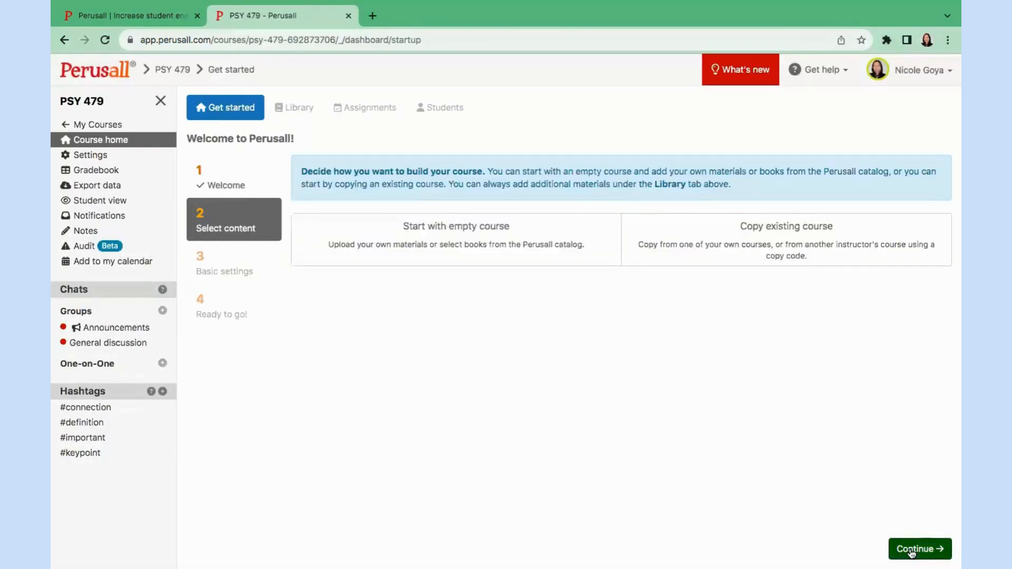
left_click(487, 249)
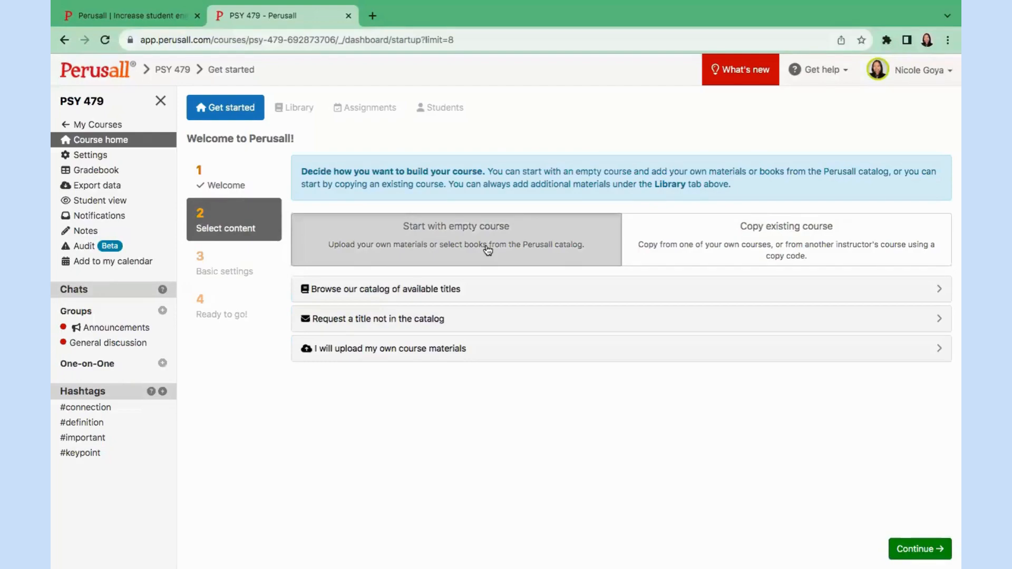
left_click(467, 350)
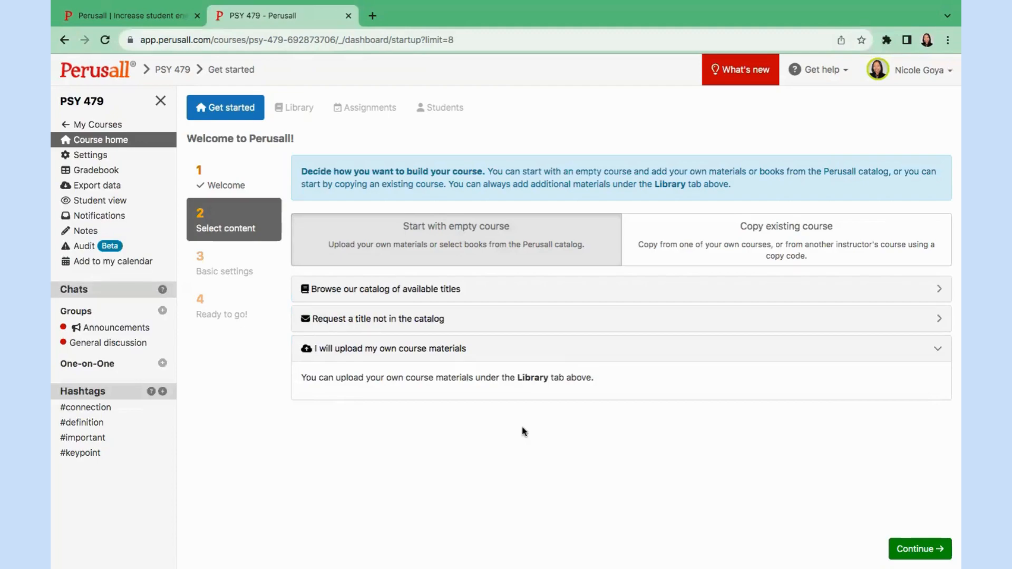
left_click(910, 552)
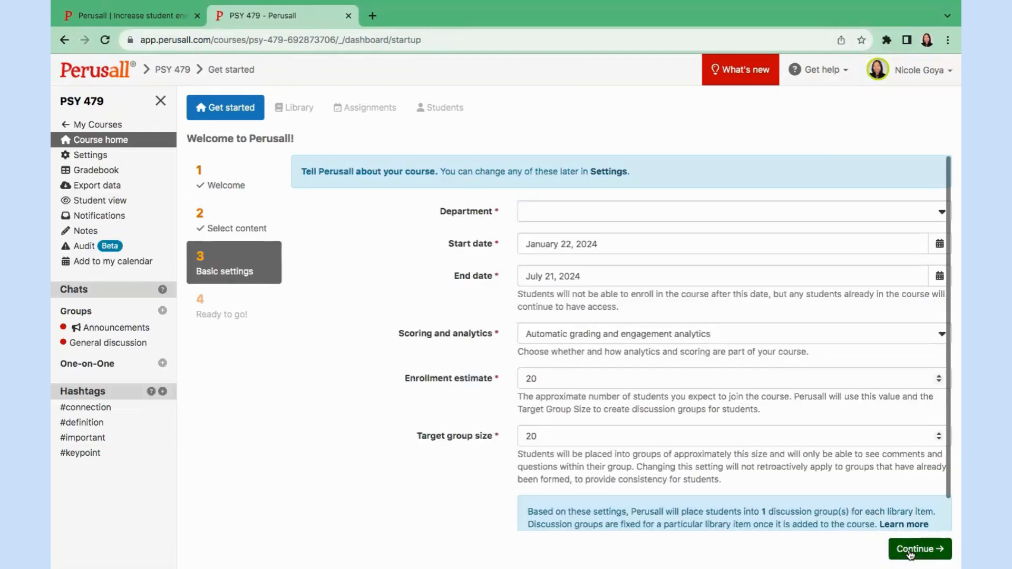
Set the PSY 479 department to Psychology and finish setup to reach 'Ready to go!'.
left_click(585, 213)
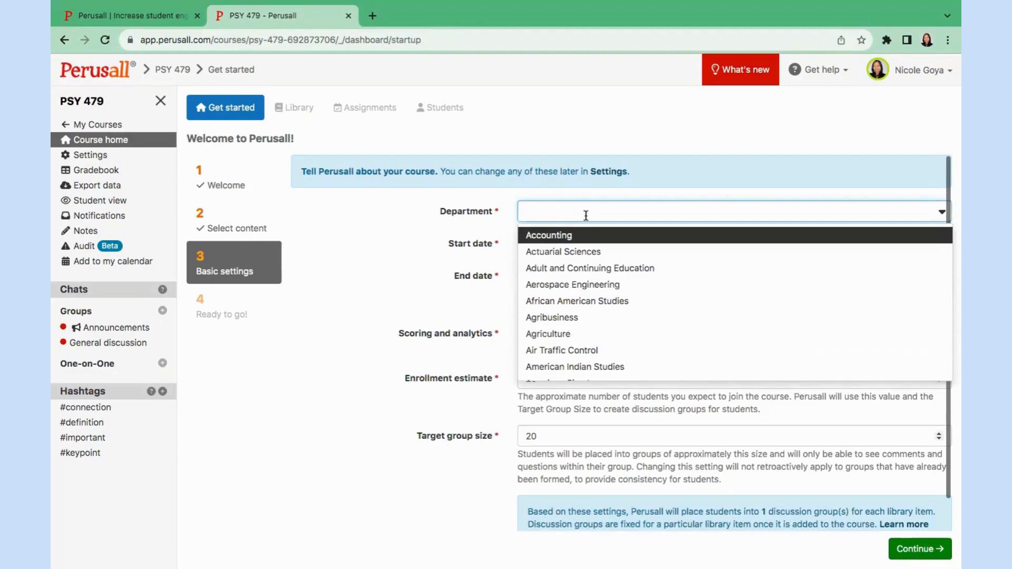
type("psy")
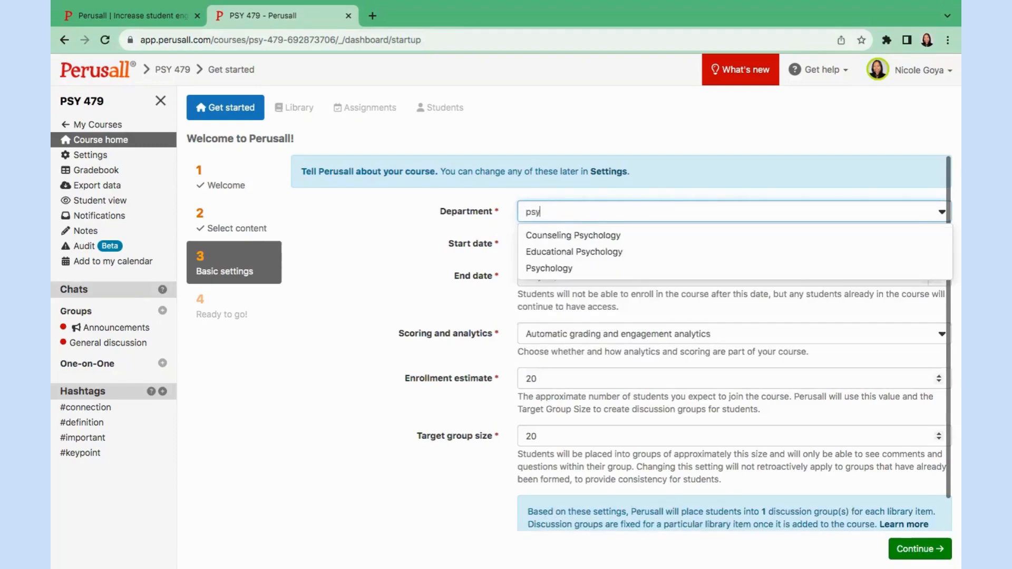
left_click(594, 271)
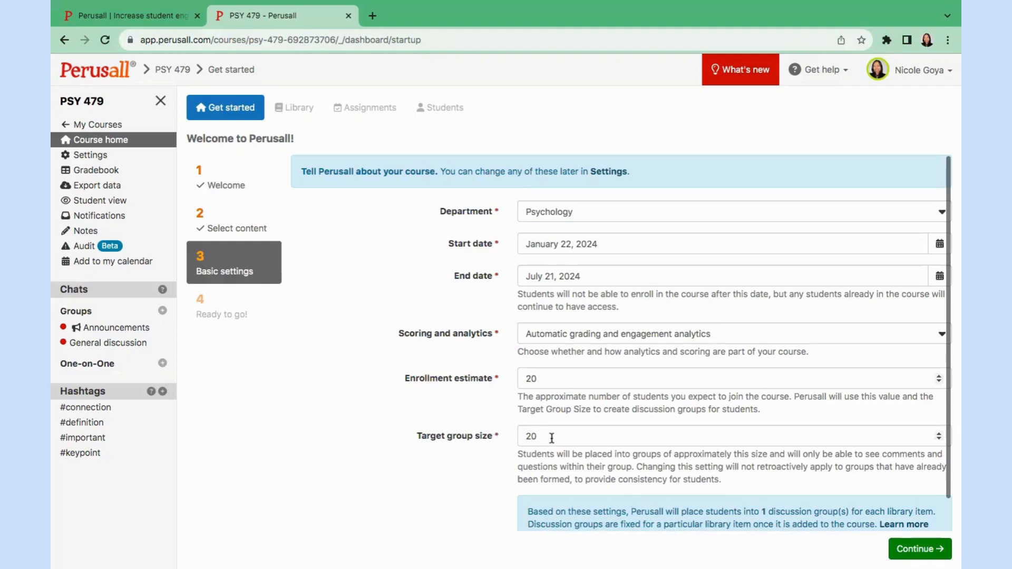
left_click(900, 551)
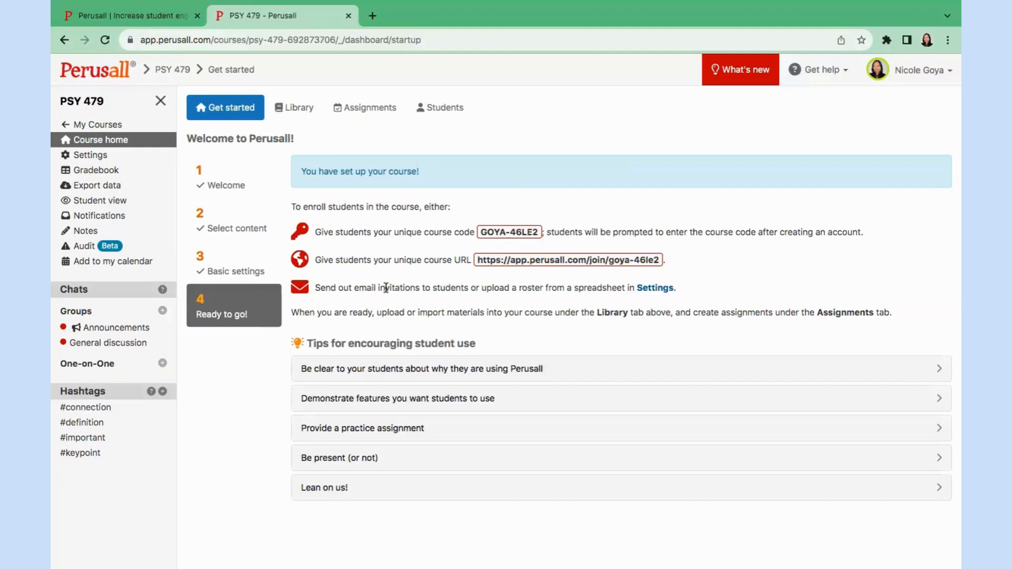
Review the Students, Instructors, Teaching assistants, Grouping and Scoring settings, then open the Gradebook.
left_click(100, 155)
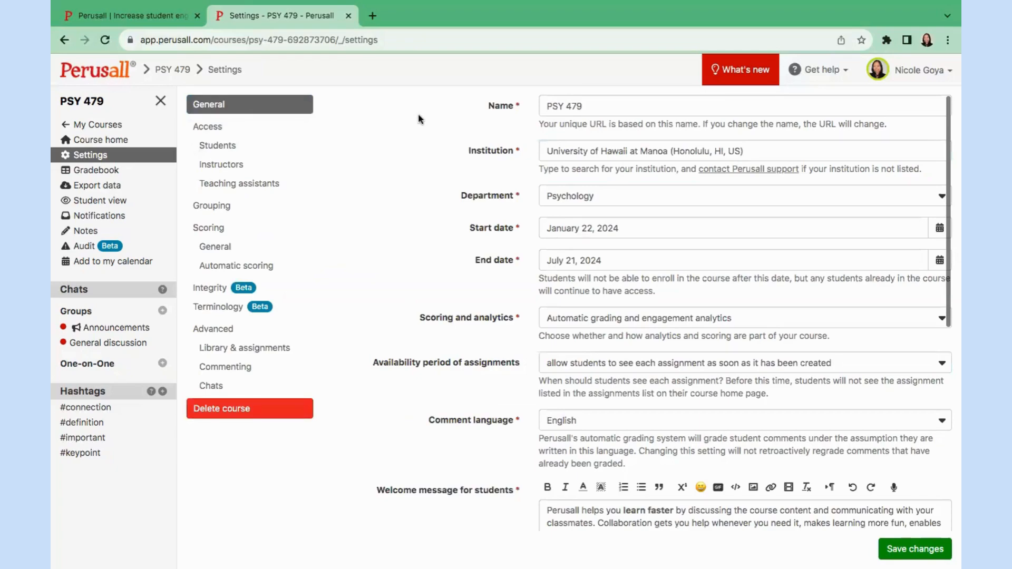
left_click(221, 145)
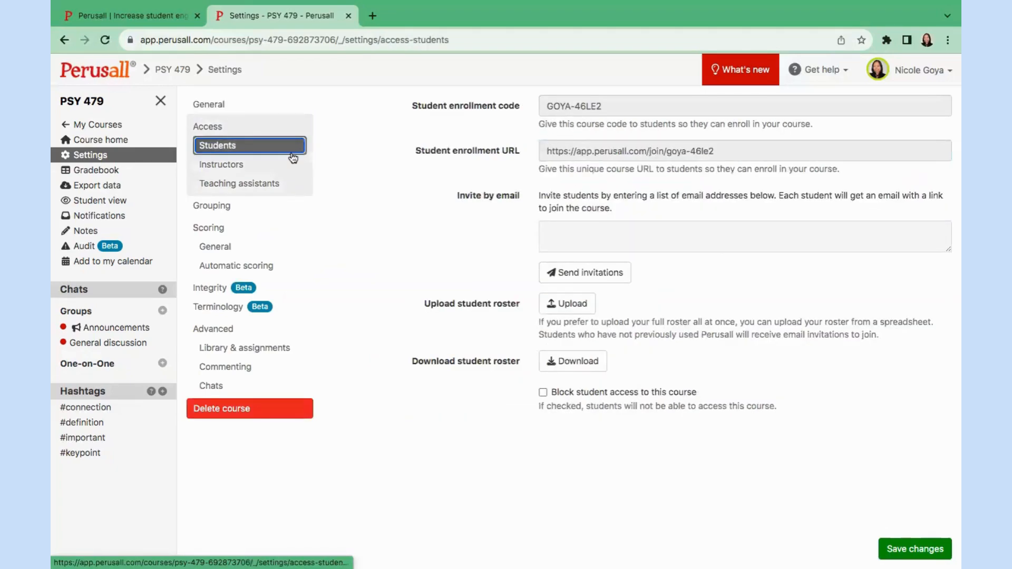
left_click(248, 165)
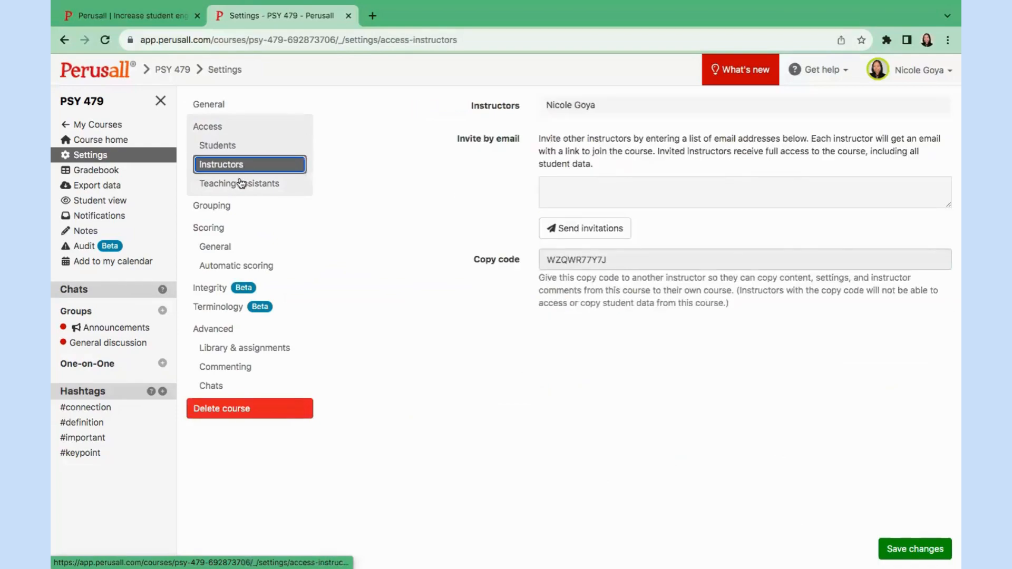
left_click(241, 183)
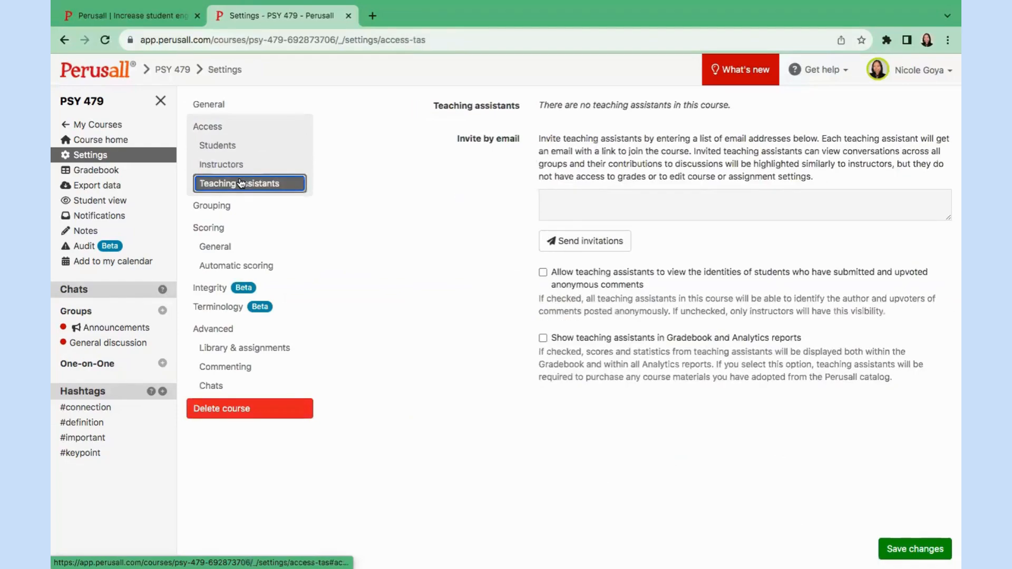
left_click(230, 211)
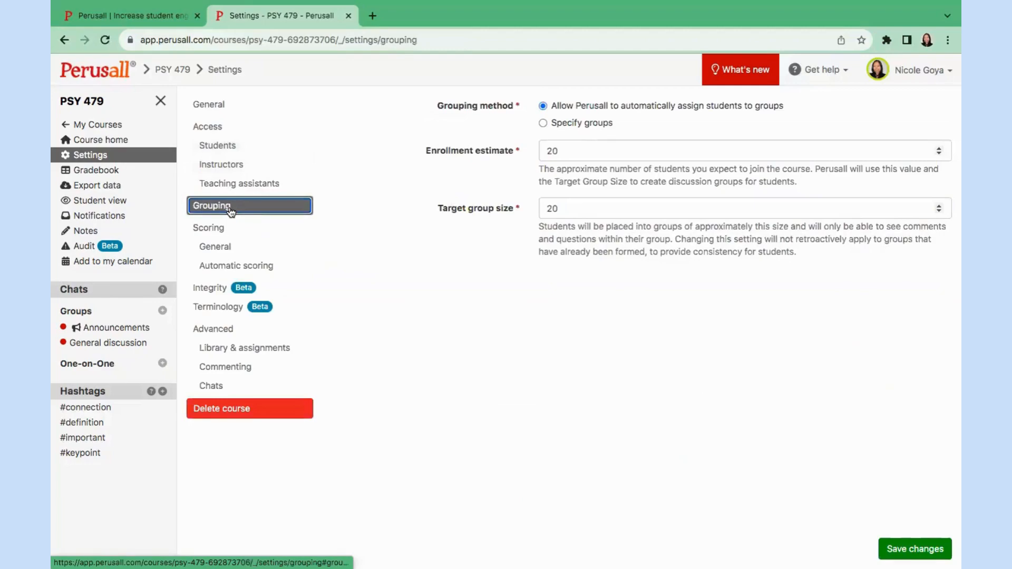
left_click(219, 231)
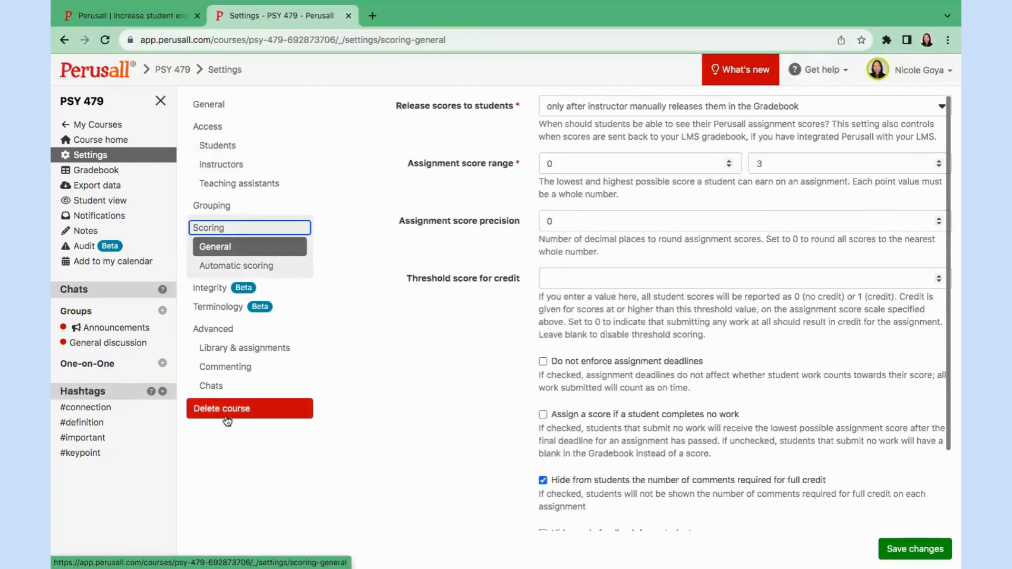
left_click(140, 171)
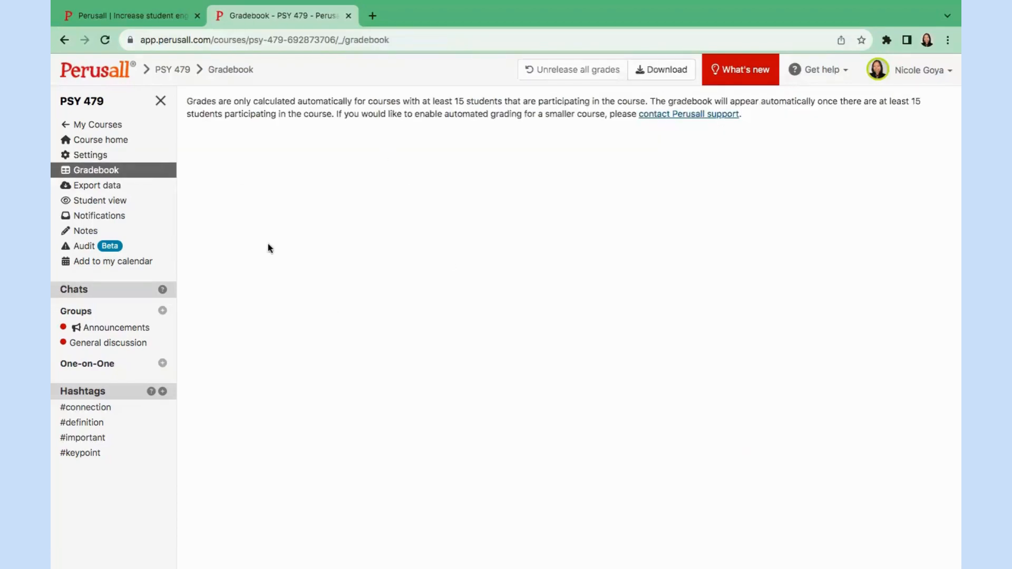
Cancel student view, check the empty Notifications and Notes, then go back to Course home.
left_click(104, 199)
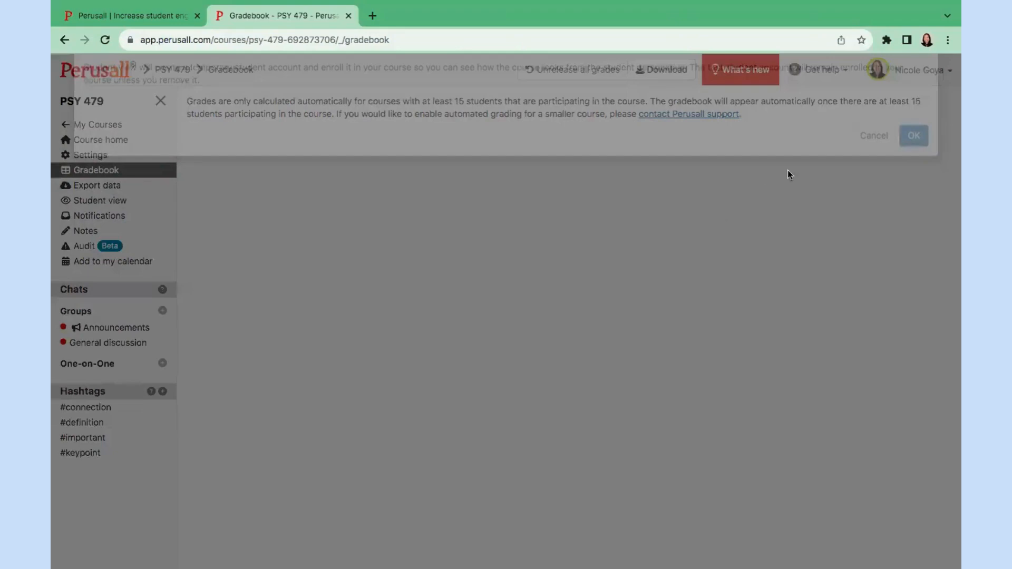
left_click(871, 156)
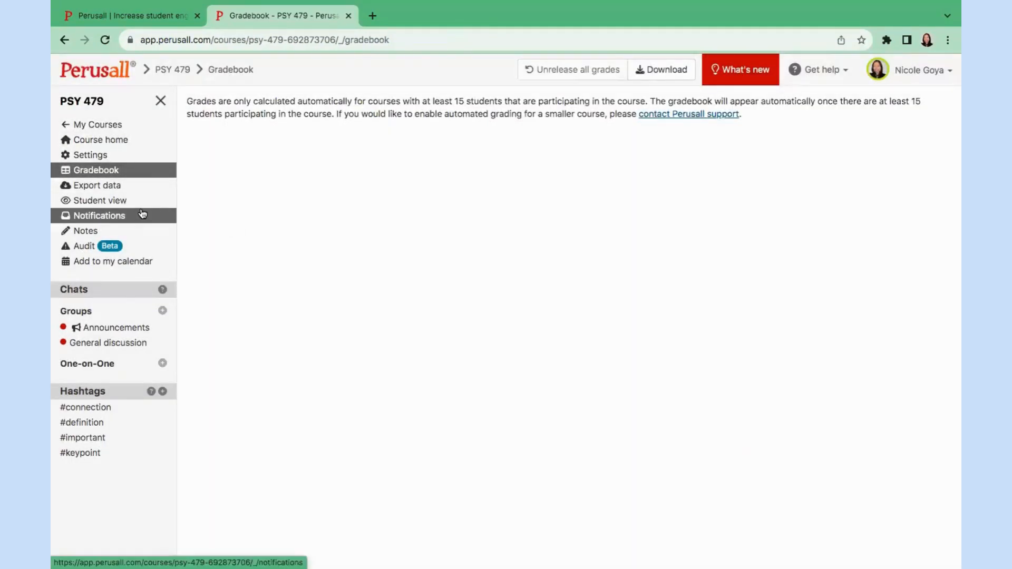
left_click(141, 214)
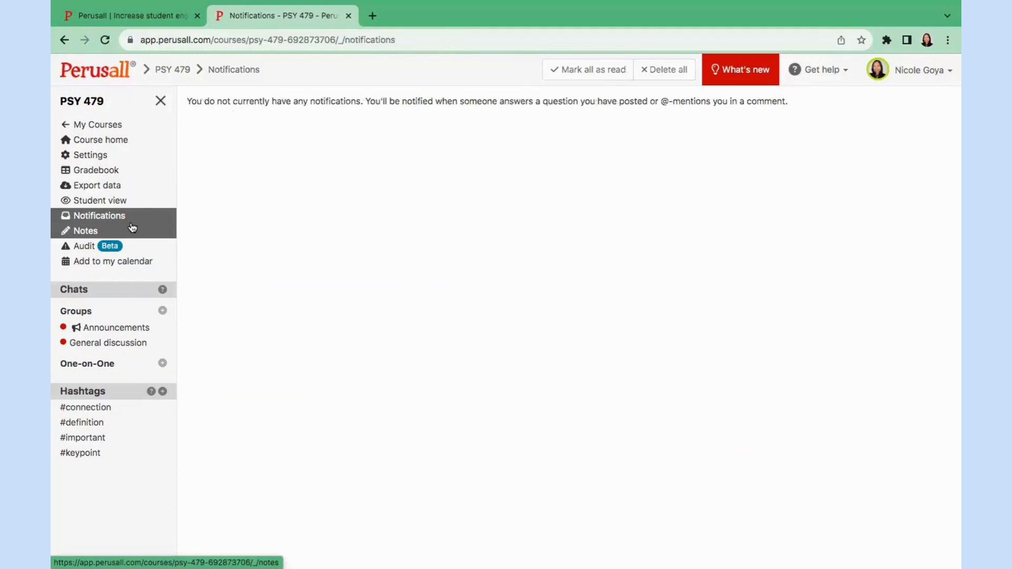
left_click(132, 228)
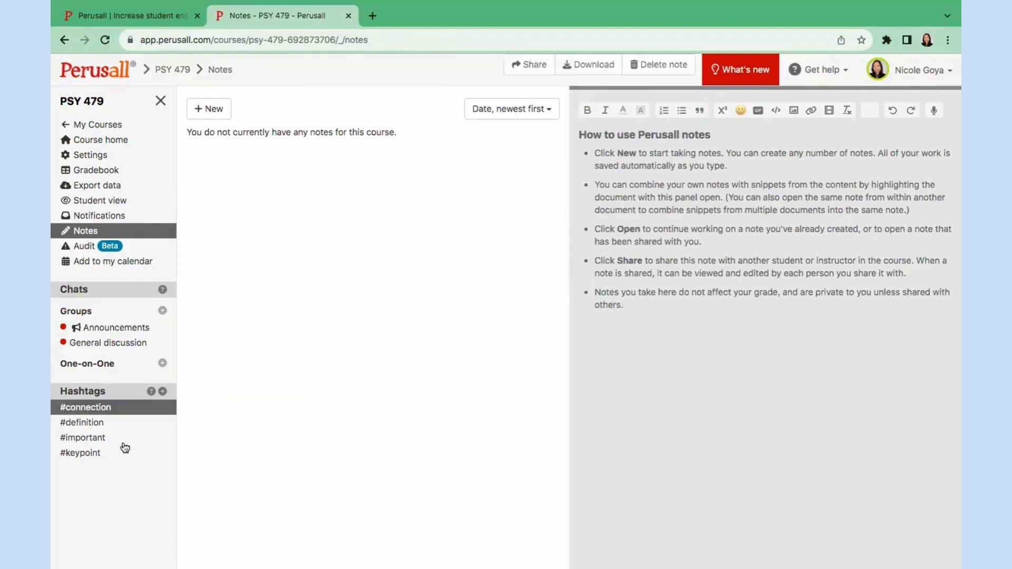
left_click(91, 139)
Add the YouTube video 'Determining PDF Accessibility Screencast Video' to the library by pasting its URL.
left_click(360, 108)
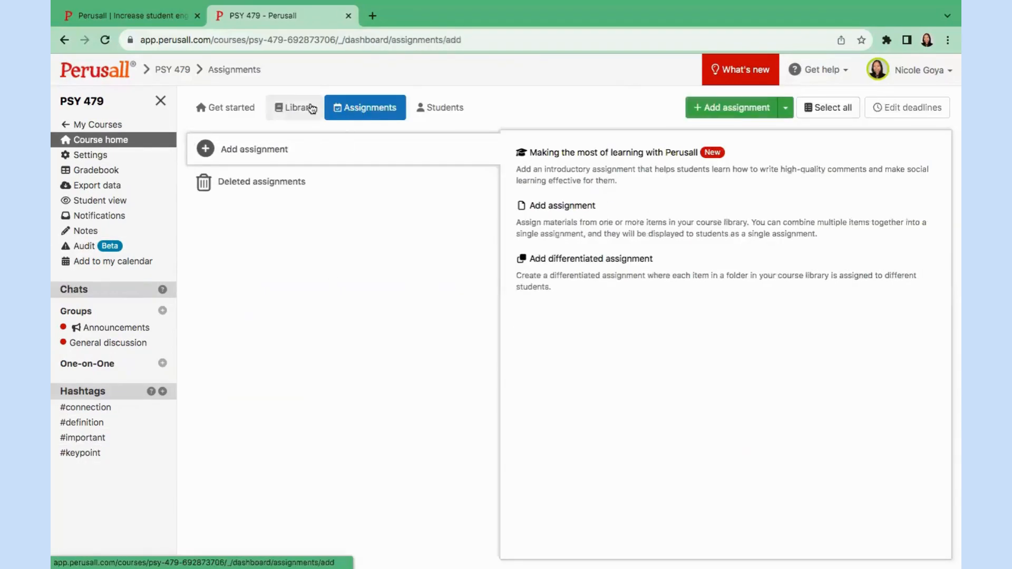
left_click(309, 107)
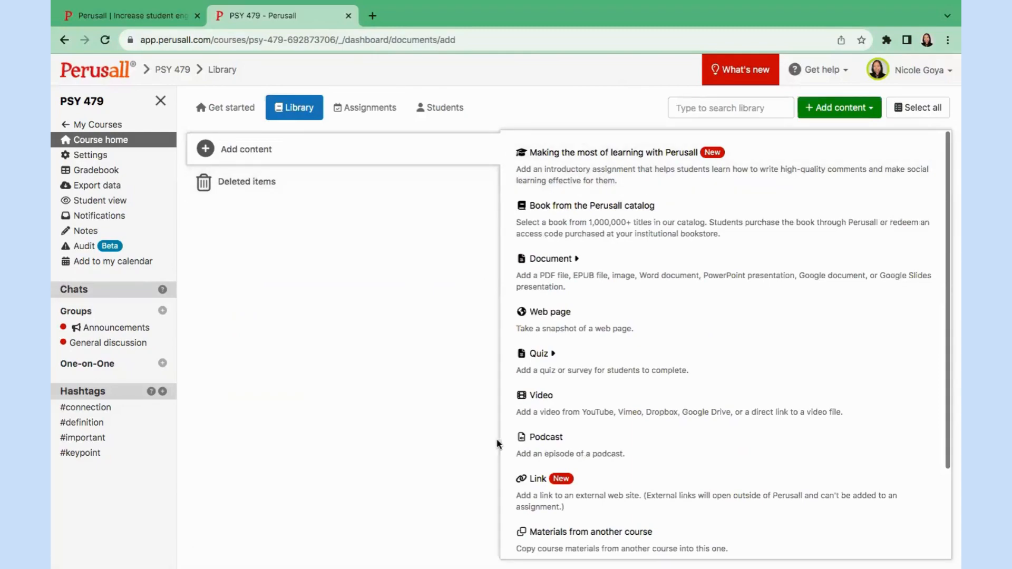
left_click(584, 402)
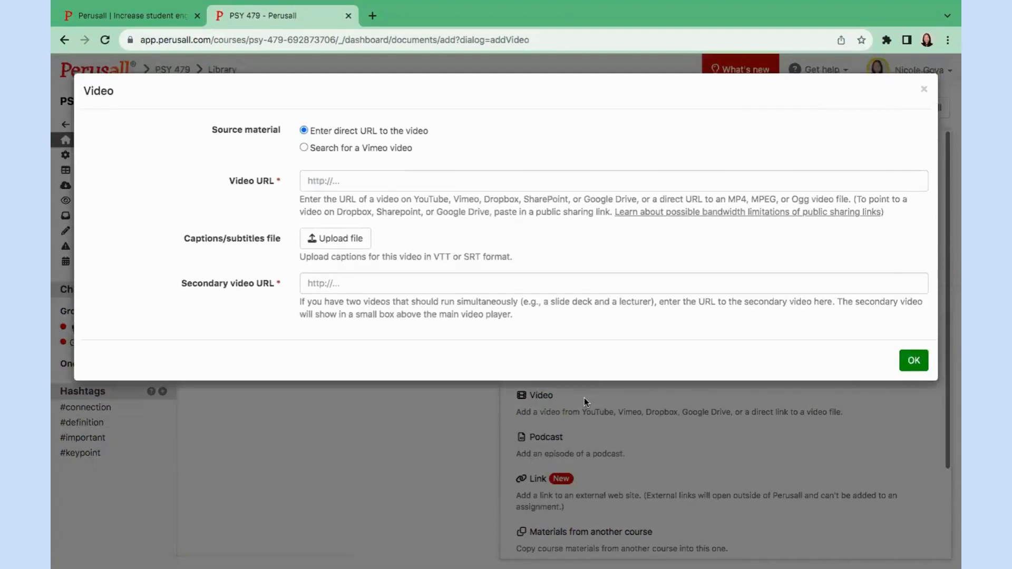
left_click(364, 177)
type("https://youtu.be/sVMH0OOWE80?si=m-HiAdX5vIP-fDJV")
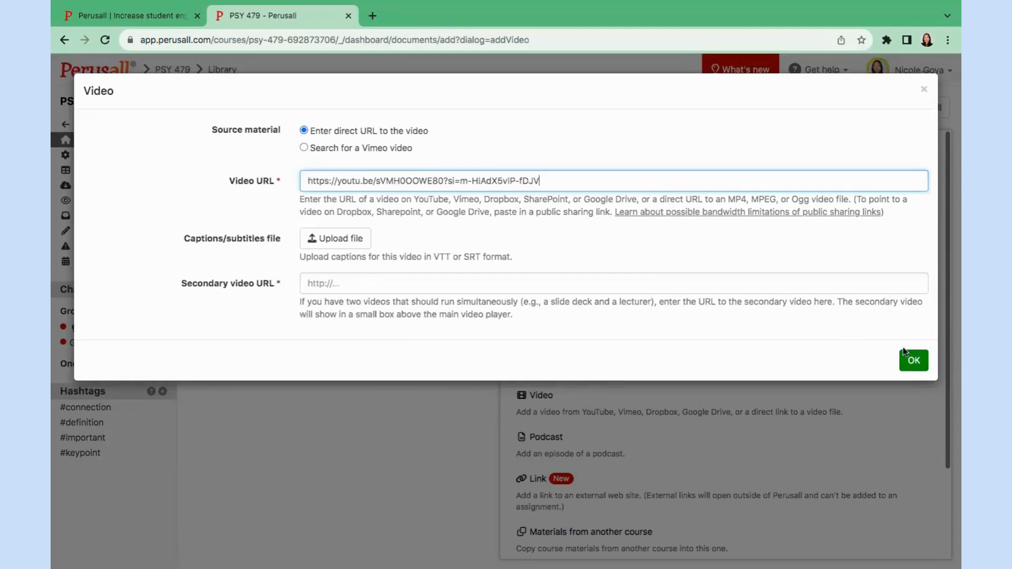
left_click(913, 360)
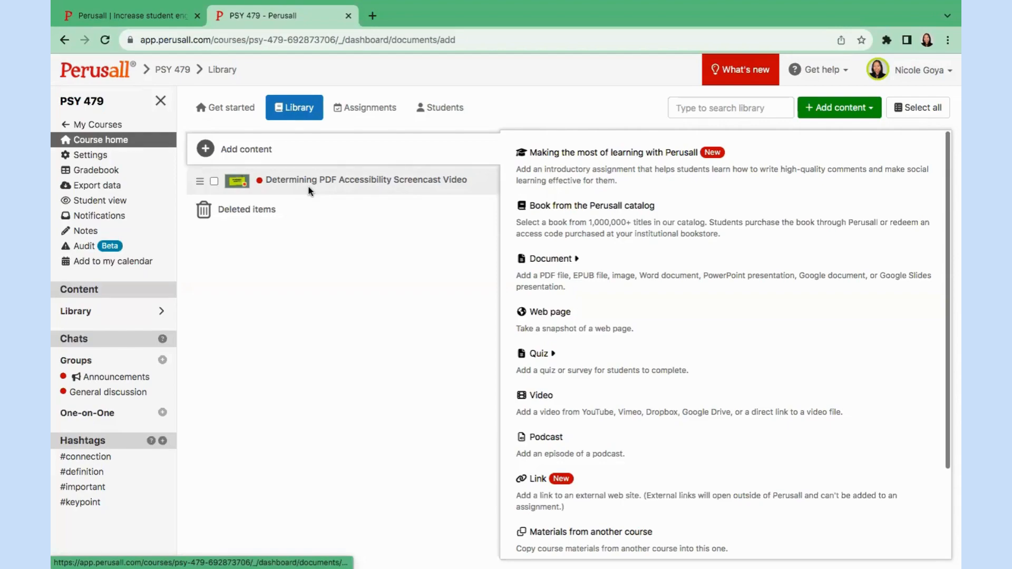
left_click(359, 117)
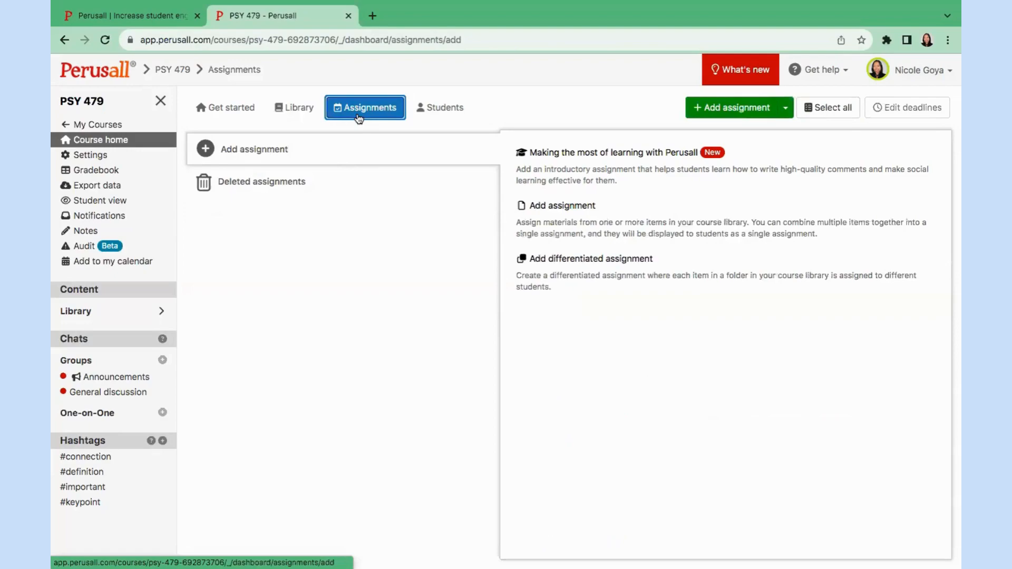
Start a new assignment for the PDF accessibility screencast video with a March 6, 2024 deadline.
left_click(598, 244)
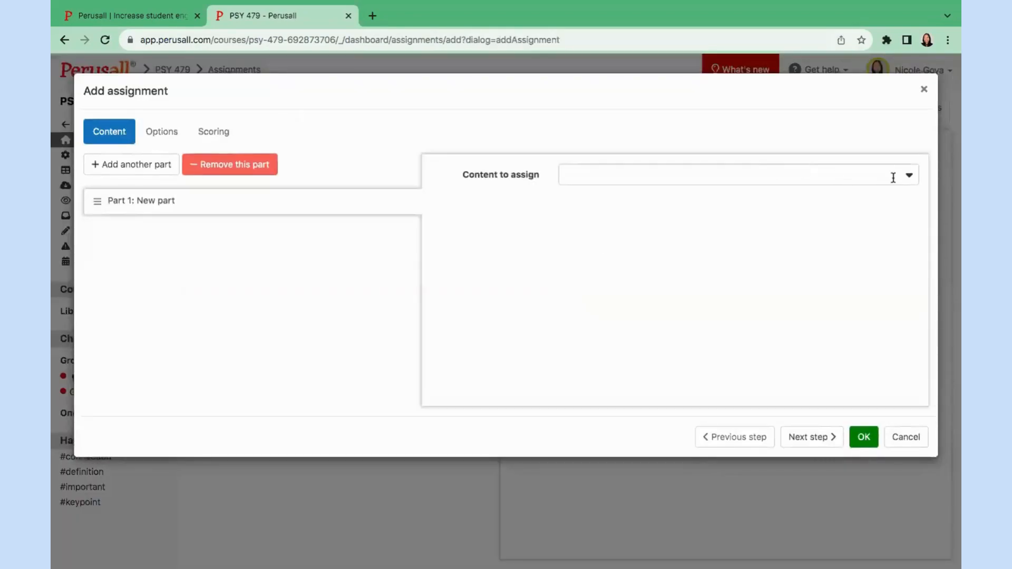
left_click(893, 178)
left_click(726, 205)
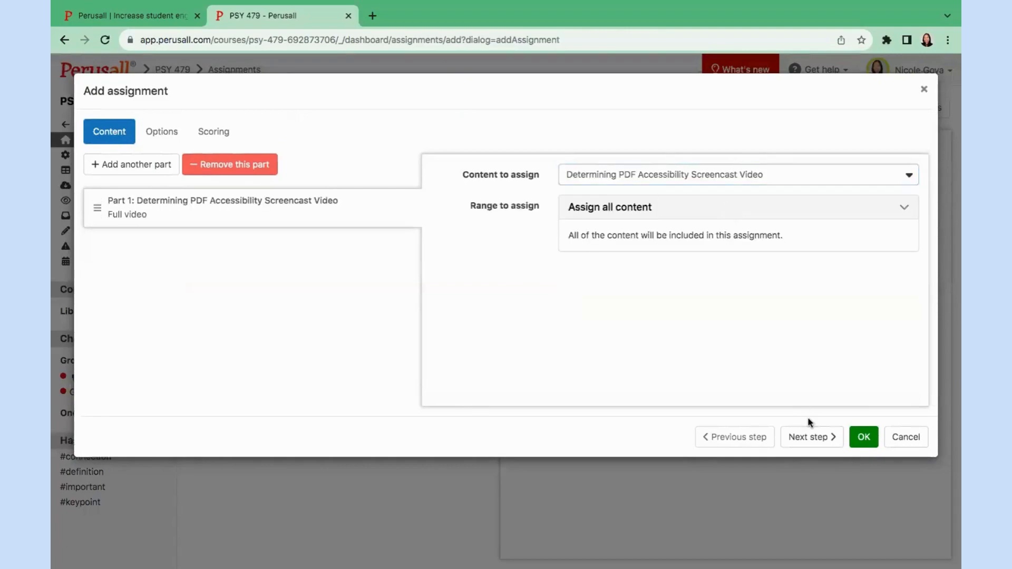
left_click(808, 437)
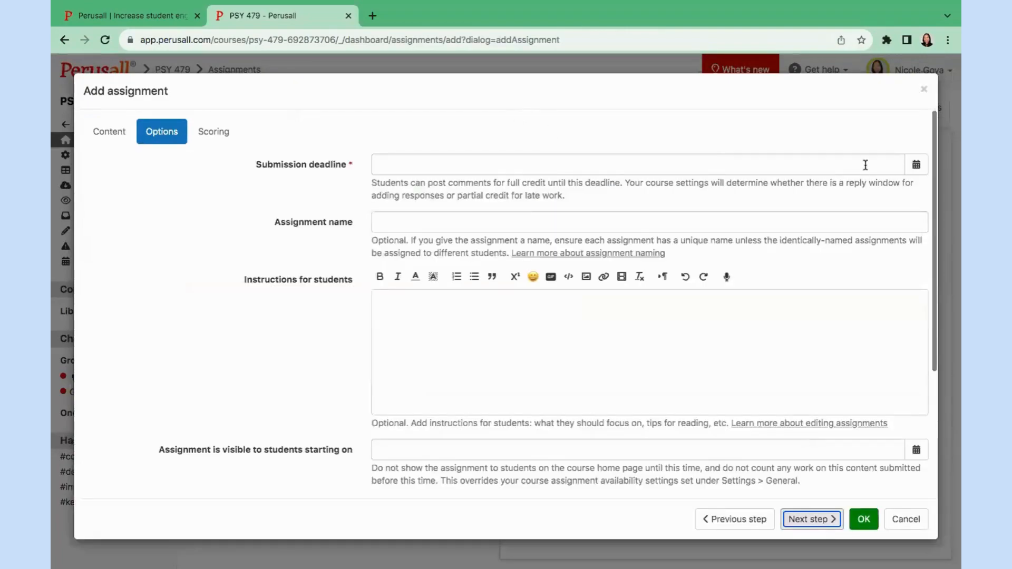
left_click(916, 164)
left_click(538, 189)
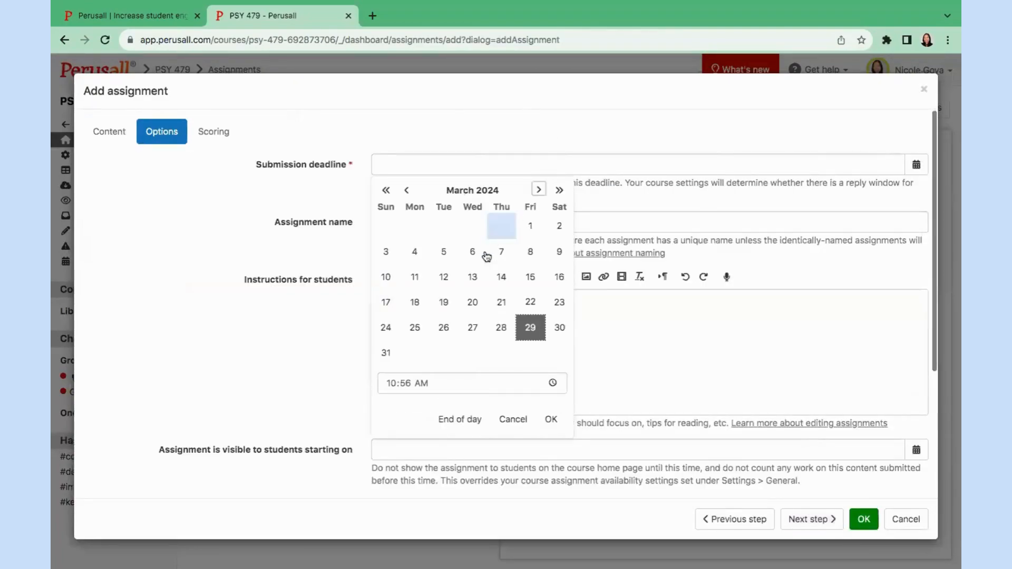
left_click(471, 254)
Name it Assignment Title, add instructions 'Let's annotate this together!', and save it.
left_click(641, 217)
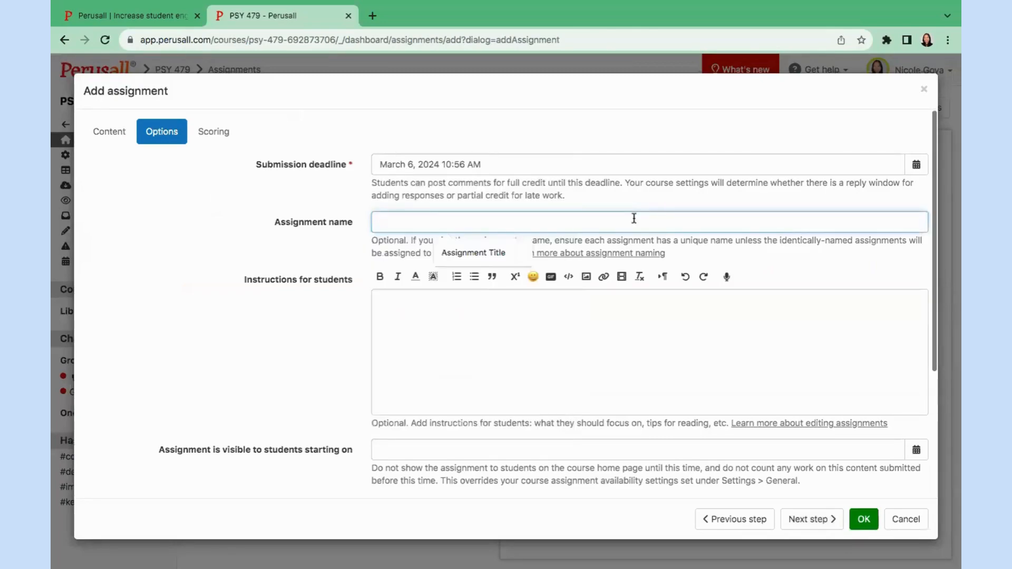
left_click(473, 252)
left_click(417, 343)
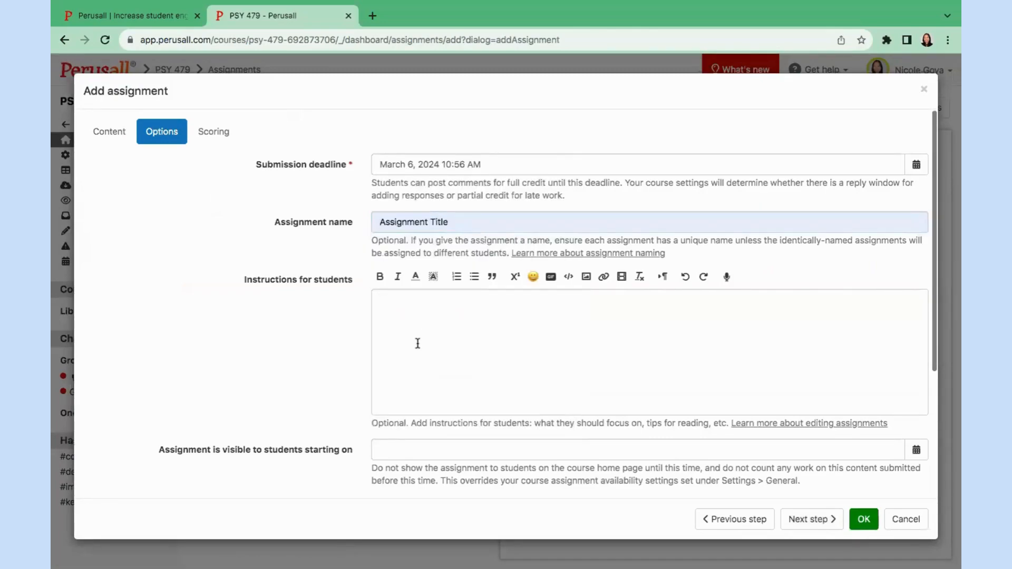
type("Let's annotate this together!")
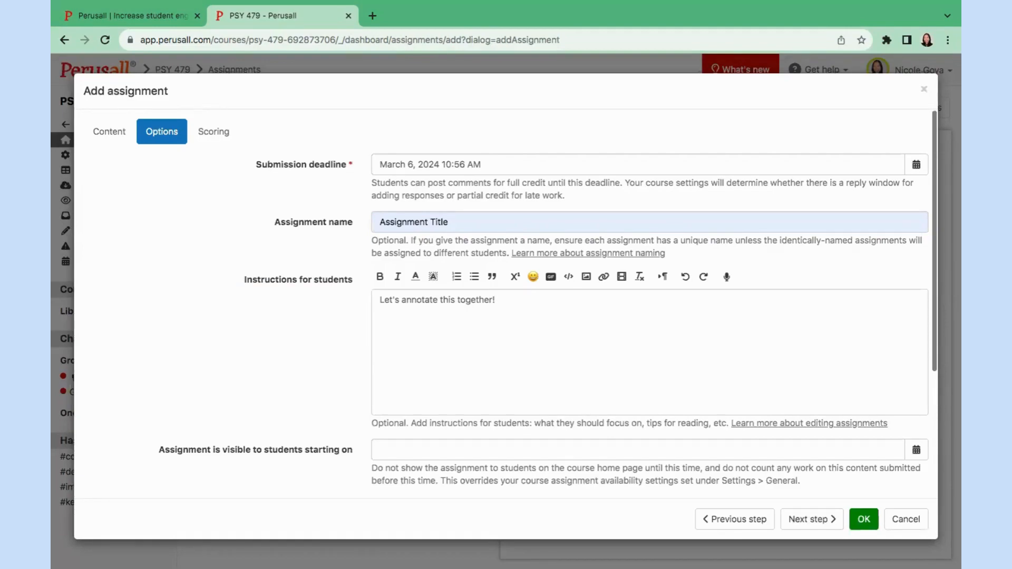
left_click(863, 521)
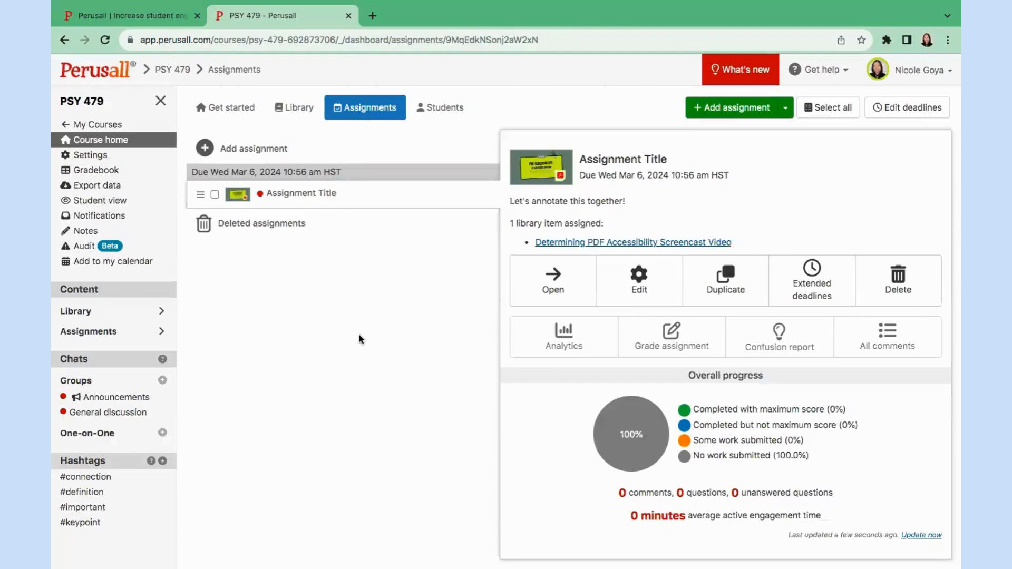
Switch to student view and start working on Assignment Title from the Assignments list.
left_click(119, 200)
left_click(914, 161)
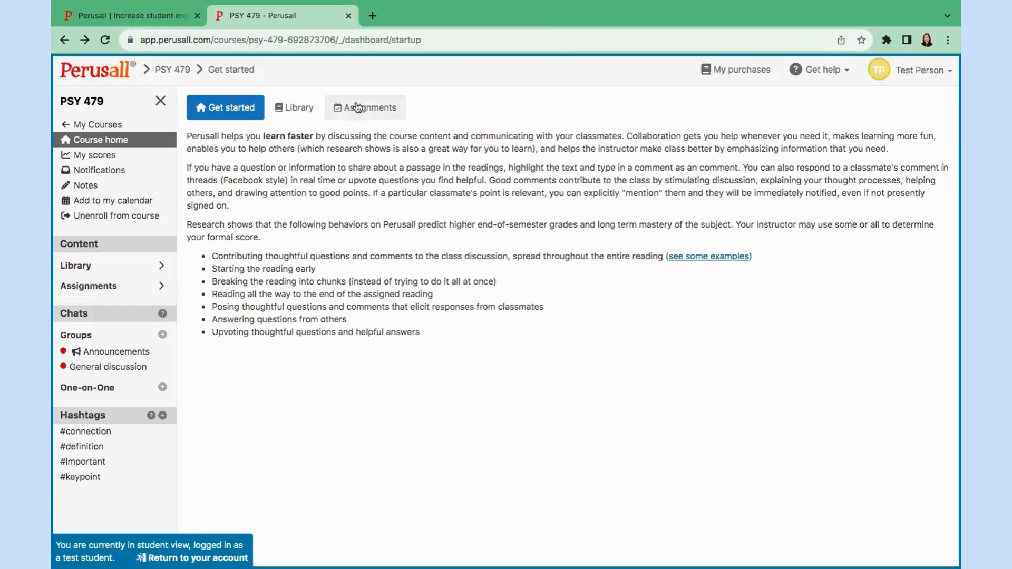
left_click(357, 108)
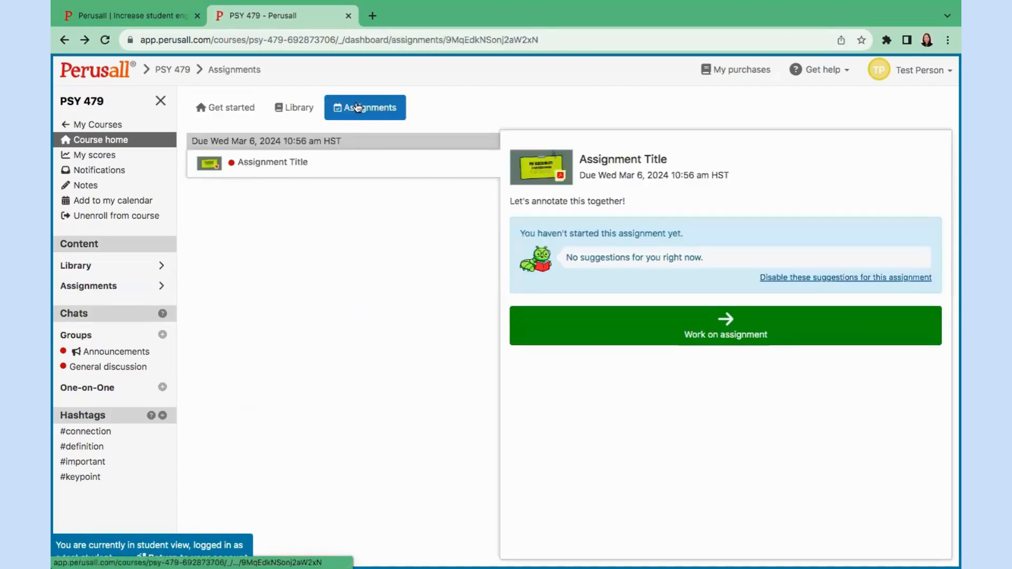
left_click(586, 340)
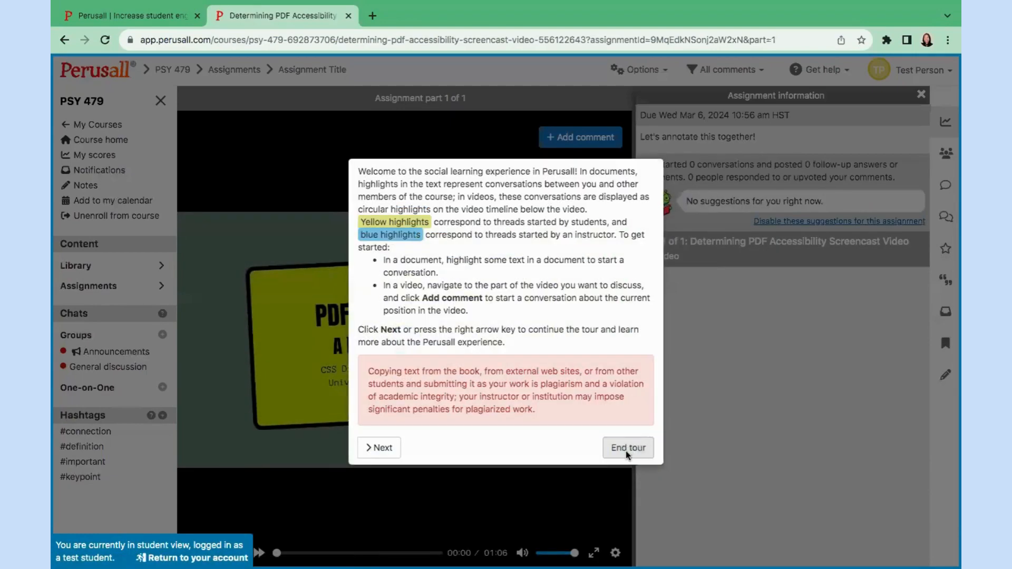
Dismiss the tour and post 'Oh! This makes sense now because . . .' at about 00:16.
left_click(627, 450)
left_click(921, 95)
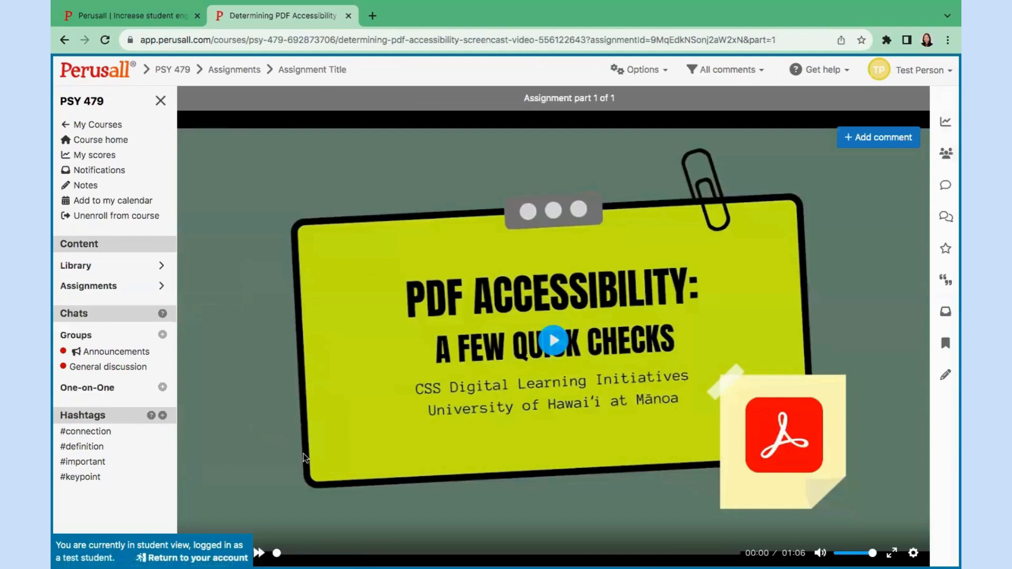
left_click(389, 553)
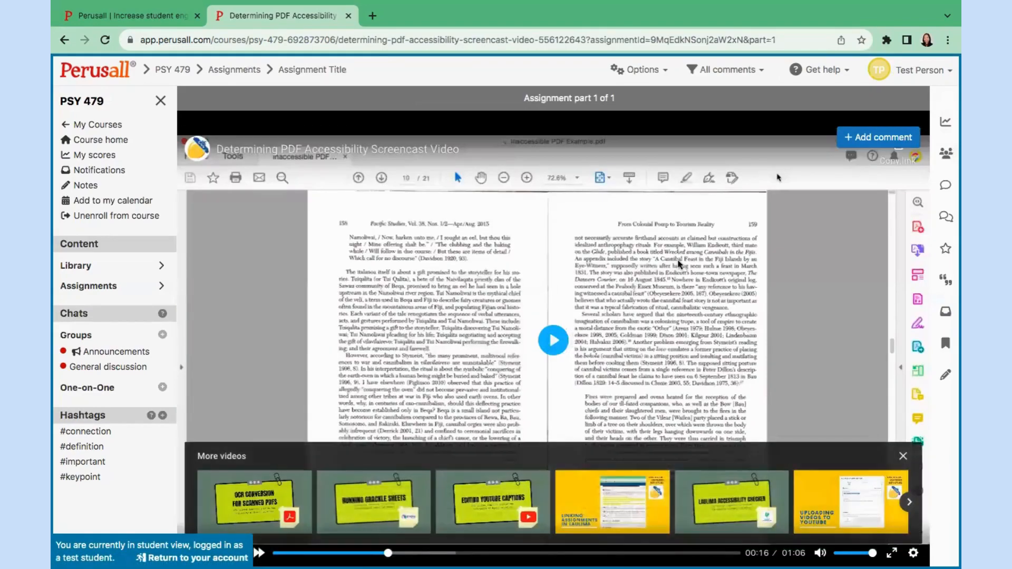
left_click(857, 144)
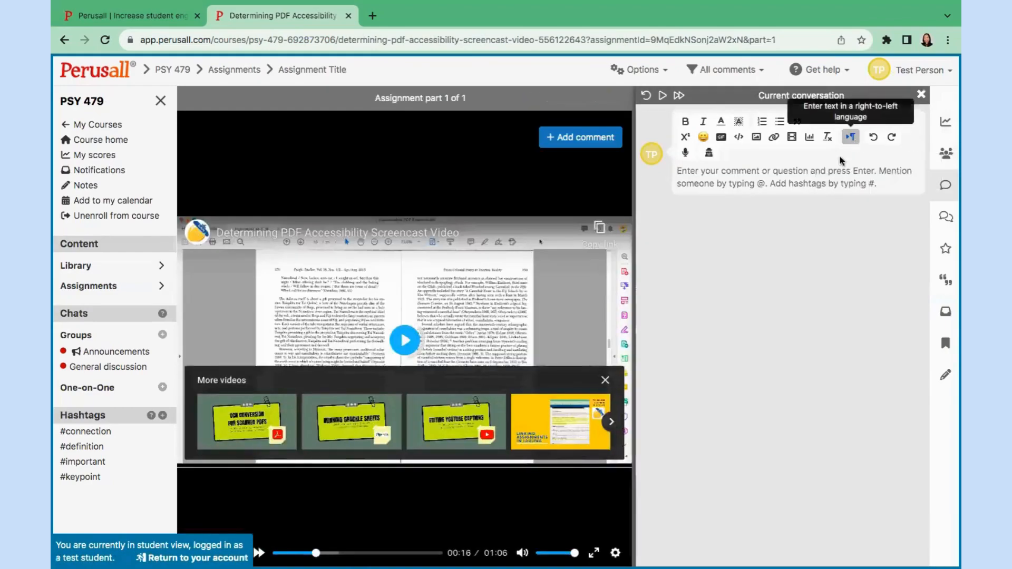
type("Oh! Th")
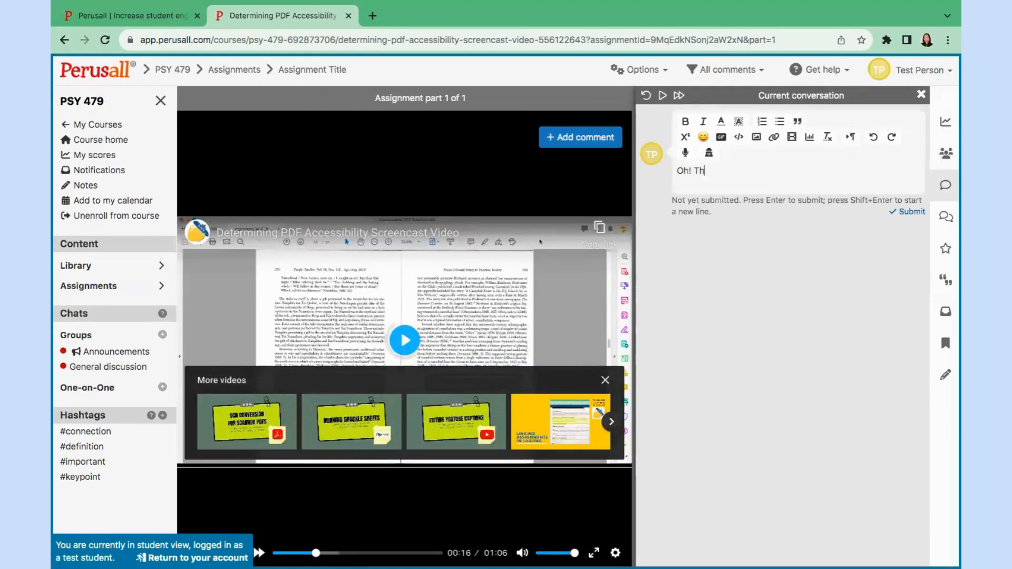
type("is makes sen")
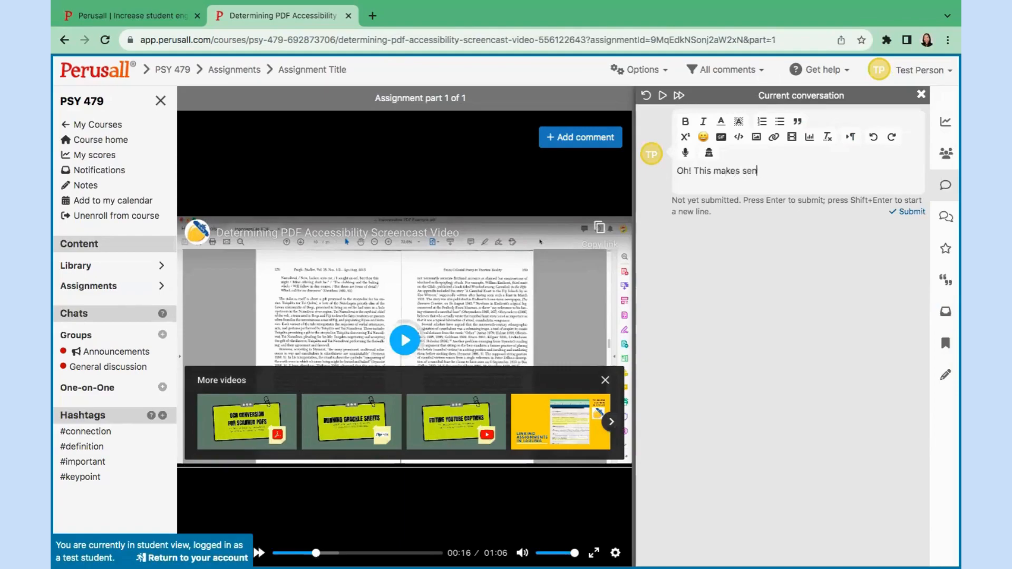
type("se now because . . .")
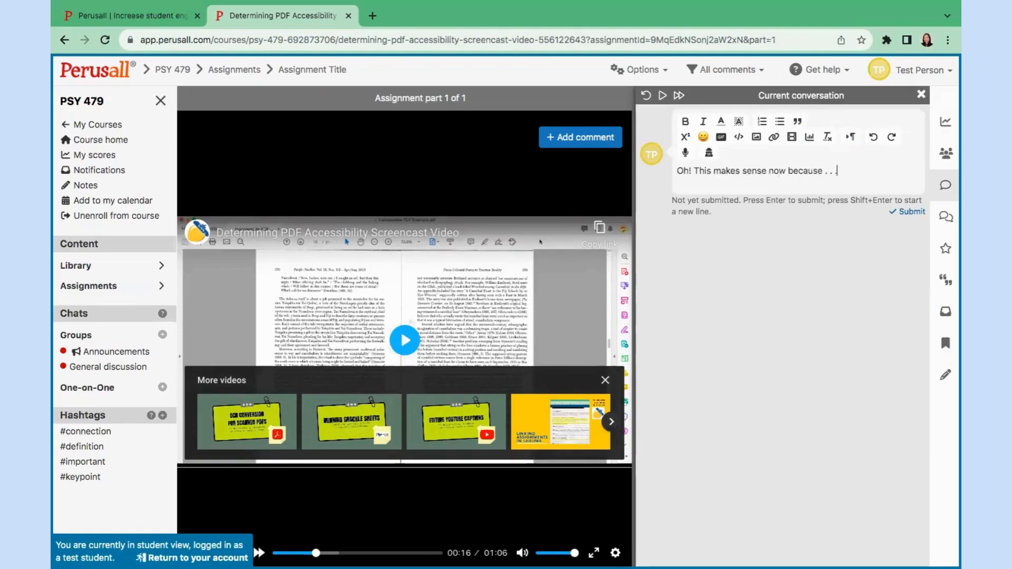
left_click(905, 212)
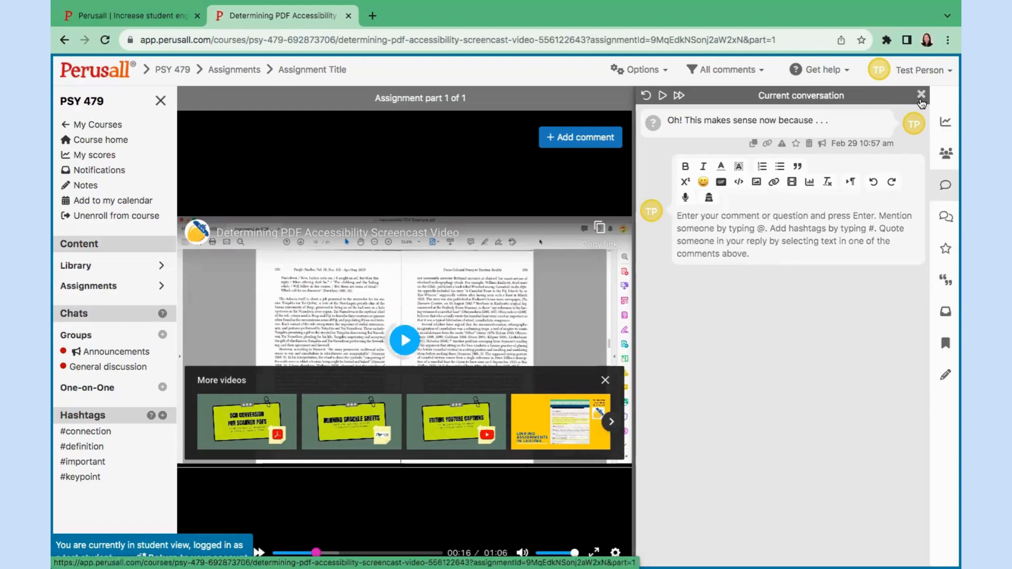
left_click(921, 96)
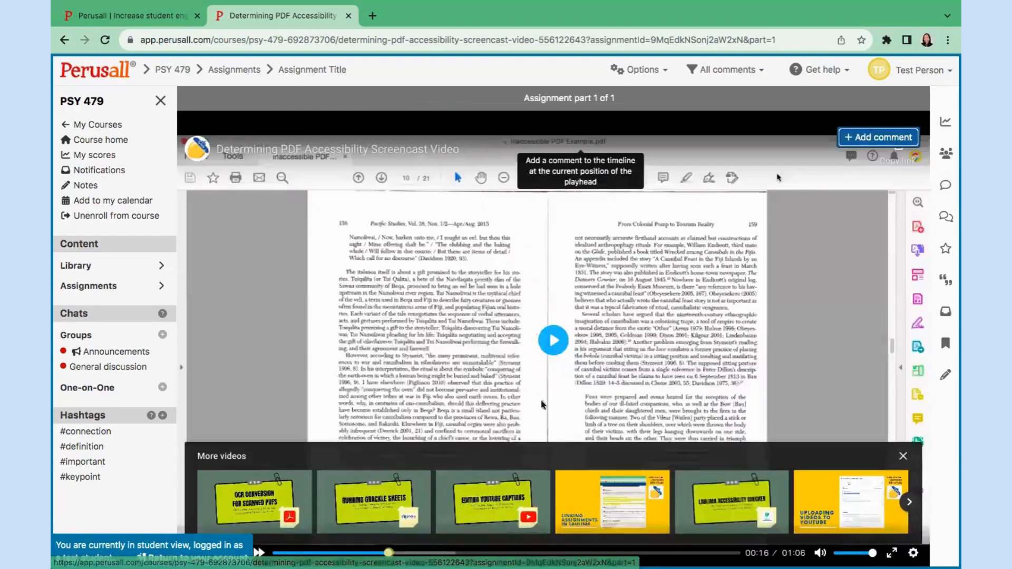
Post comments 'Why . . .?' at 00:46 and 'Interesting how . . .' at 00:49.
left_click(597, 553)
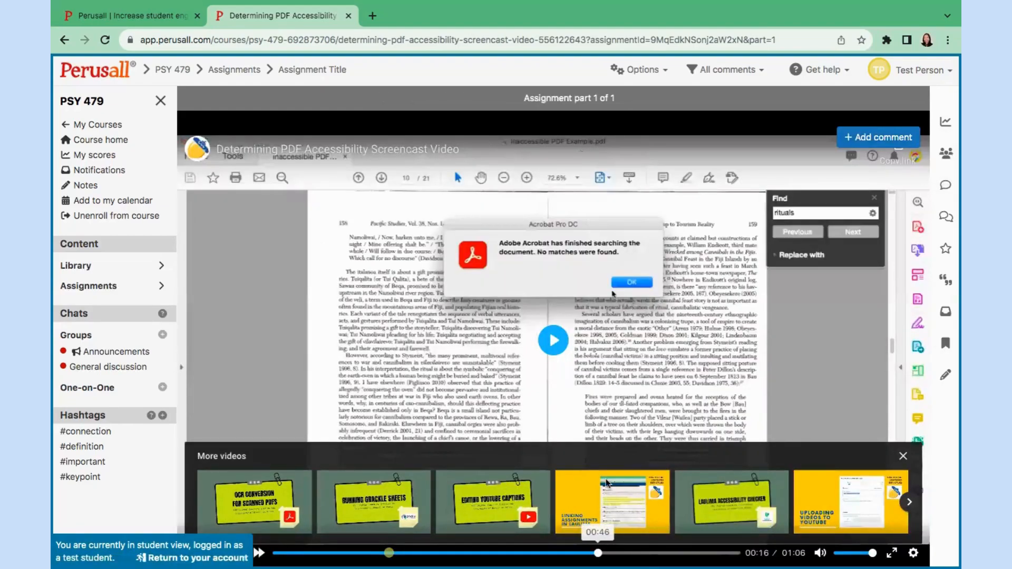
left_click(866, 136)
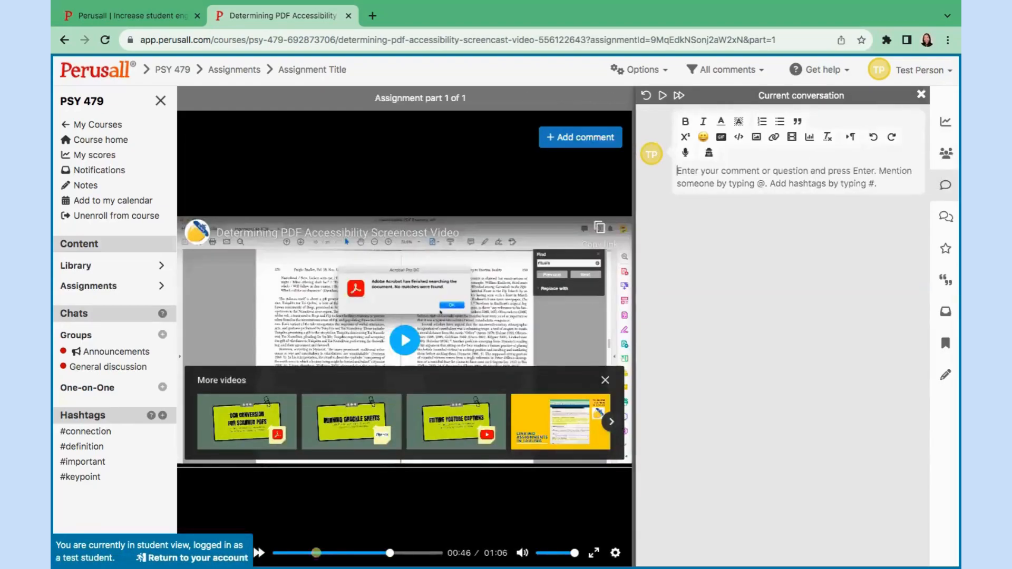
type("Why . . .?")
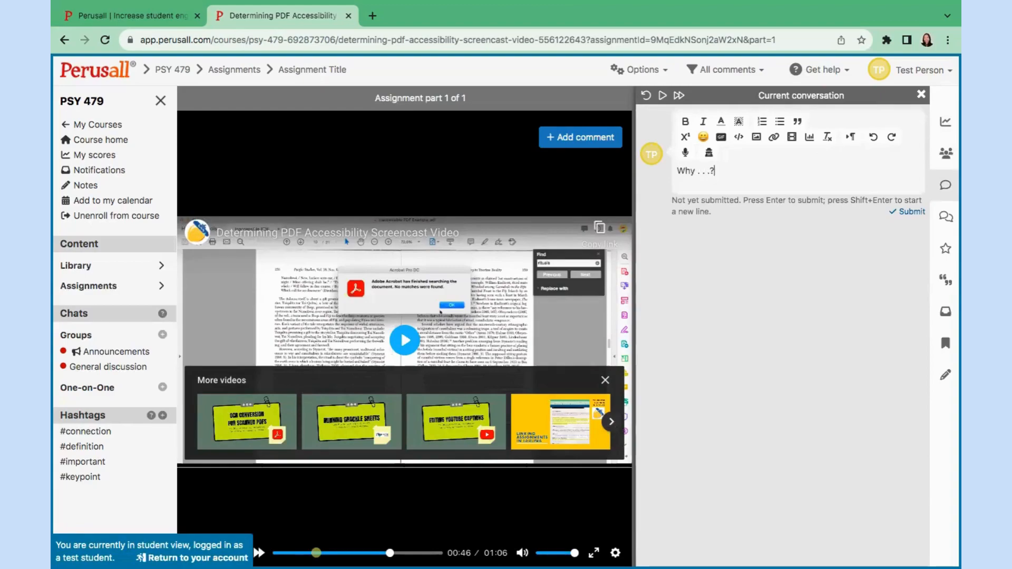
left_click(900, 217)
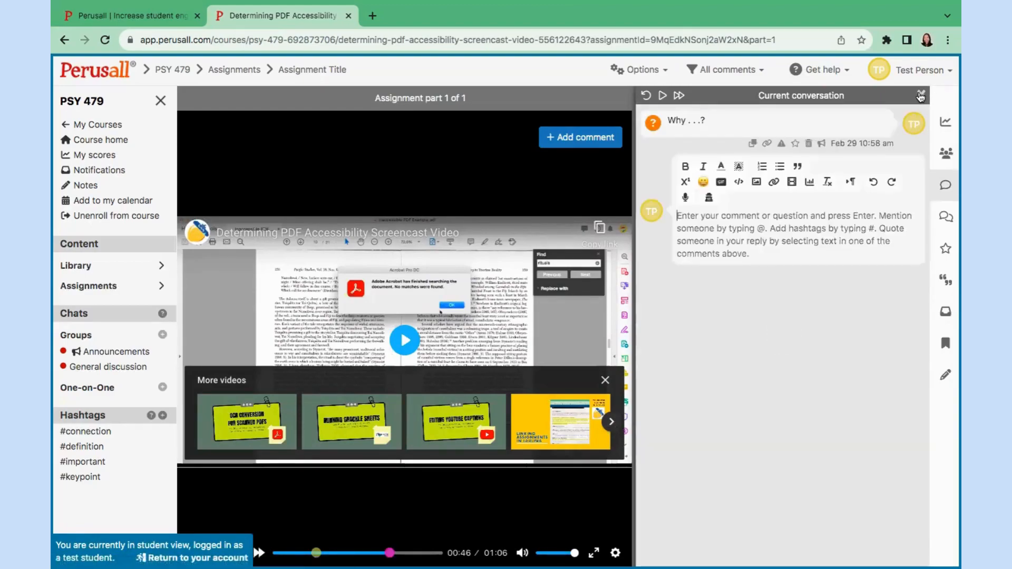
left_click(920, 93)
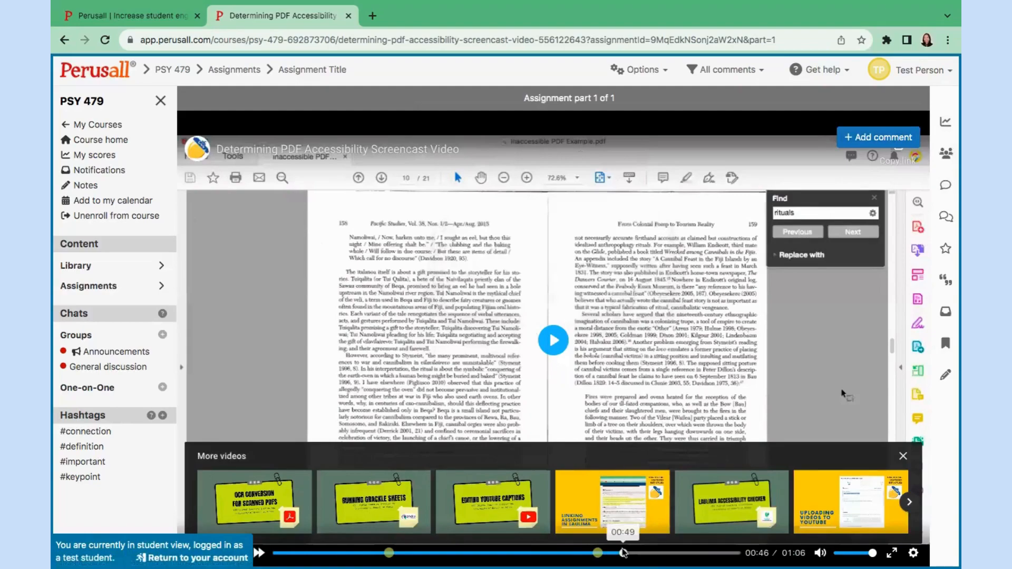
left_click(853, 141)
type("Int")
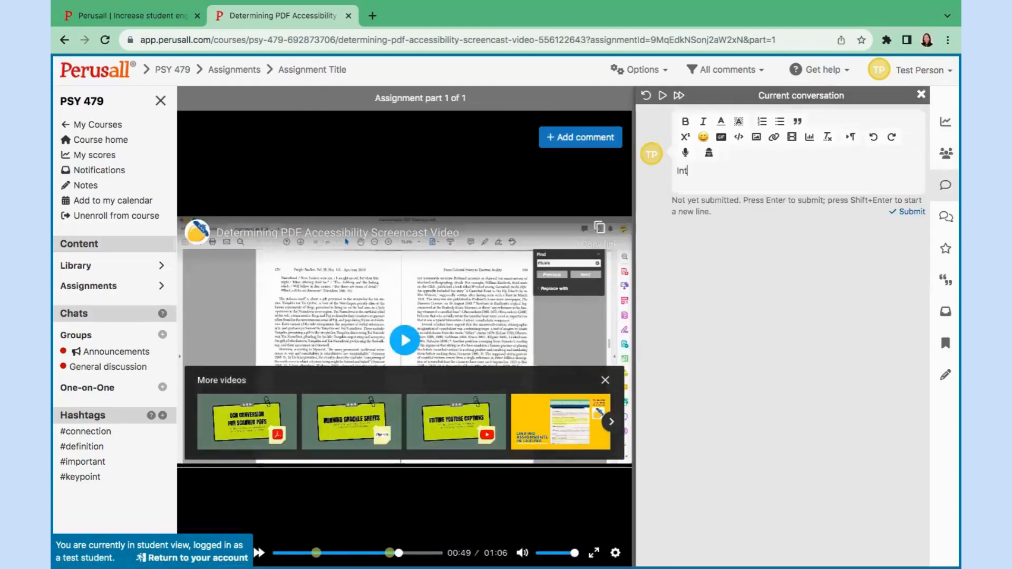
type("eresting how . . .")
left_click(900, 214)
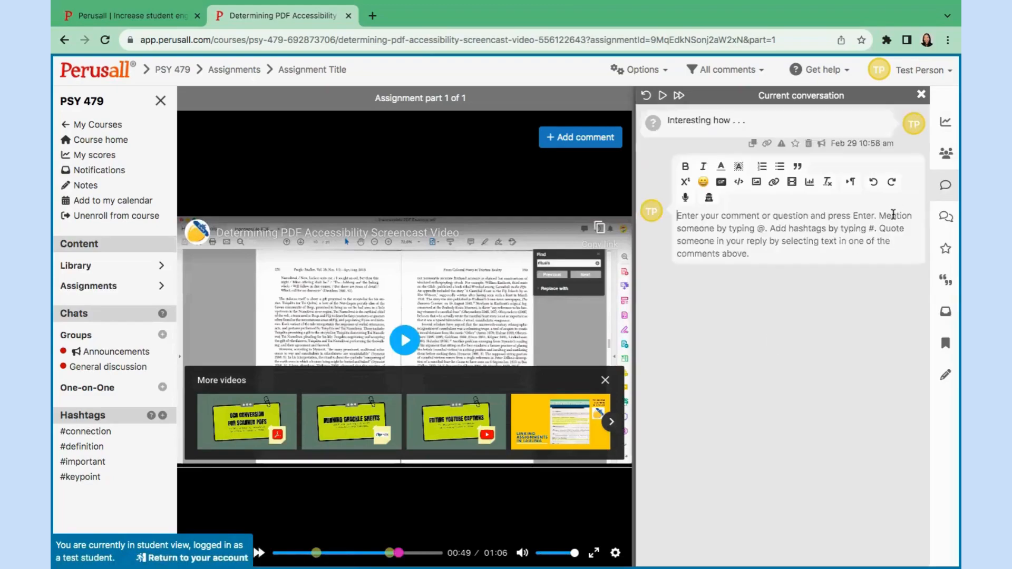
left_click(921, 95)
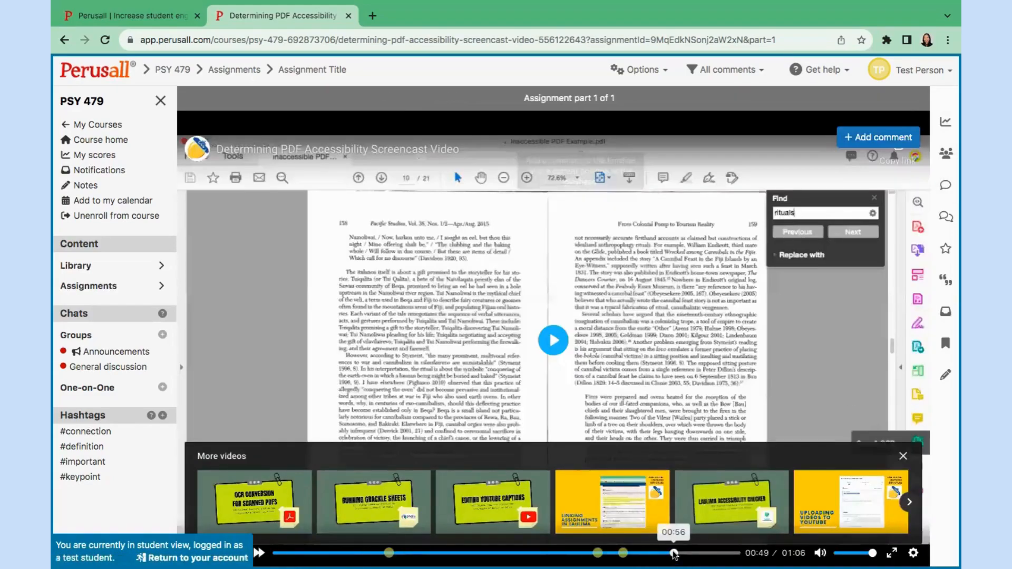
Post 'I like this part because . . .' at 00:56, then return to the instructor account.
left_click(675, 554)
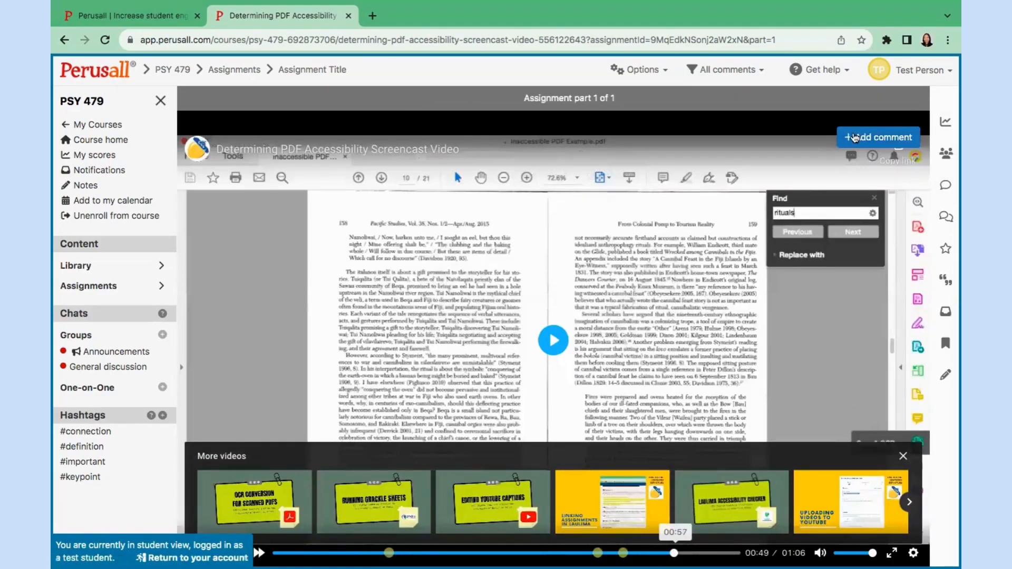
left_click(878, 137)
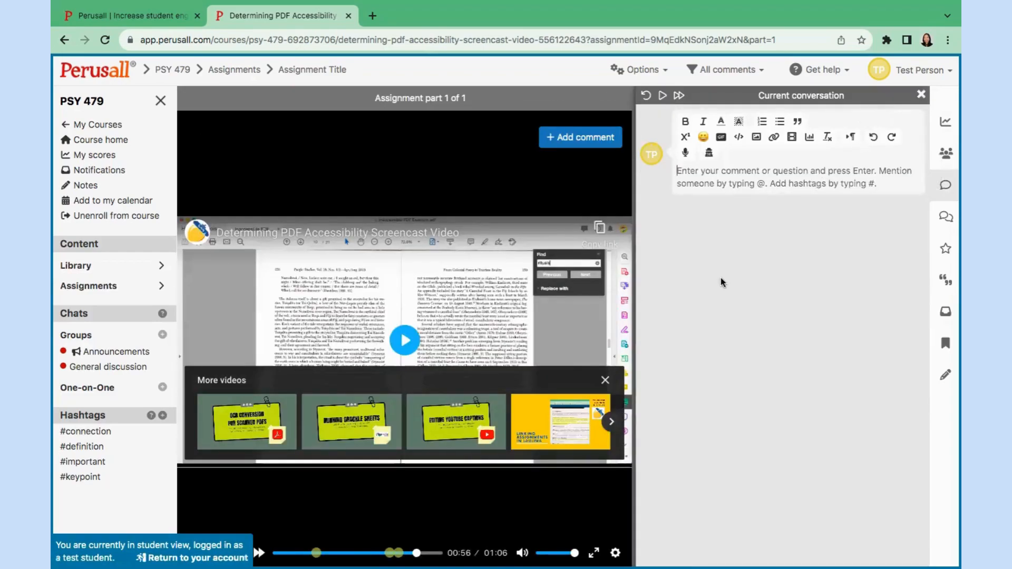
type("I like this part ")
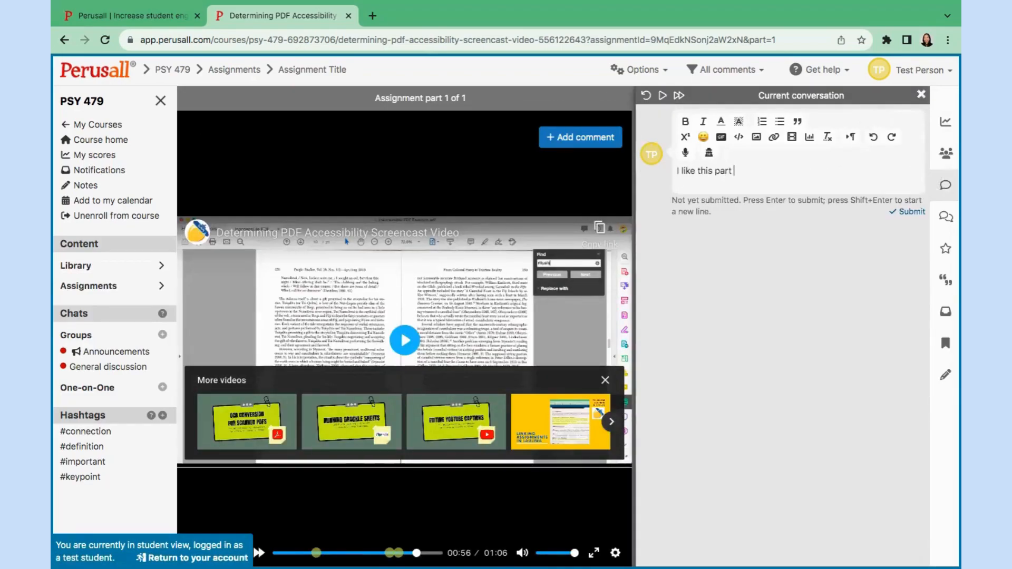
type("because . . .")
left_click(905, 211)
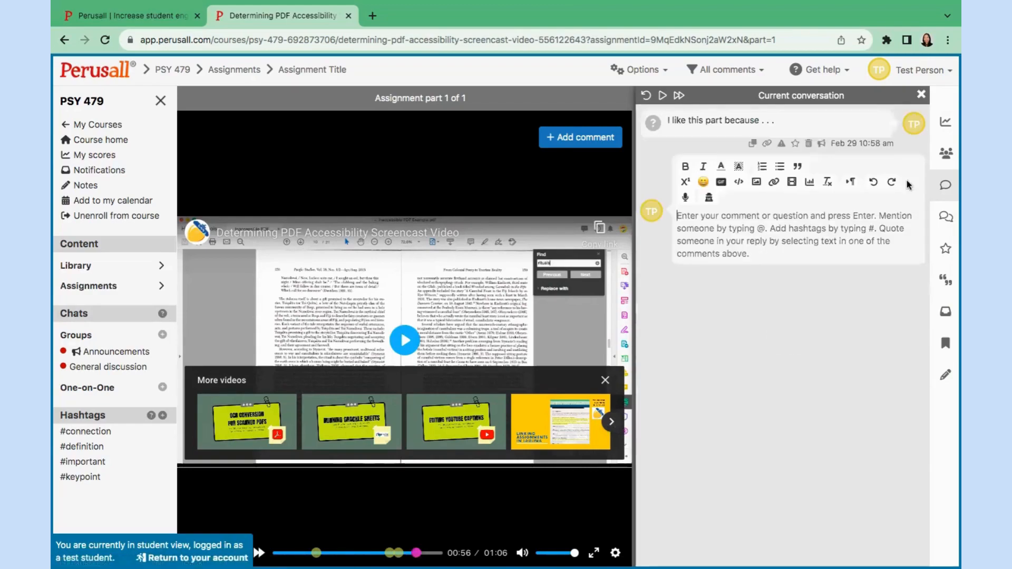
left_click(920, 95)
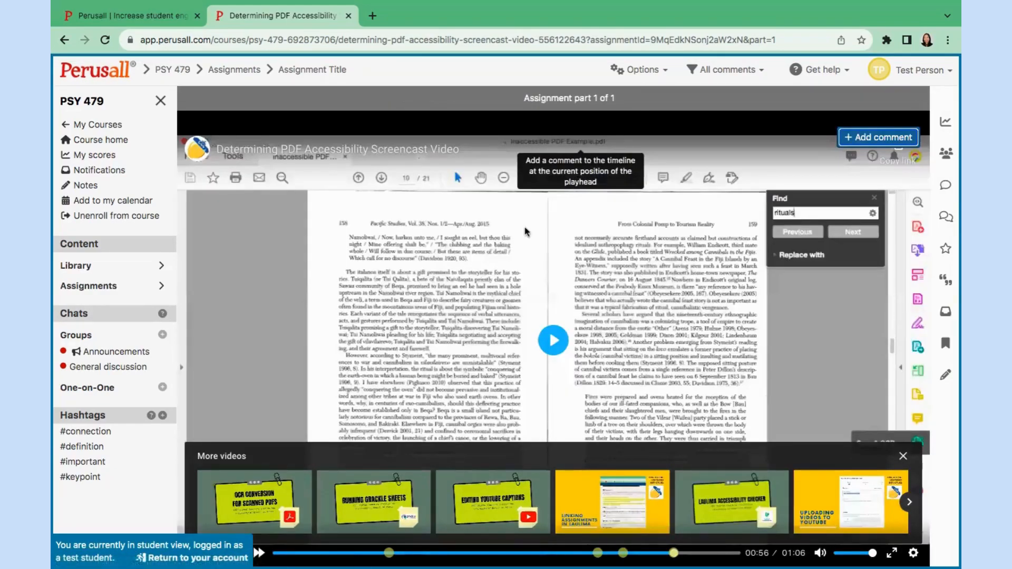
left_click(197, 558)
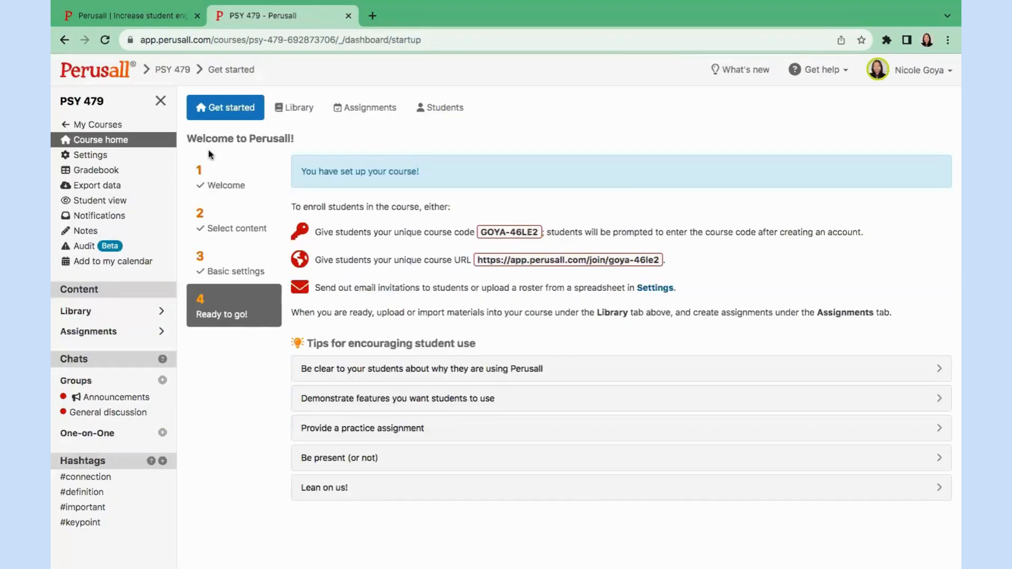
Open Assignment Title's 4 unread student conversations and hide the assignment information panel.
left_click(348, 114)
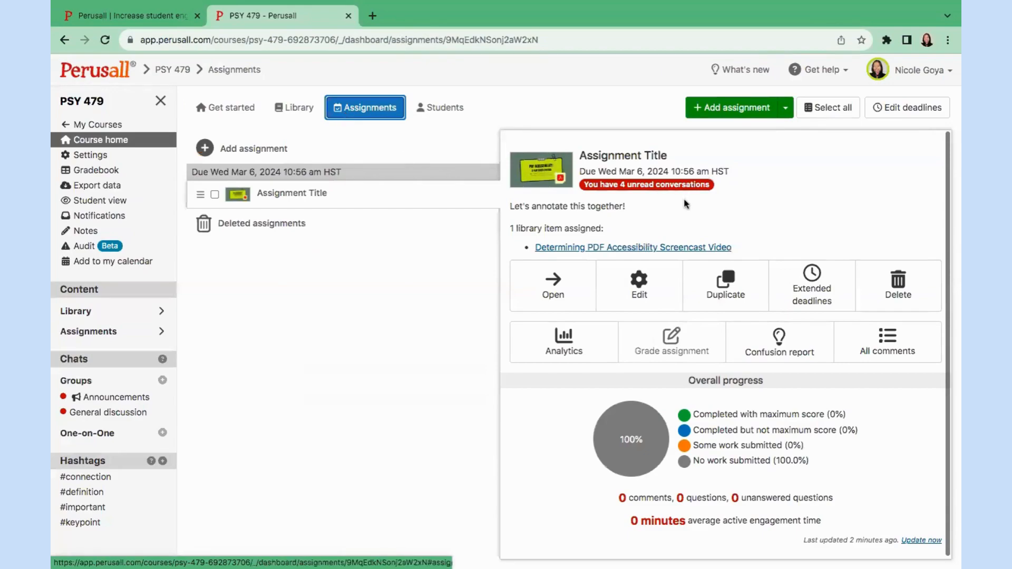
left_click(679, 185)
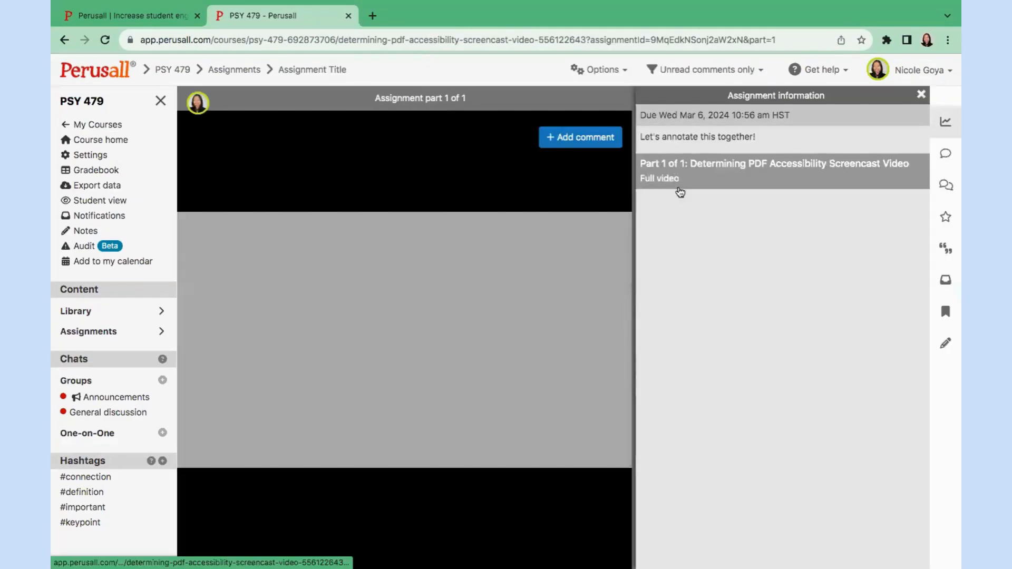
left_click(920, 93)
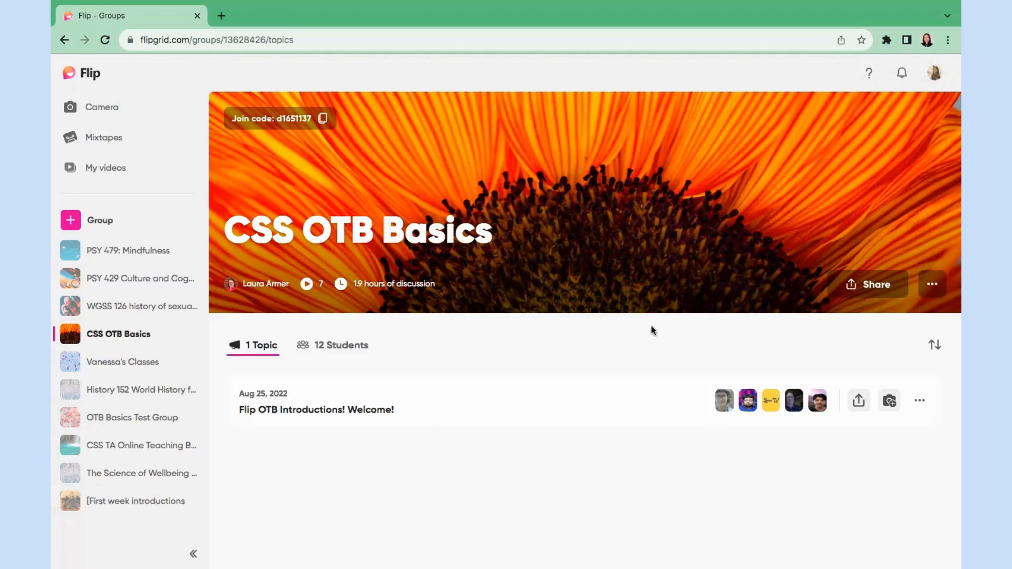
Read the 'Flip OTB Introductions! Welcome!' topic, then go back to the CSS OTB Basics group.
left_click(401, 406)
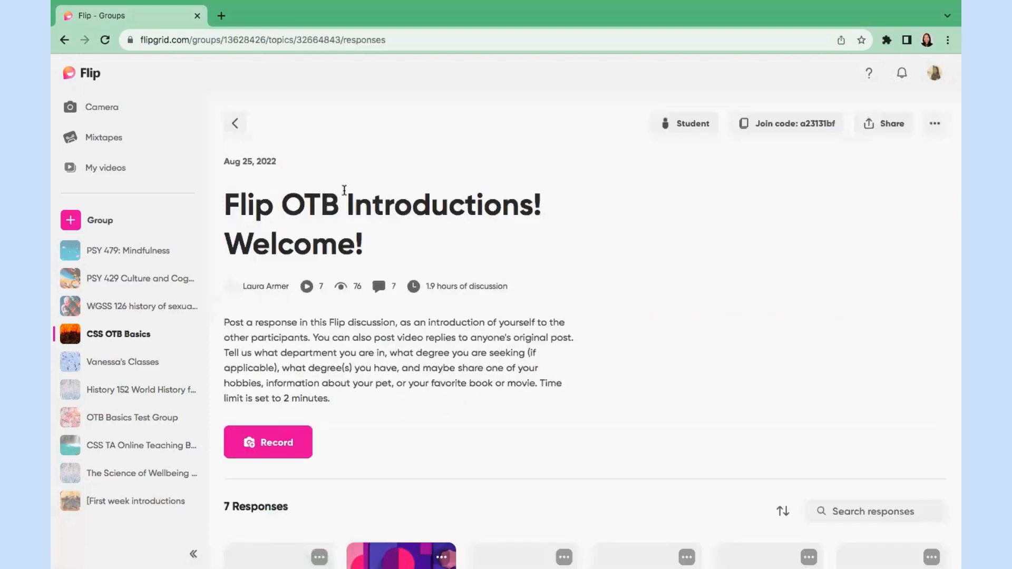
left_click_drag(365, 246, 226, 205)
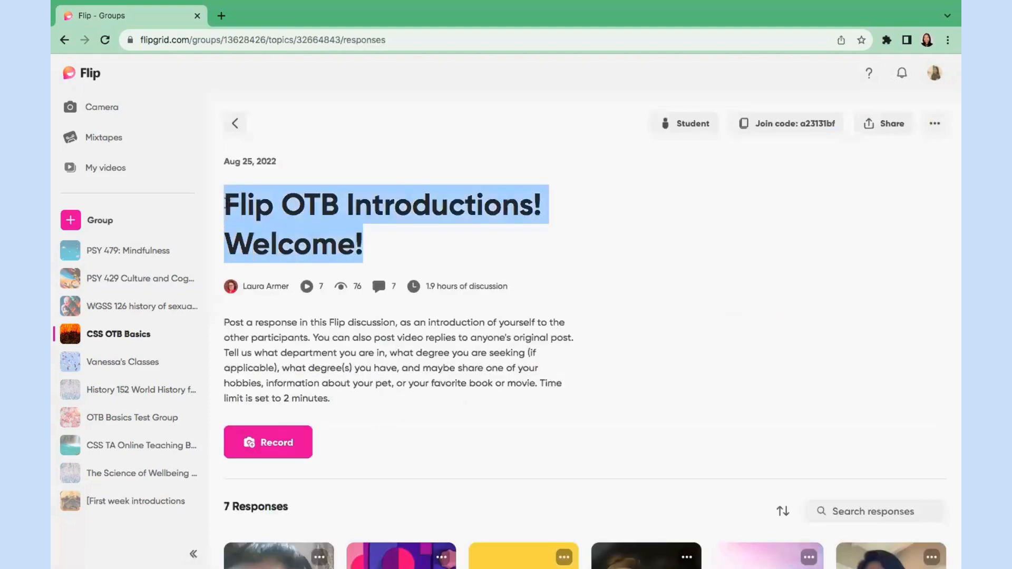
left_click_drag(336, 401, 225, 316)
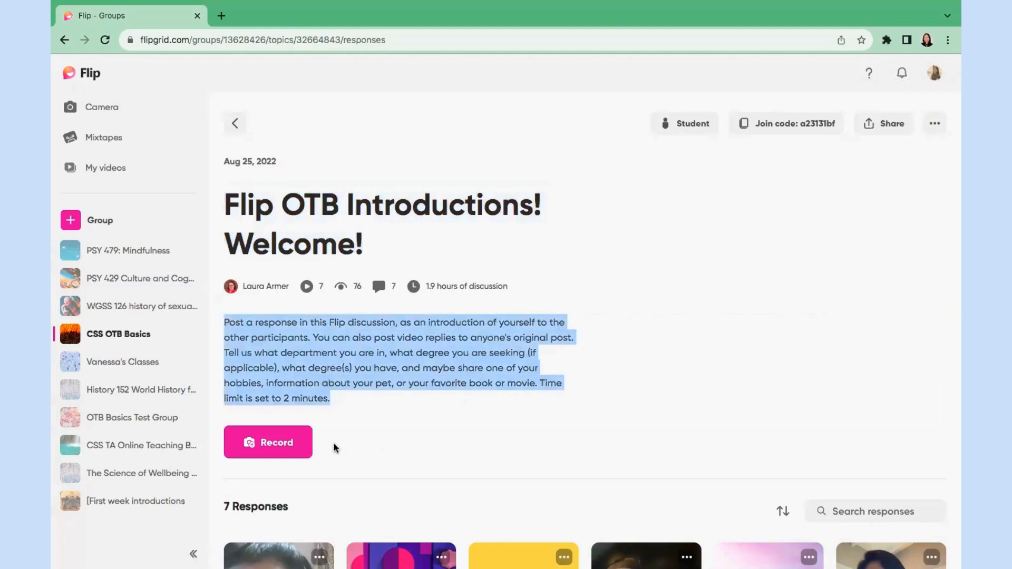
left_click(319, 449)
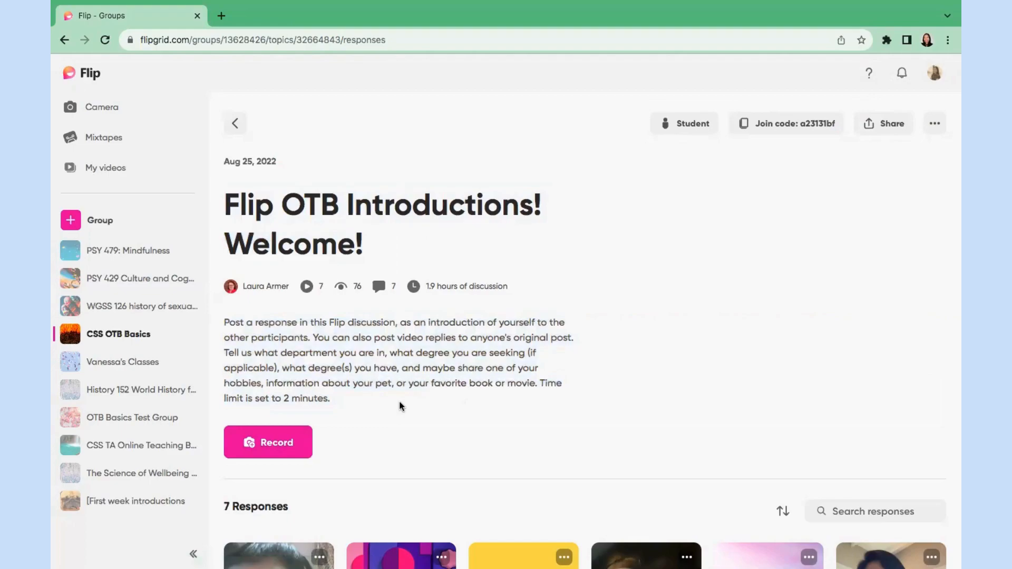
scroll(401, 406, "down", 5)
scroll(441, 424, "up", 5)
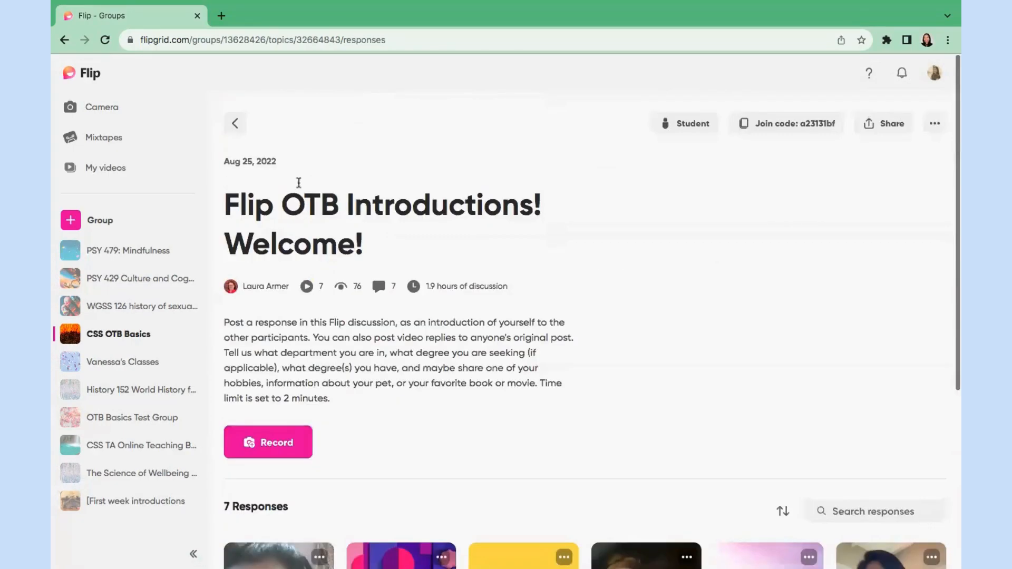
left_click(296, 124)
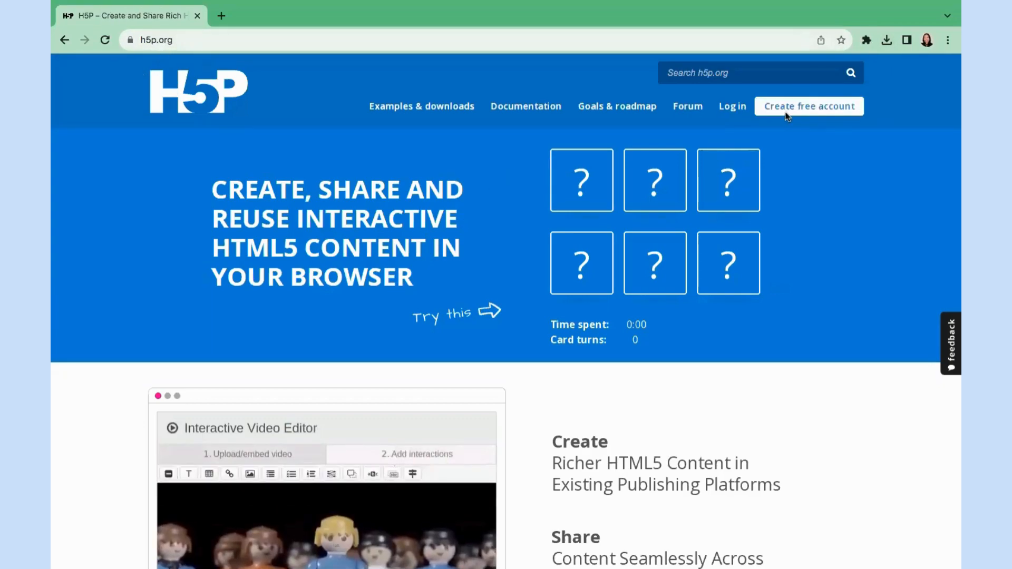
Sign into H5P with the saved credentials and open the Cornell Notes content demo in a new tab.
left_click(733, 106)
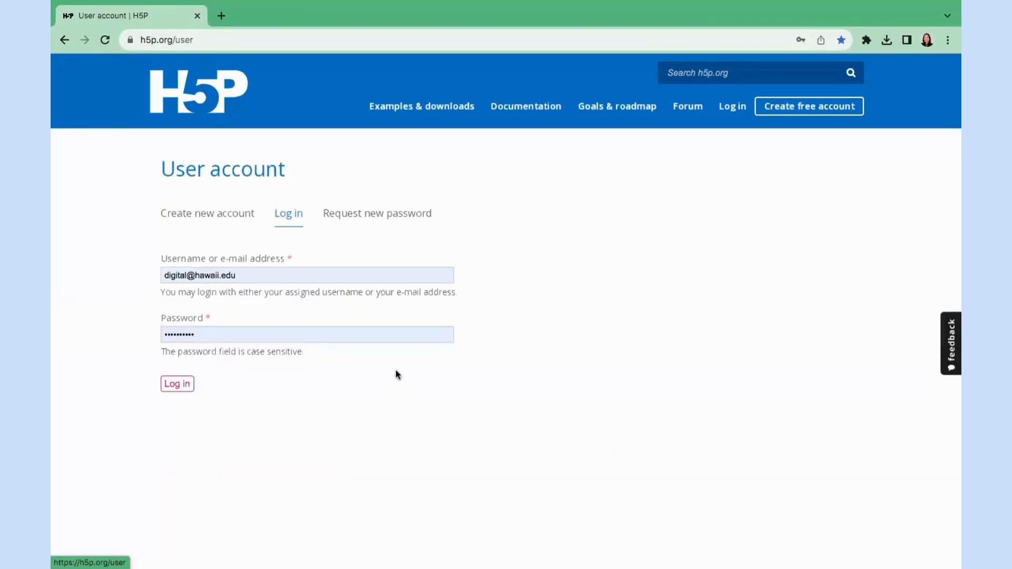
left_click(178, 384)
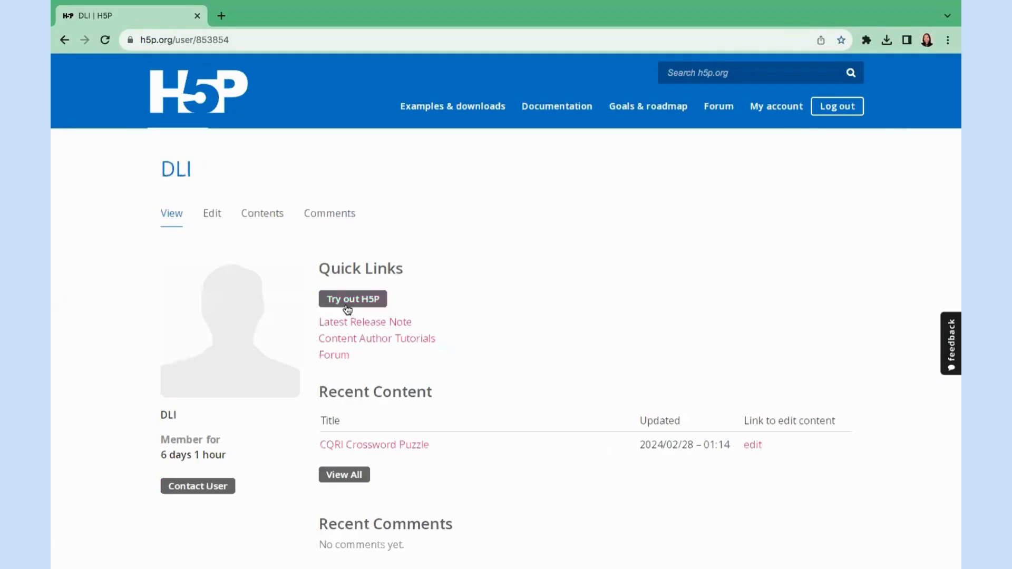
left_click(355, 307)
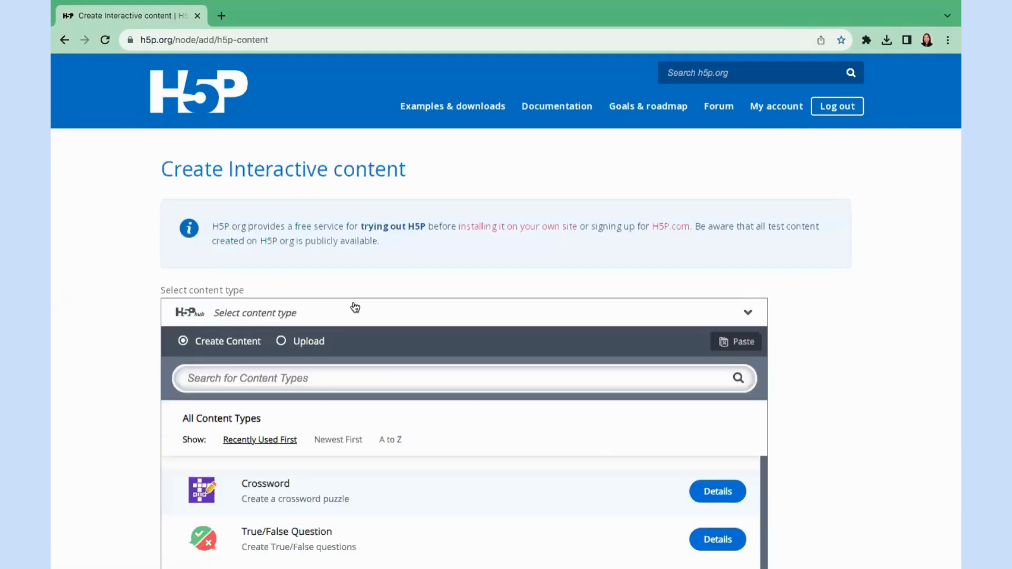
scroll(355, 307, "down", 5)
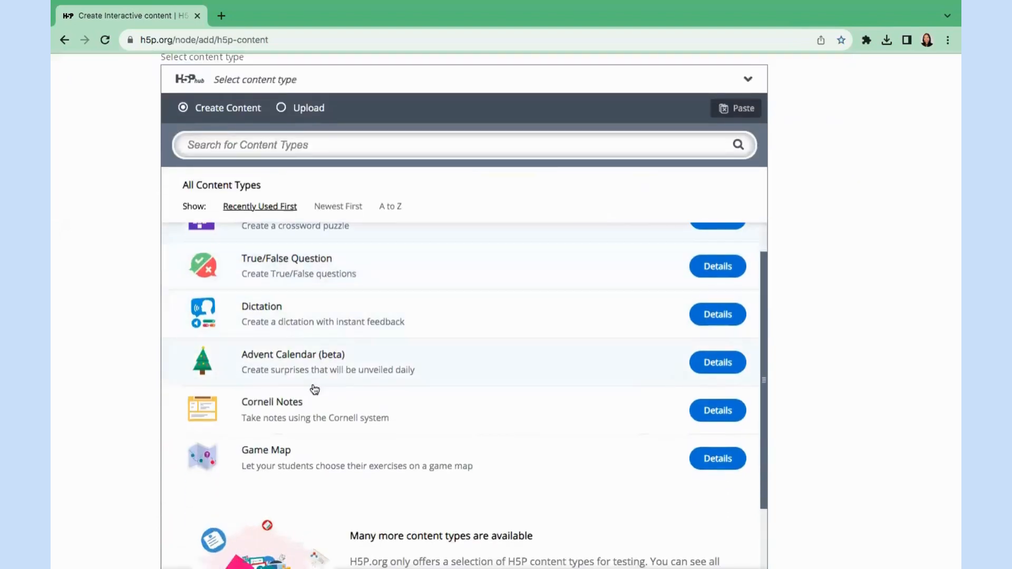
left_click(719, 417)
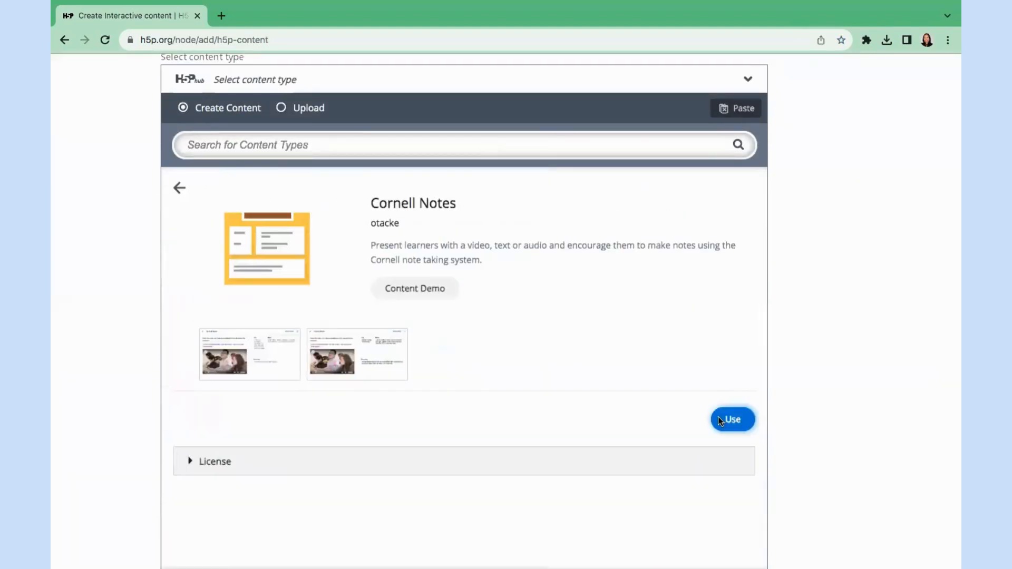
left_click(456, 296)
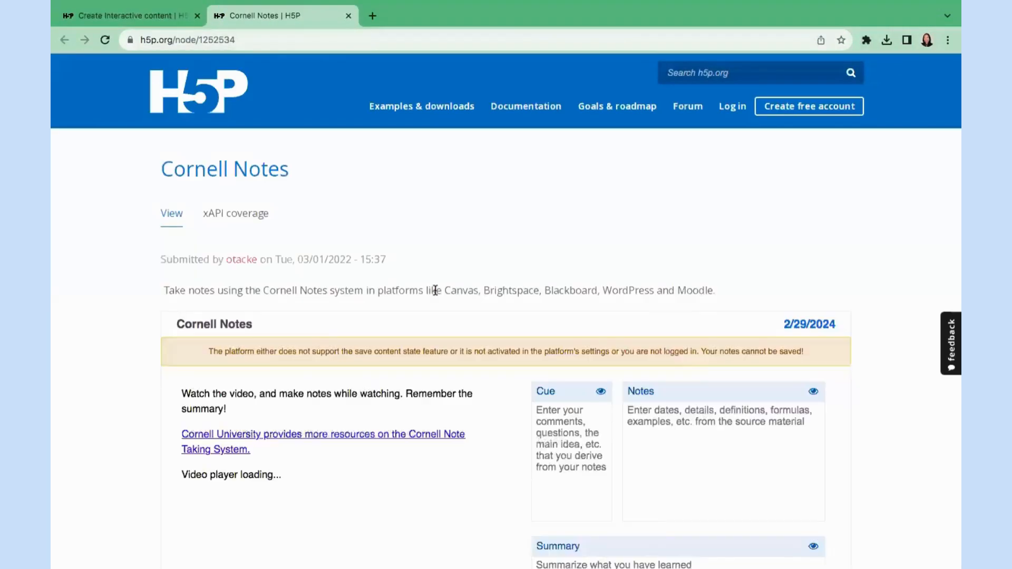
Review the Cornell Notes demo, then return to the content creator and start a Cornell Notes item.
scroll(435, 291, "down", 5)
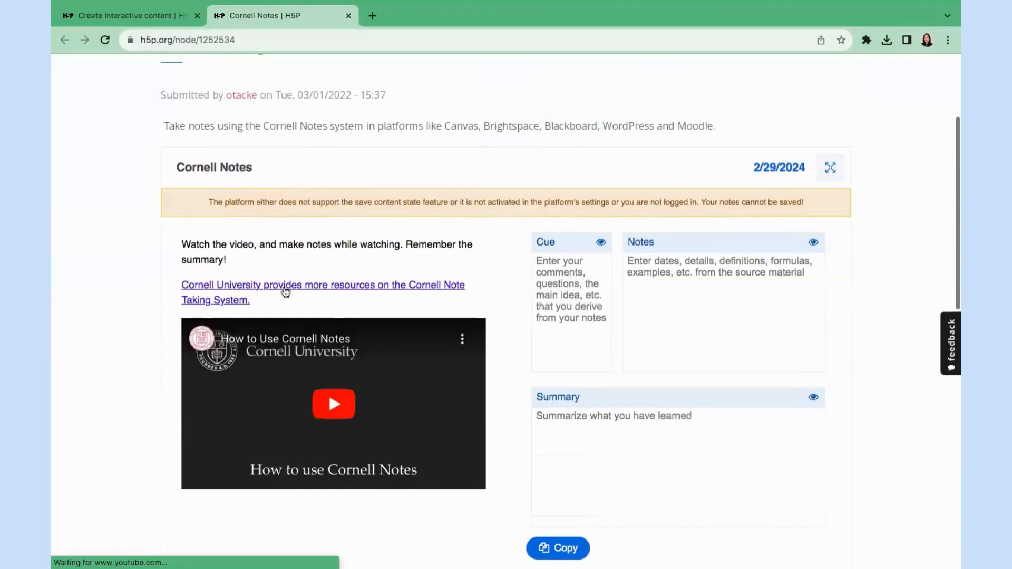
scroll(328, 390, "down", 1)
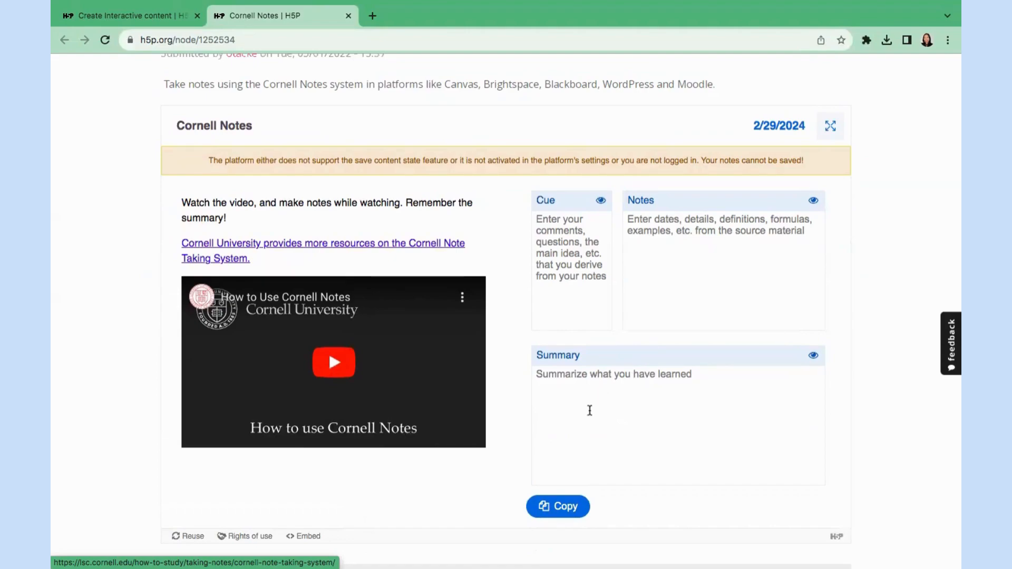
scroll(590, 411, "up", 4)
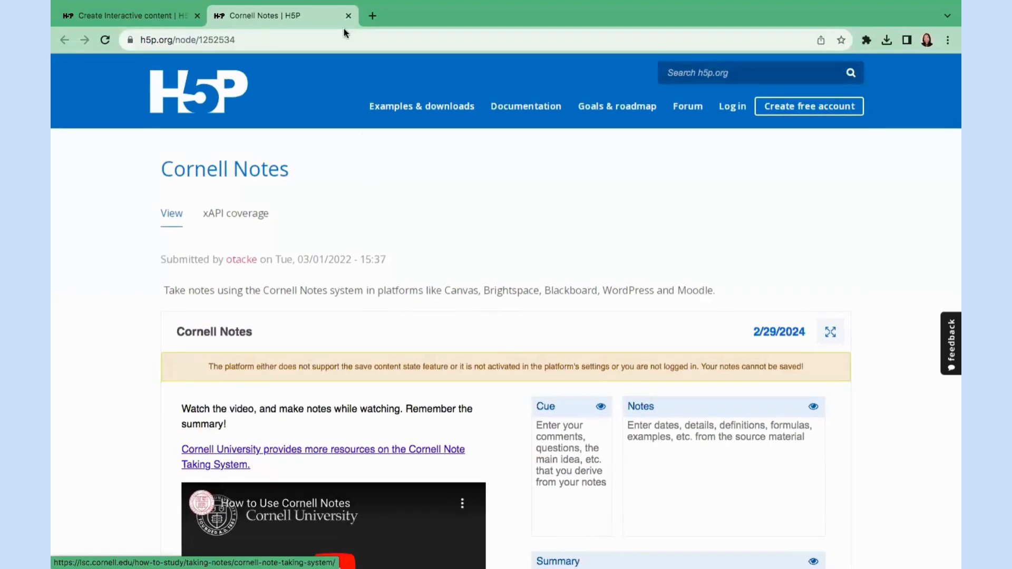
left_click(163, 21)
left_click(738, 422)
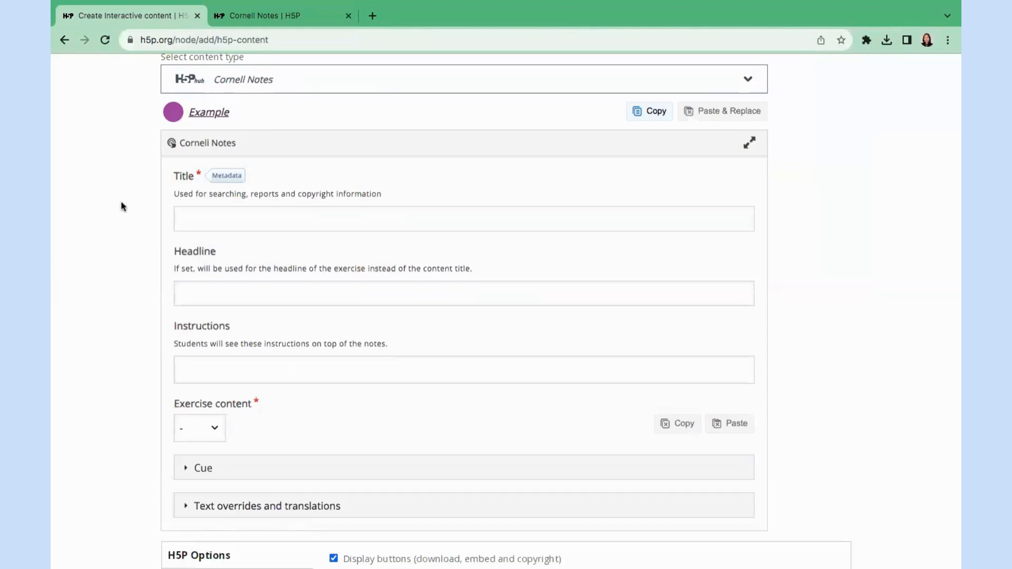
Title the Cornell Notes item 'Assignment Title'.
left_click(215, 214)
type("Assig")
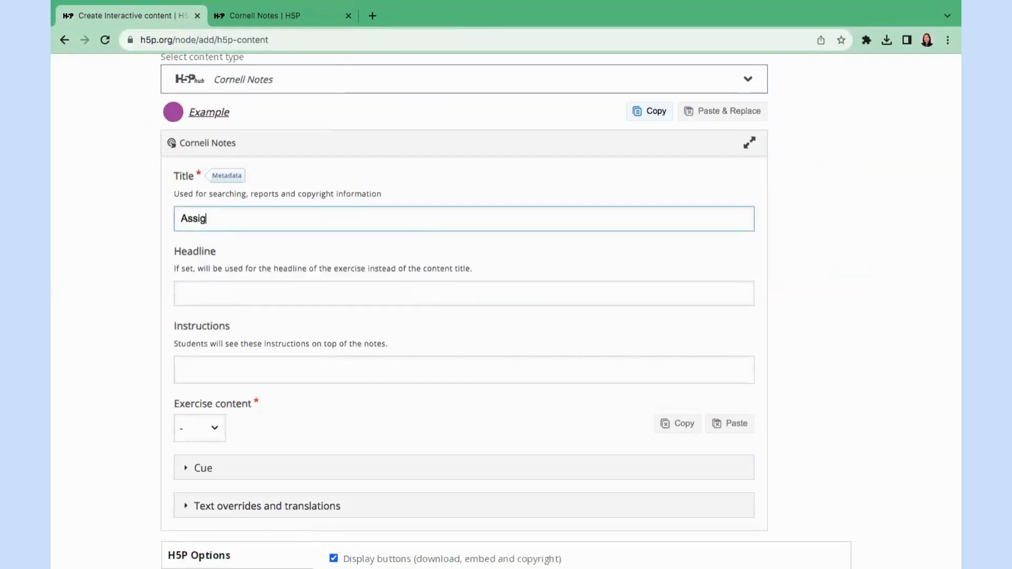
type("nment Title")
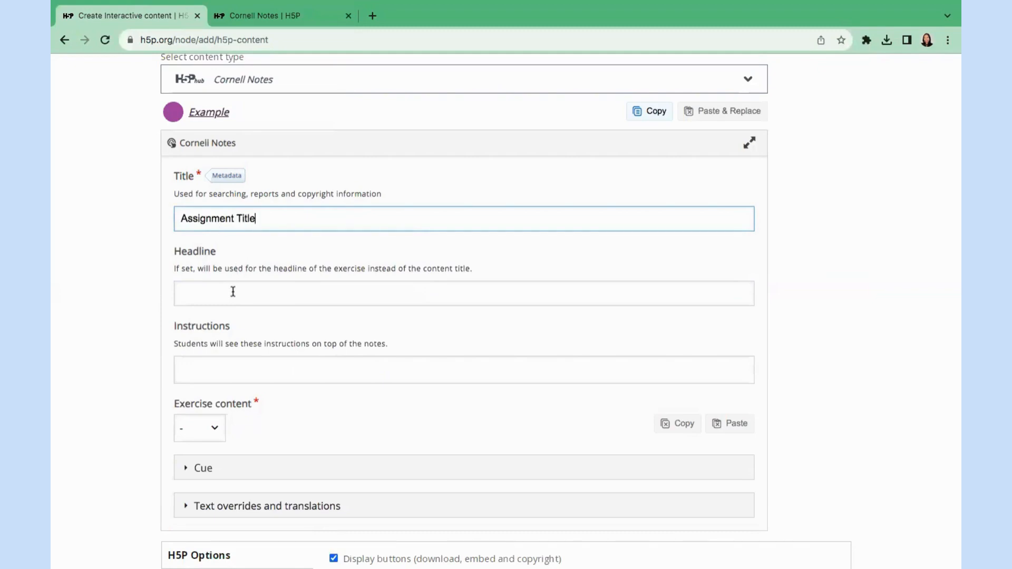
left_click(231, 291)
left_click(216, 366)
scroll(215, 364, "down", 2)
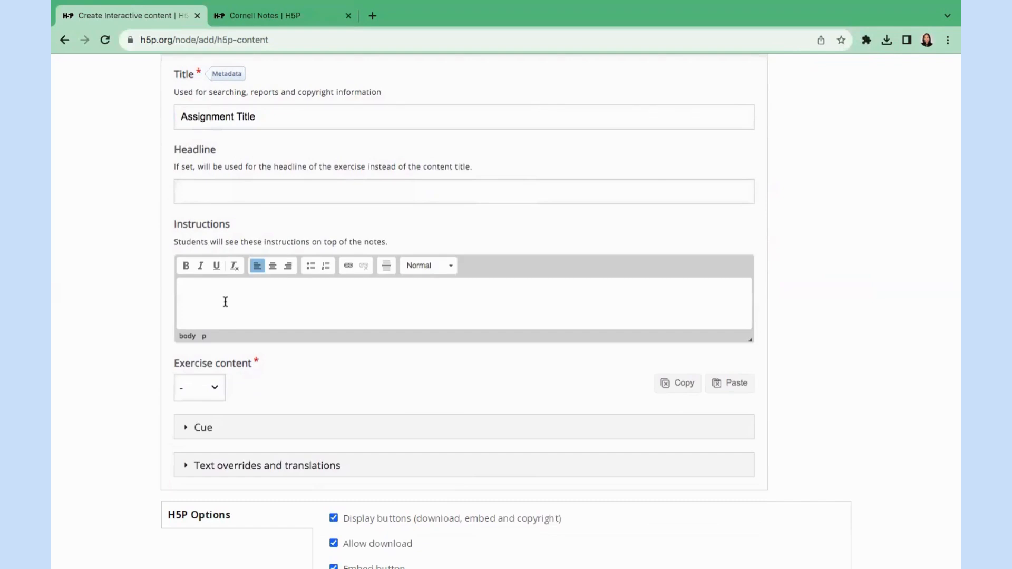
Change the exercise content type to Video and confirm the switch.
left_click(219, 390)
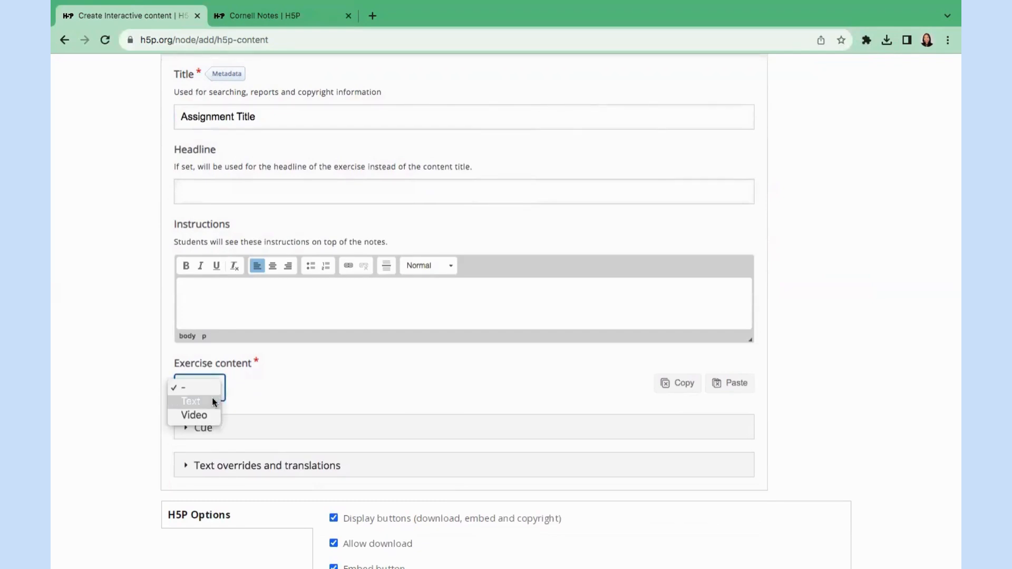
left_click(206, 401)
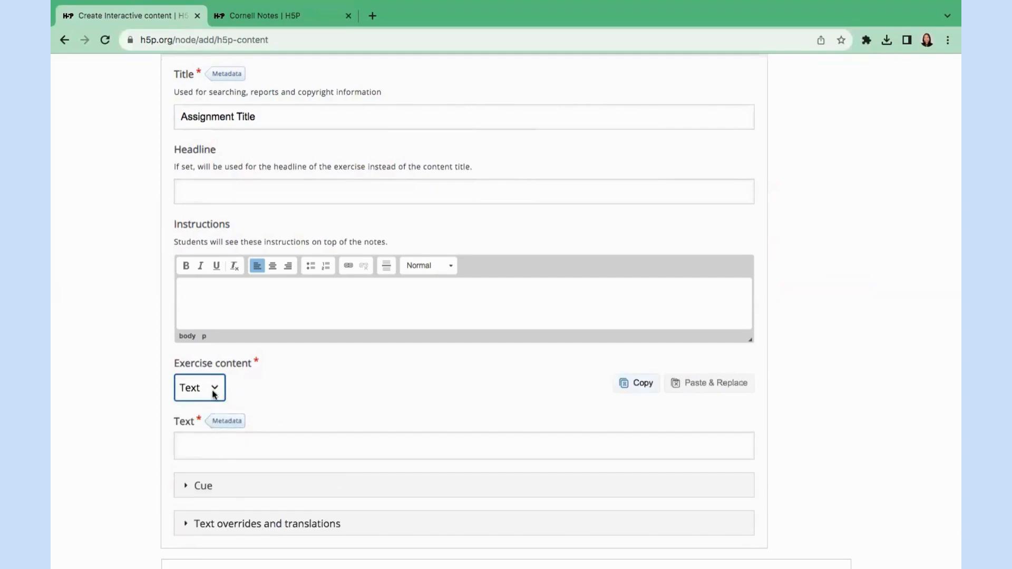
left_click(214, 394)
left_click(205, 403)
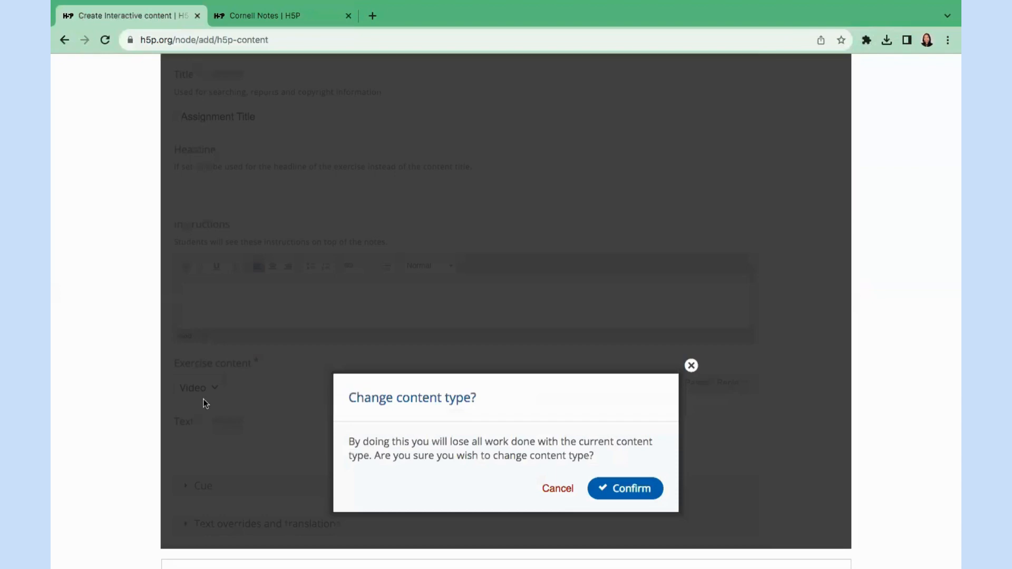
left_click(630, 488)
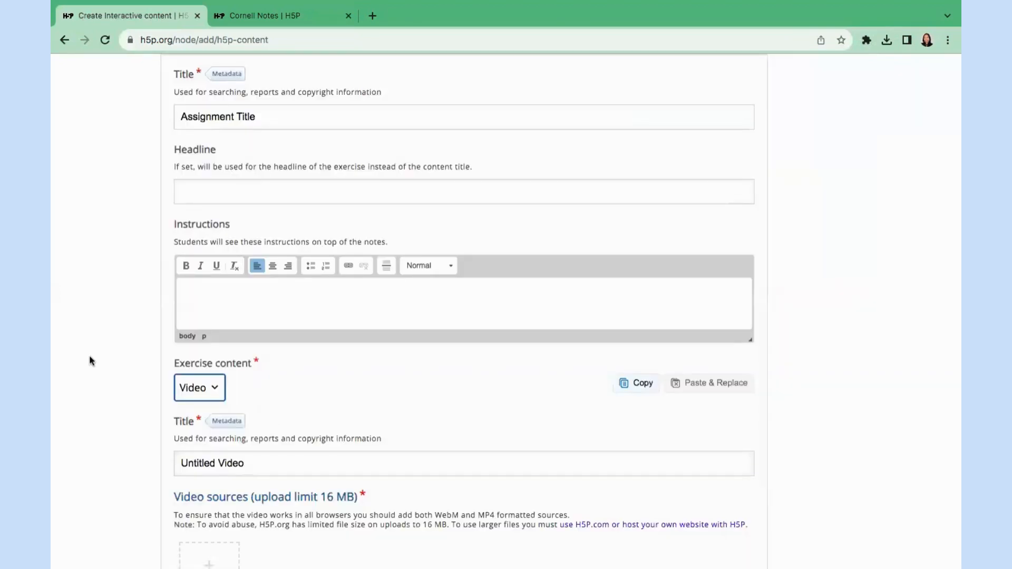
Rename the video 'Video Assignment 1' and begin adding its video source.
scroll(125, 394, "down", 4)
triple_click(236, 272)
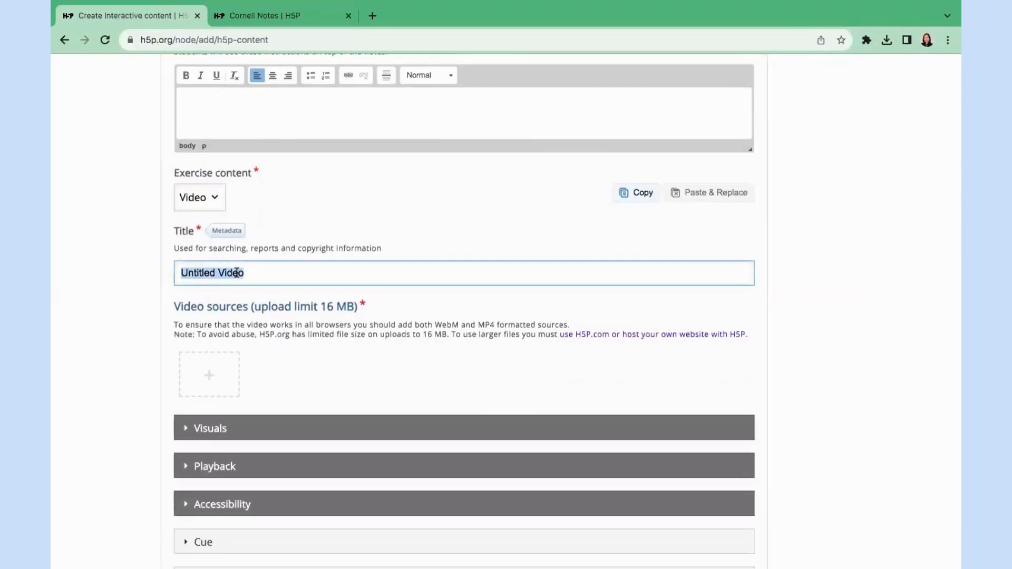
type("Vide")
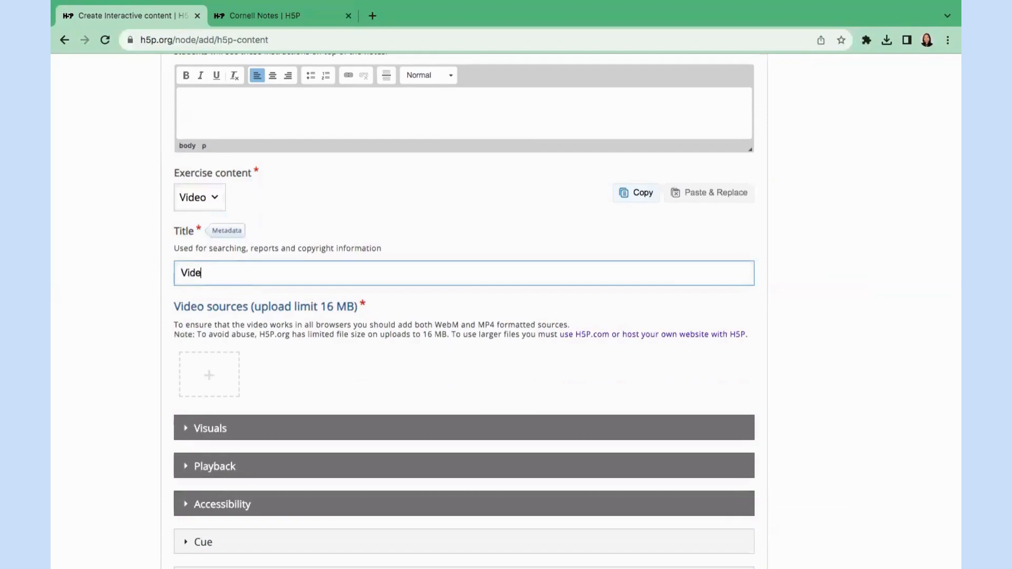
type("o Assignment 1")
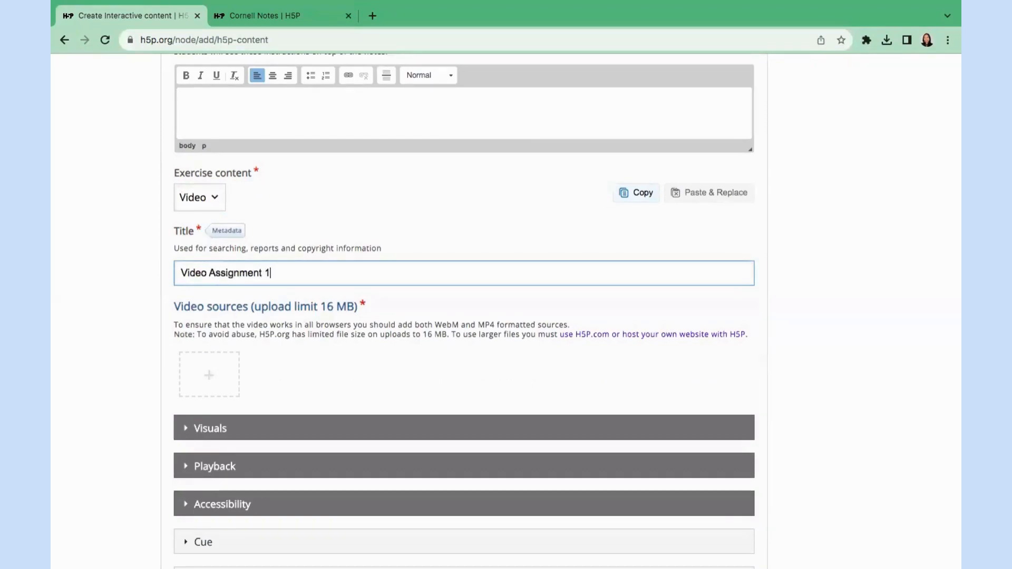
left_click(211, 379)
Paste the YouTube video link and insert it as the exercise's video source.
scroll(259, 353, "down", 3)
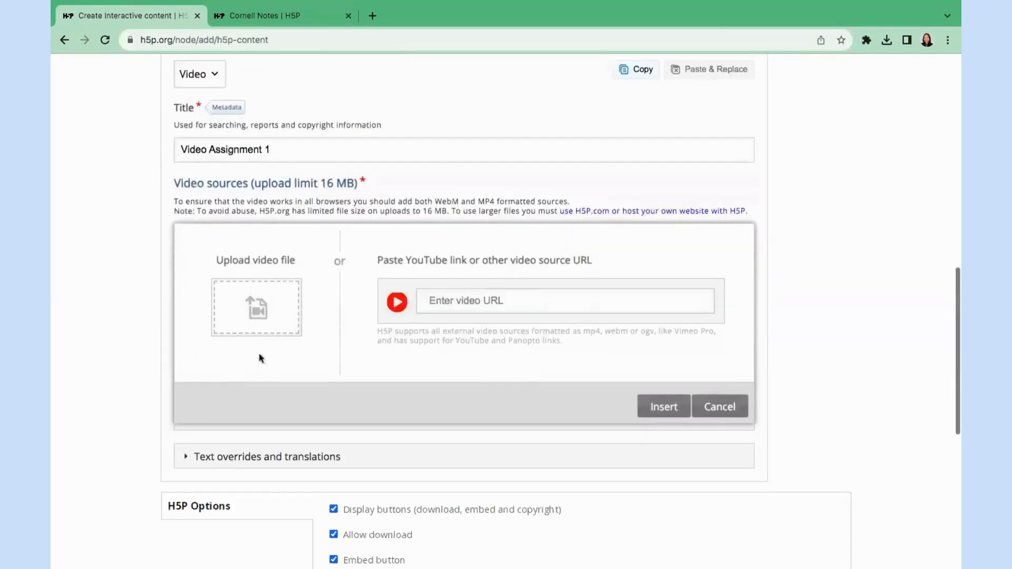
left_click(498, 300)
type("https://youtu.be/sVMH0OOWE80?si=m-HIAdX5vIP-fDJV")
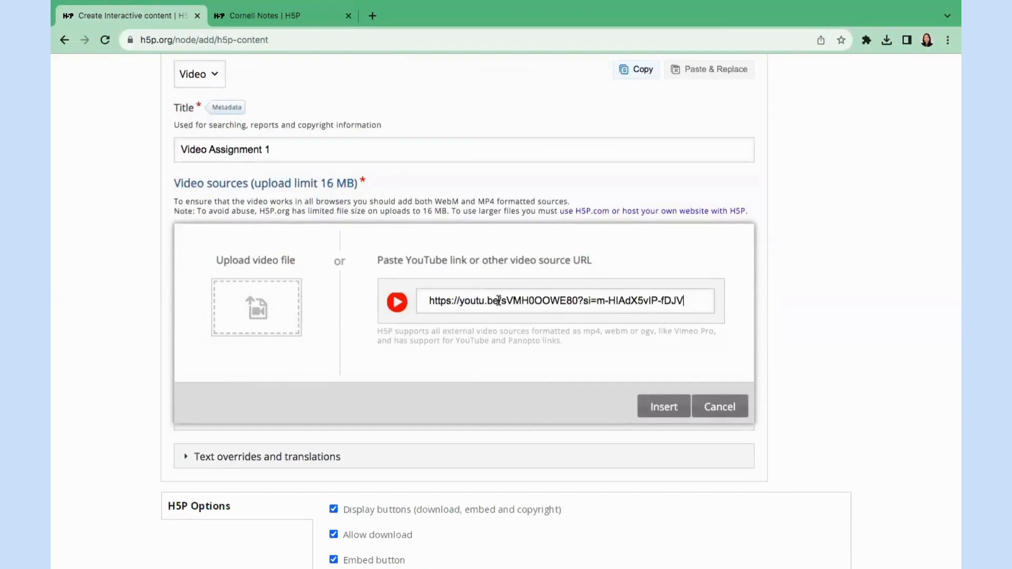
left_click(658, 409)
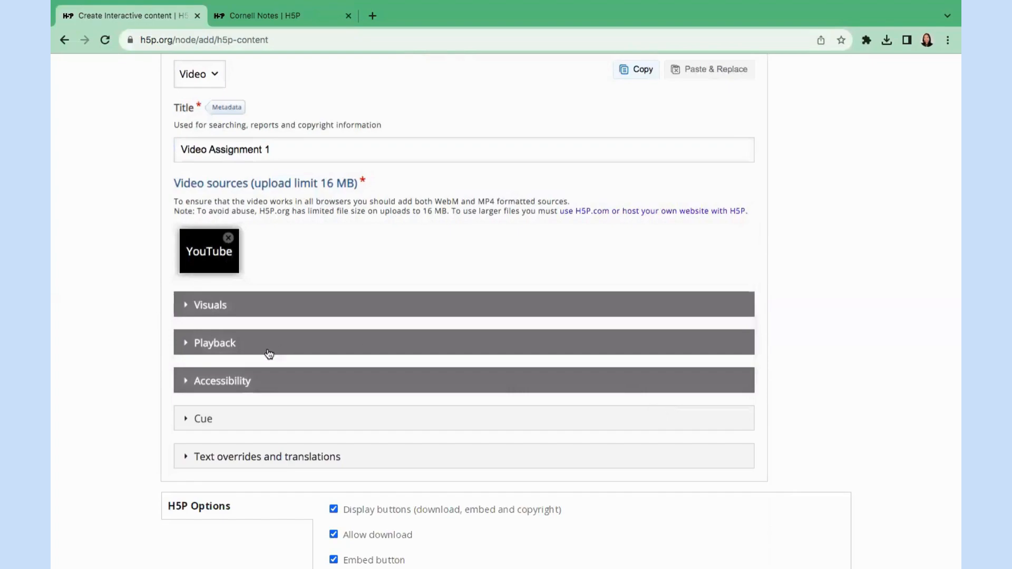
Check the Visuals, Playback and Accessibility options, then save the Cornell Notes item.
scroll(267, 351, "down", 2)
left_click(186, 209)
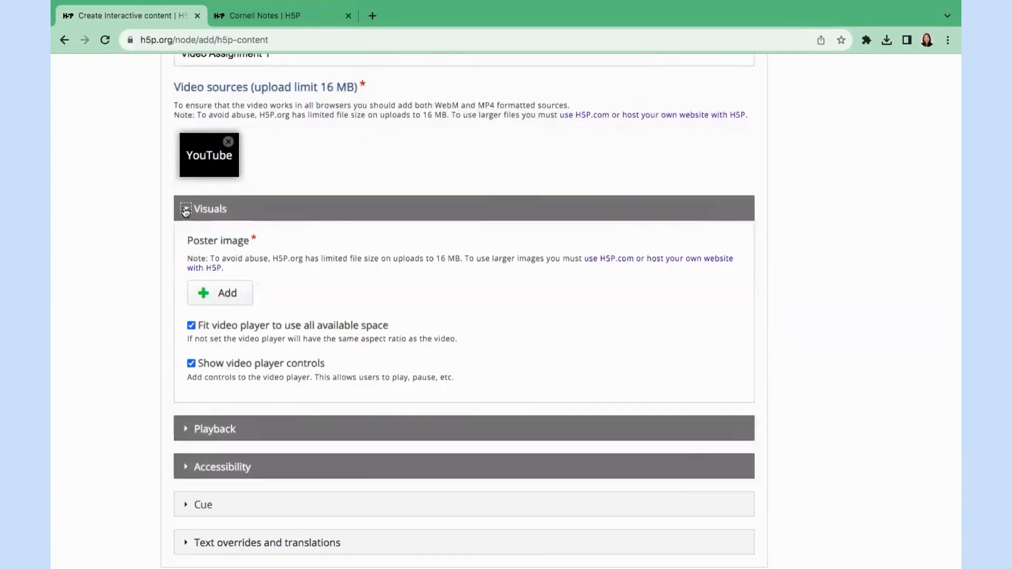
left_click(185, 210)
left_click(185, 249)
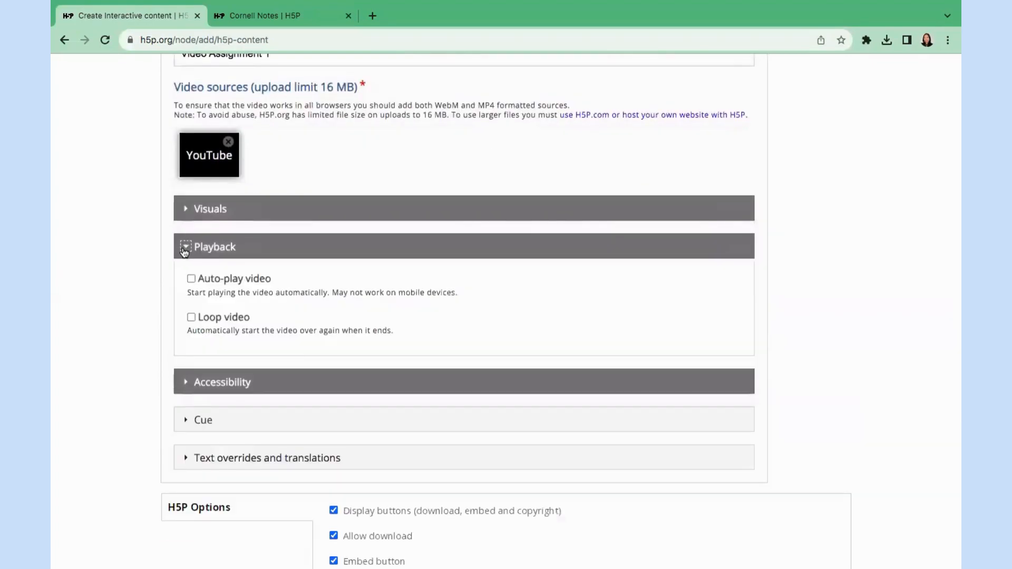
left_click(185, 249)
left_click(185, 285)
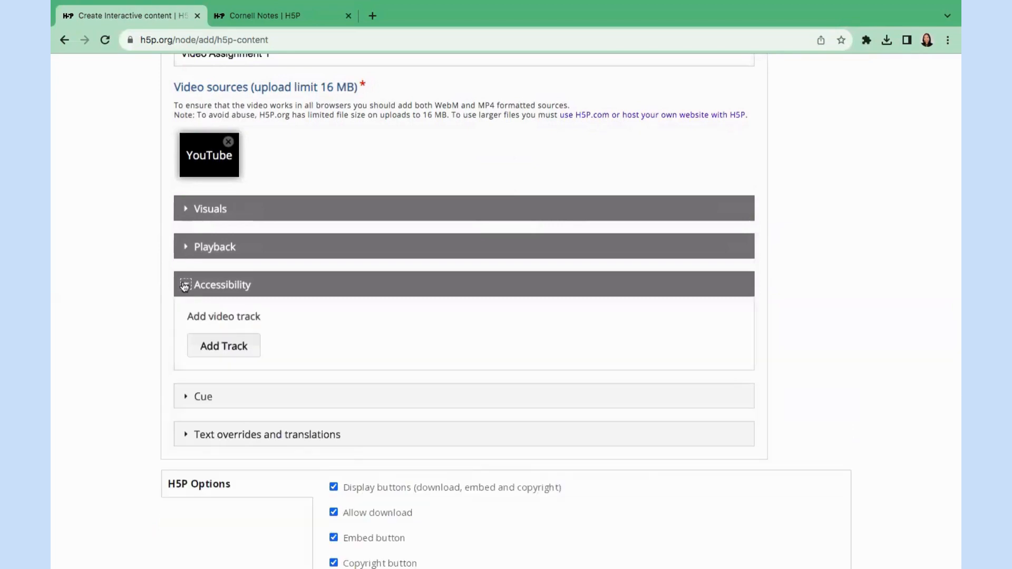
left_click(185, 286)
scroll(182, 289, "down", 3)
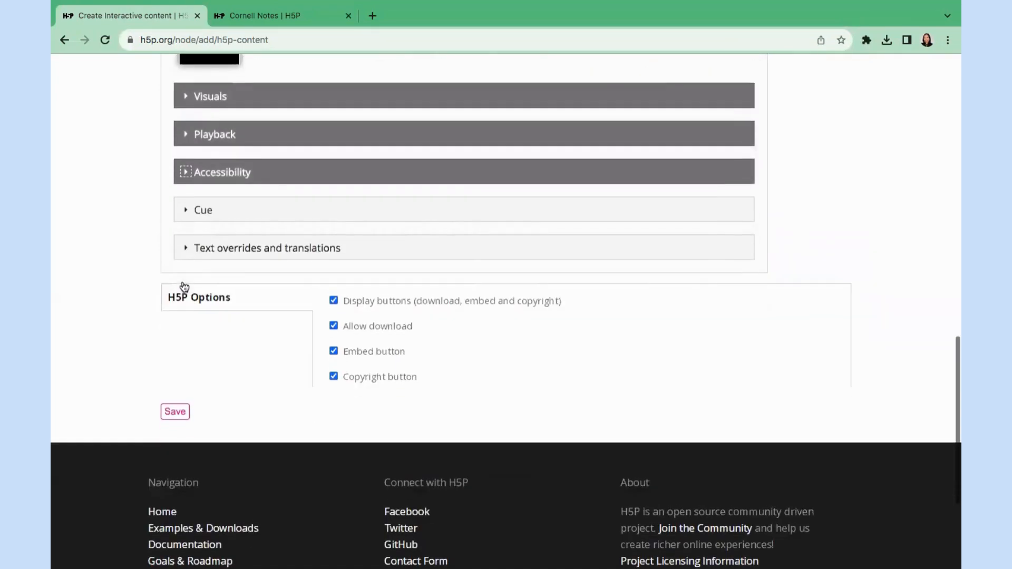
left_click(175, 409)
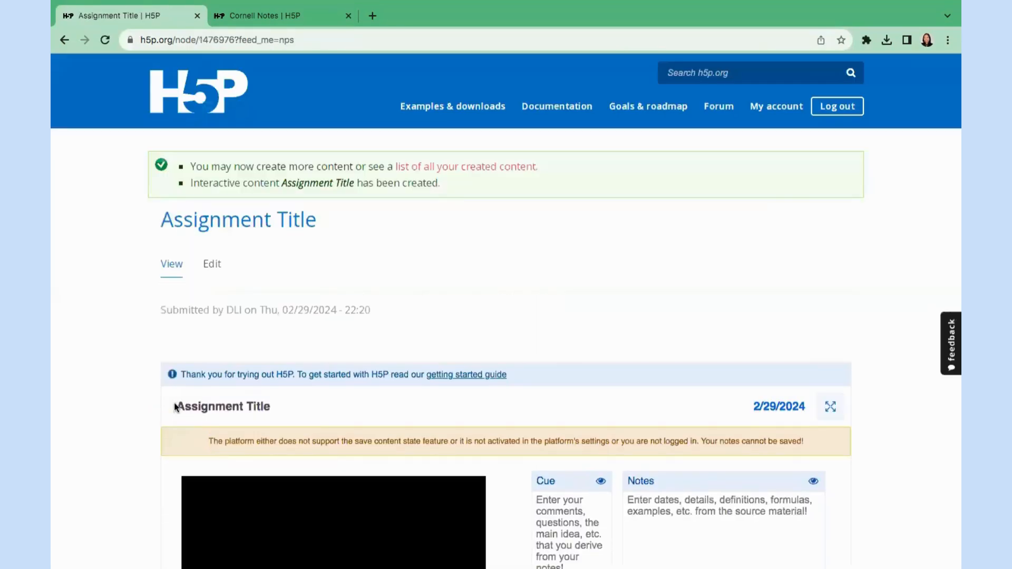
Write Notes prompts '- Interesting . . .', '- This means . . .' and '- I like this because . . .'.
scroll(125, 413, "down", 5)
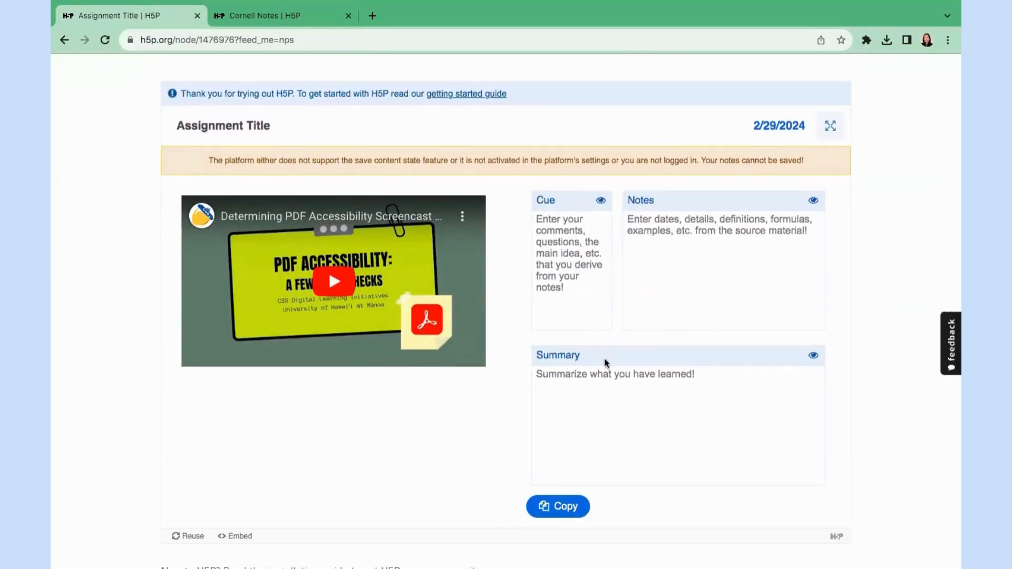
left_click(702, 296)
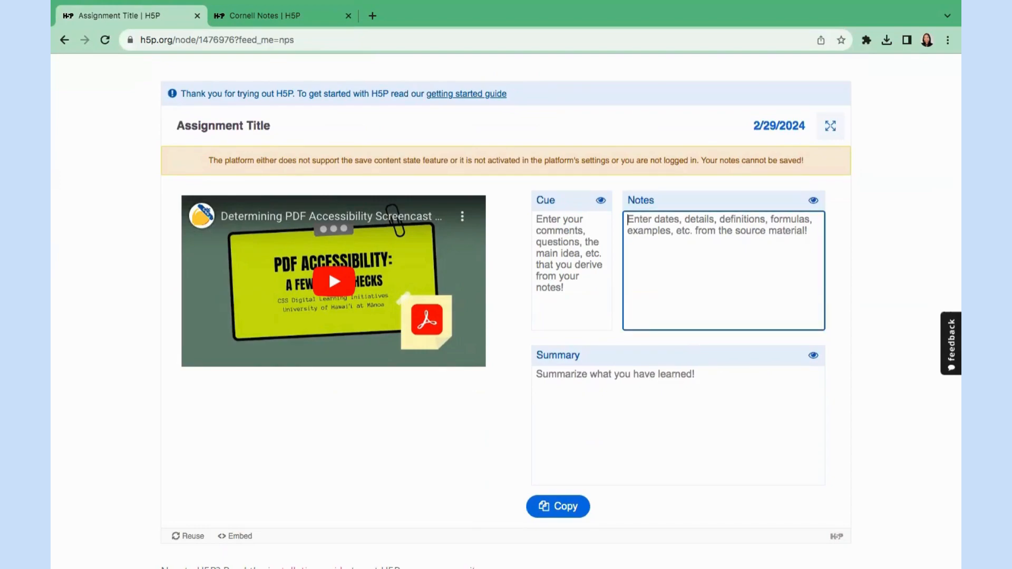
type("- Interesting")
key("Return")
type("- ")
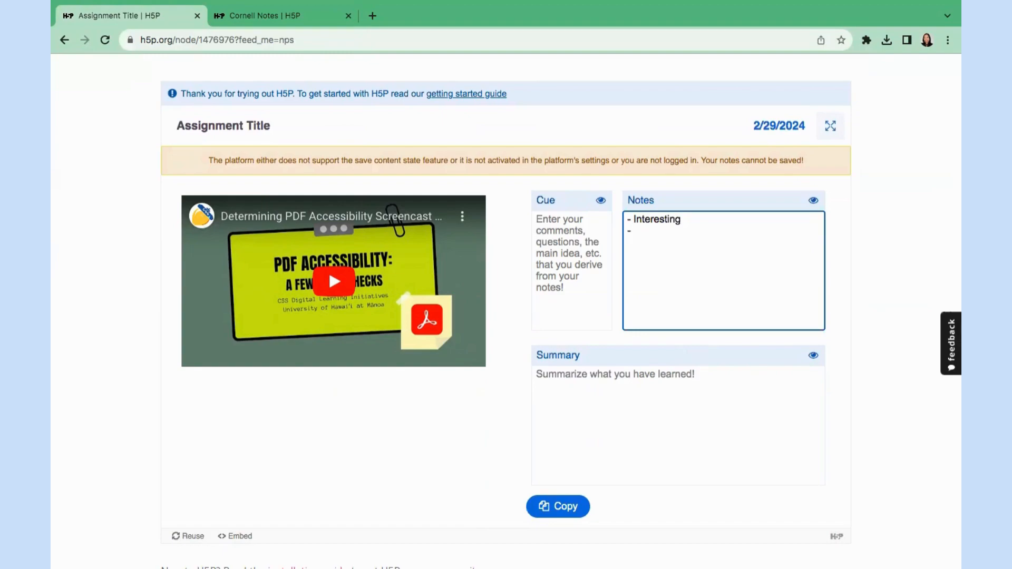
type("This means . . .")
key("Return")
type("- I like this because . . .")
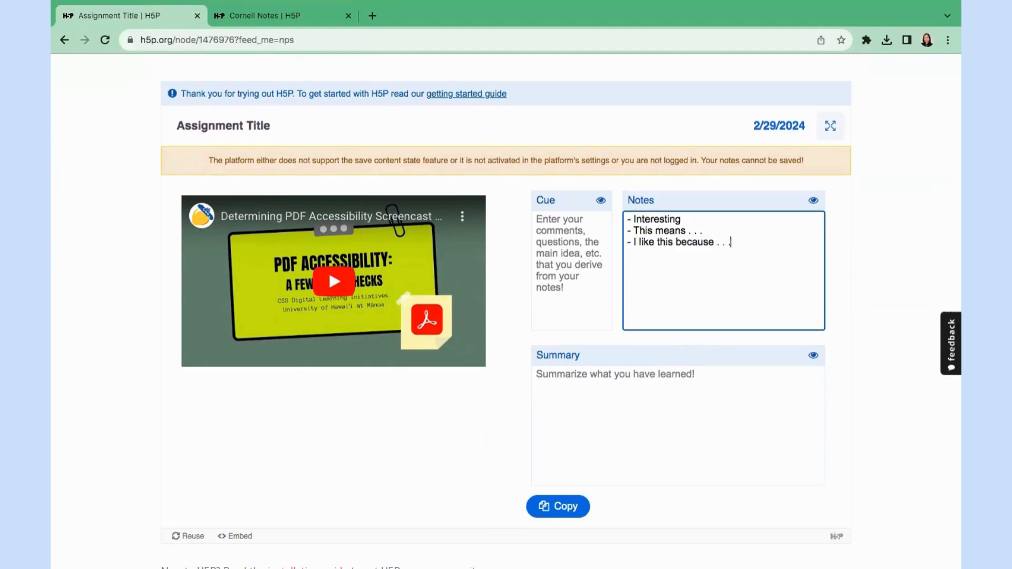
left_click(699, 219)
type(". . .")
Add Cue lines '- Introduction', '- How to ____' and '- Reasons Why _____'.
left_click(574, 243)
type("-")
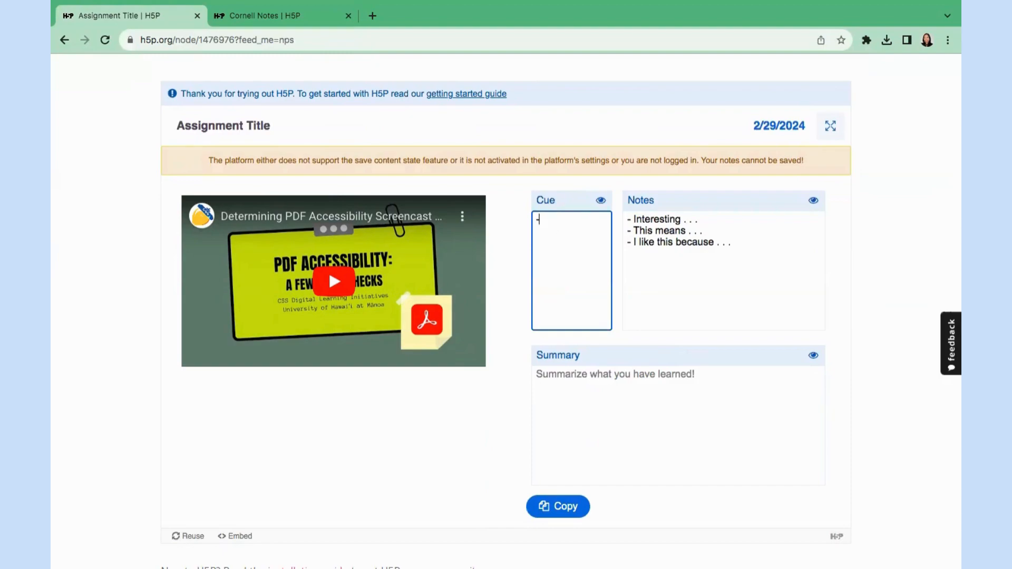
type(" Introduction")
key("Return")
type("- How t")
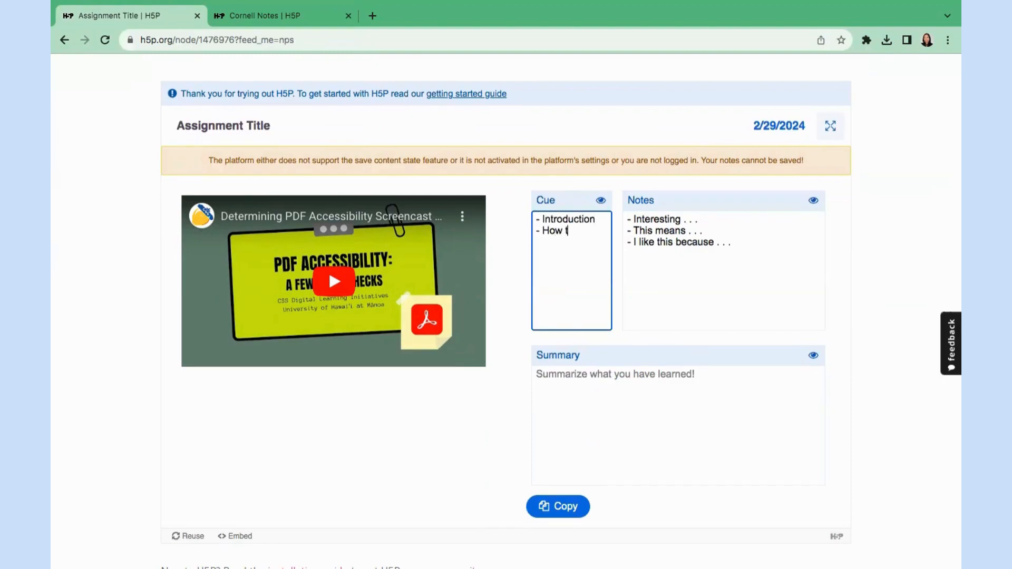
type("o ____")
key("Return")
type("- Reasons Why _____")
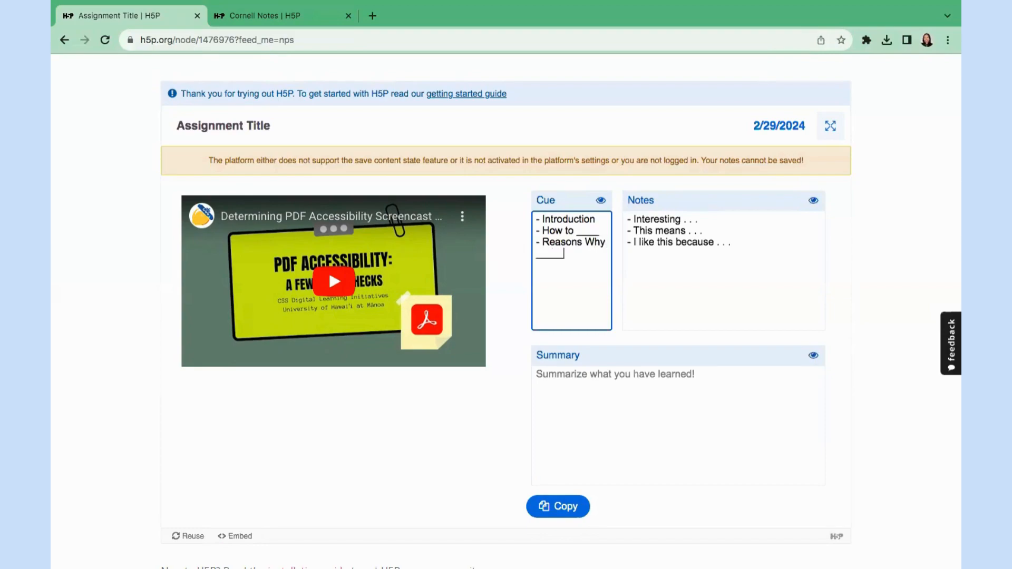
Start the summary with 'Today I learned . . .'.
left_click(592, 384)
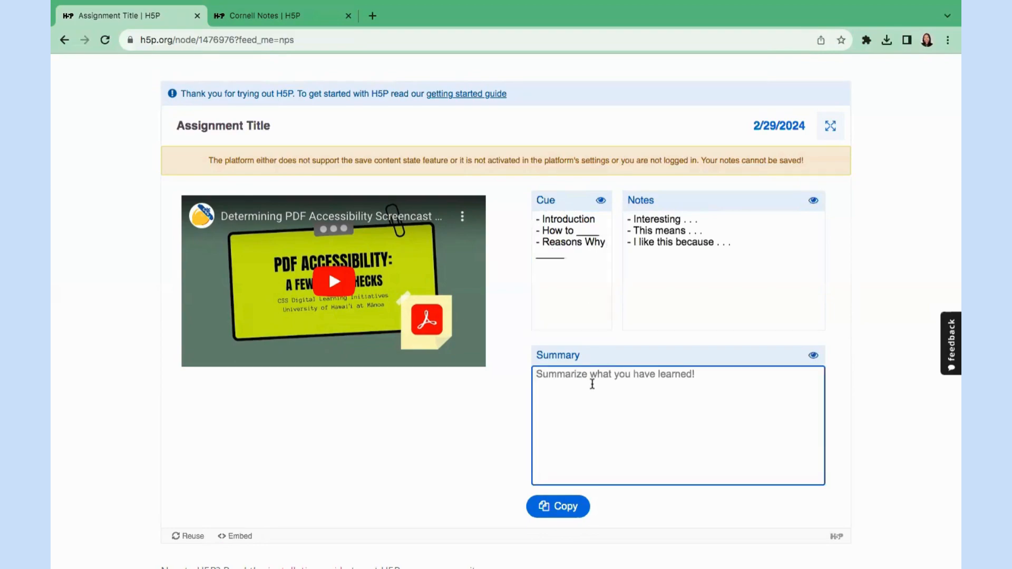
type("TOday")
key("BackSpace")
key("BackSpace")
key("BackSpace")
key("BackSpace")
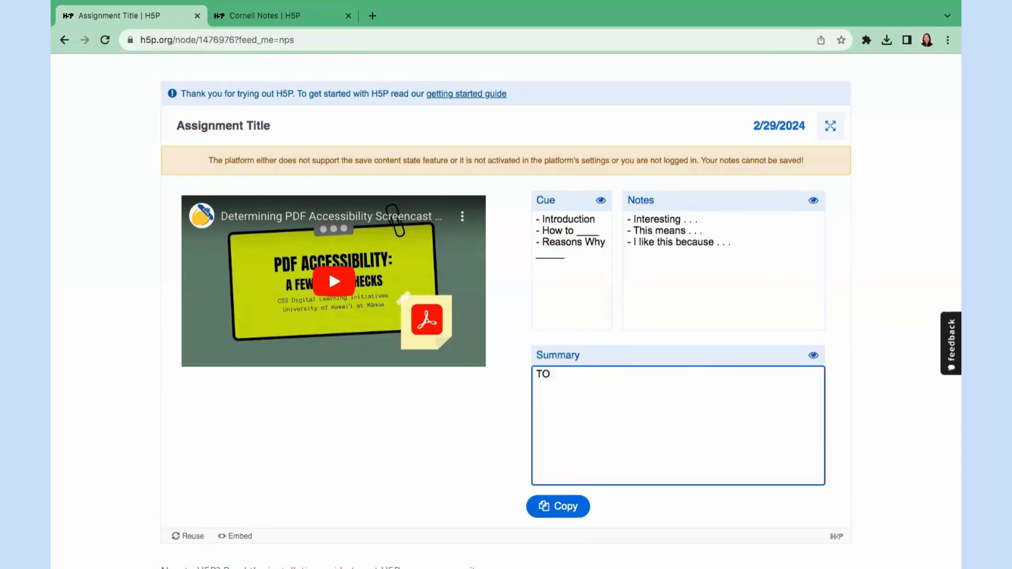
type("oday I learned . . . .")
scroll(671, 470, "down", 2)
Scroll back up the H5P Cornell Notes page.
scroll(672, 472, "up", 2)
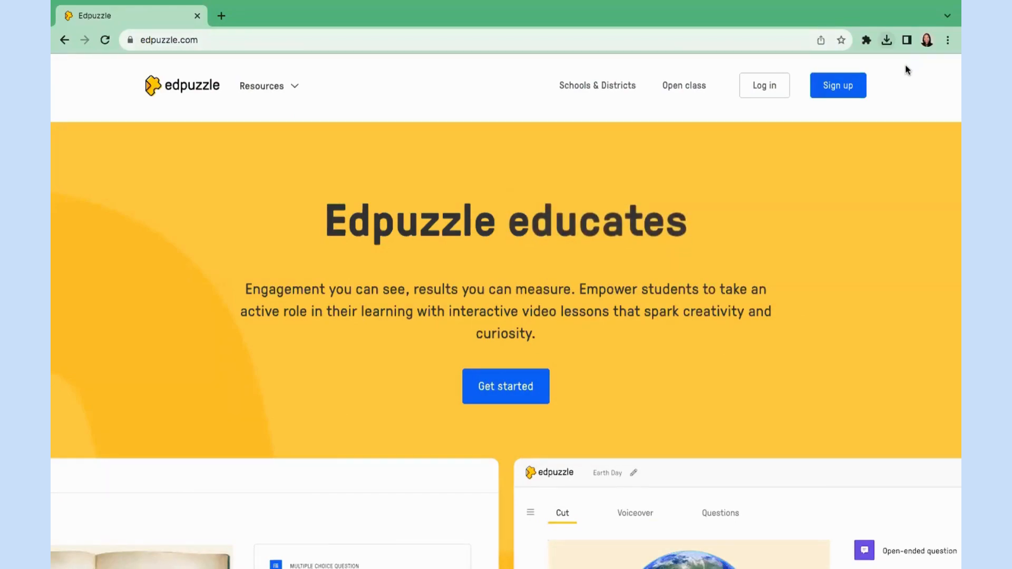
Sign up as an Edpuzzle teacher with a Google account, accept the terms and create the account.
left_click(838, 85)
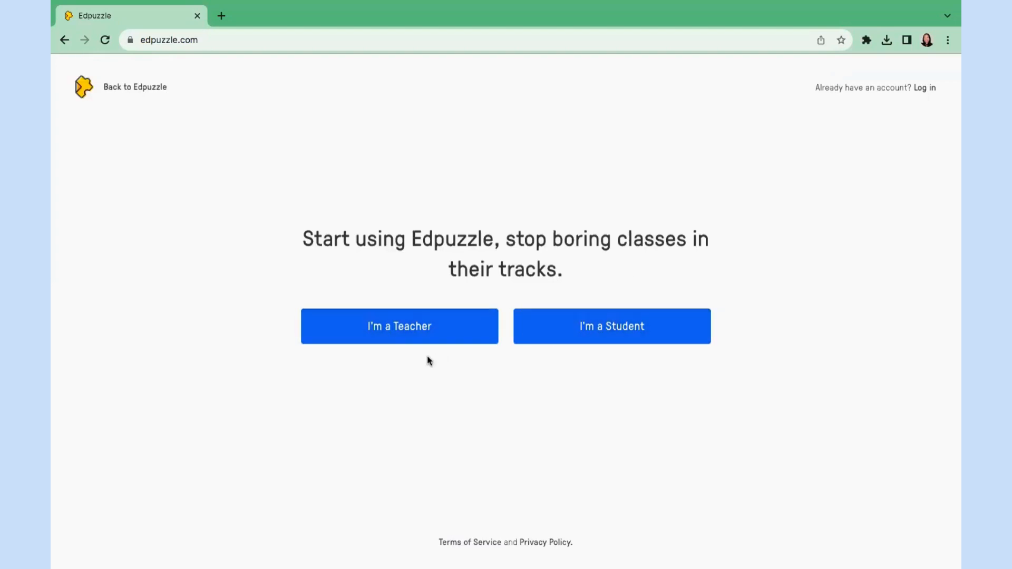
left_click(407, 329)
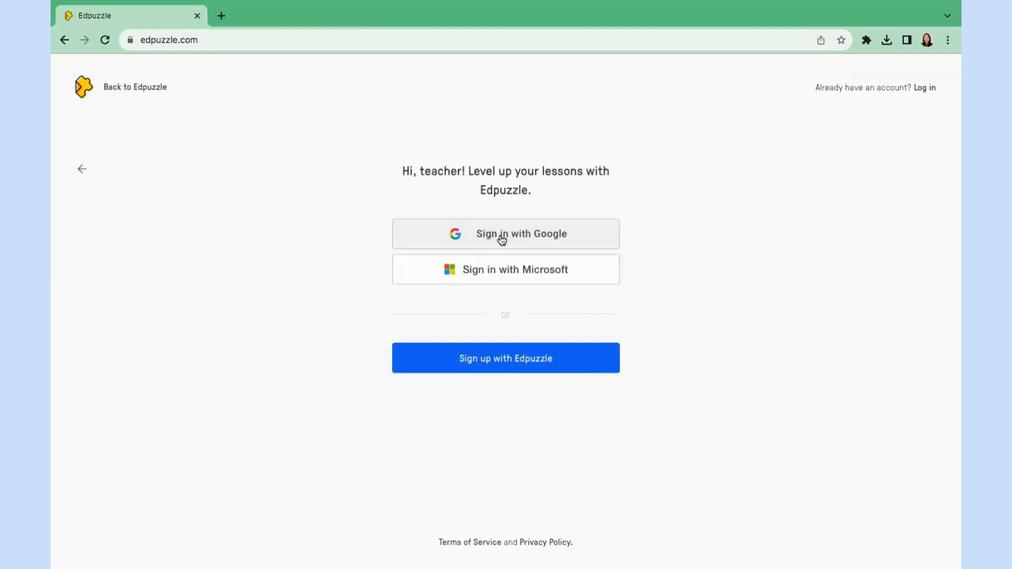
left_click(501, 238)
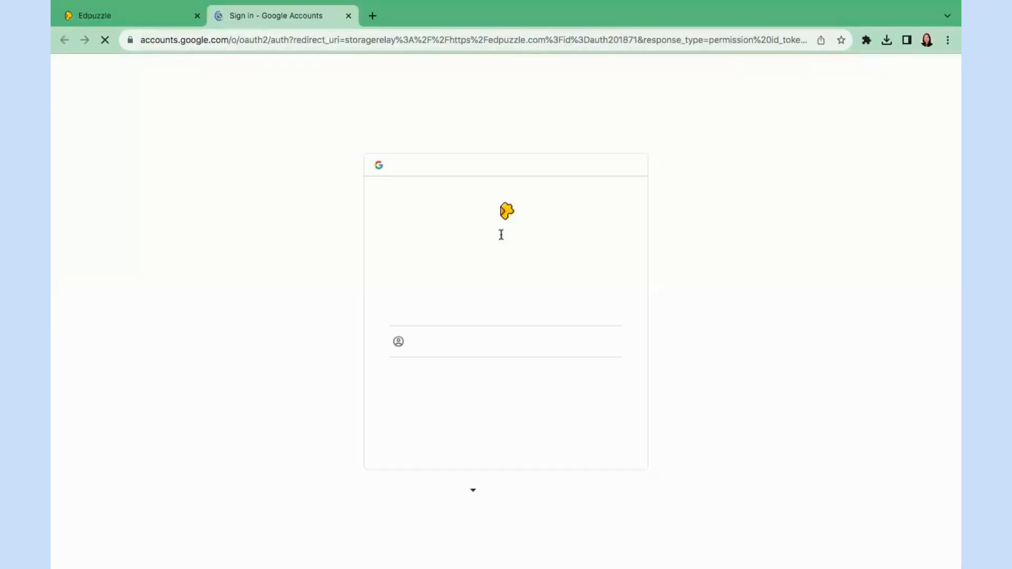
left_click(459, 319)
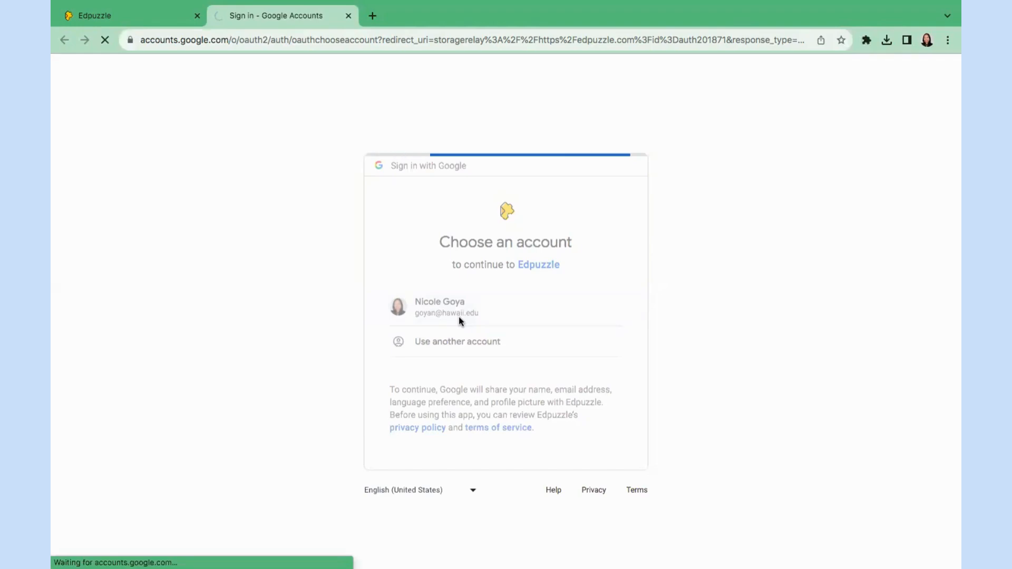
left_click(564, 394)
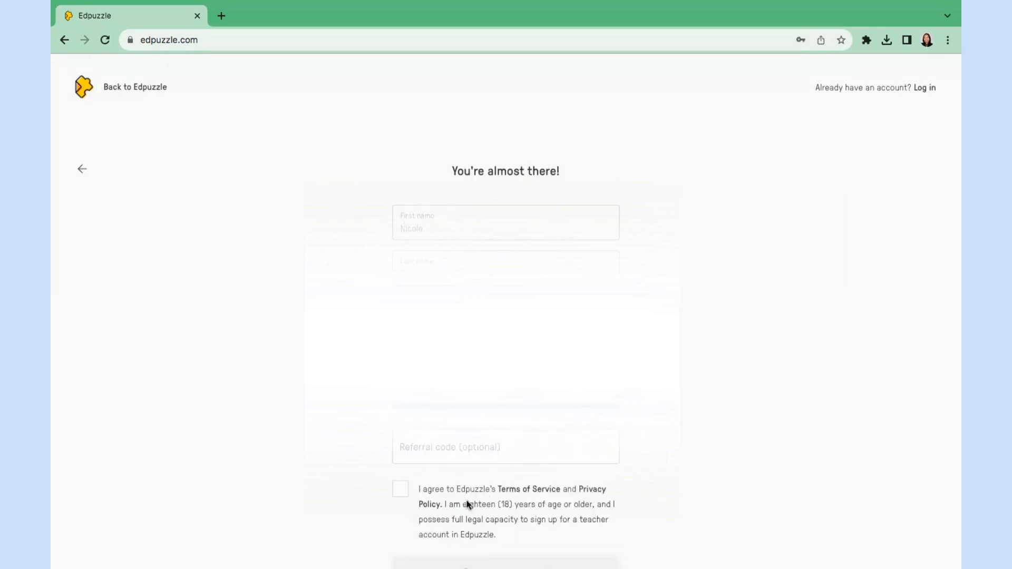
left_click(401, 490)
scroll(401, 490, "down", 3)
left_click(452, 499)
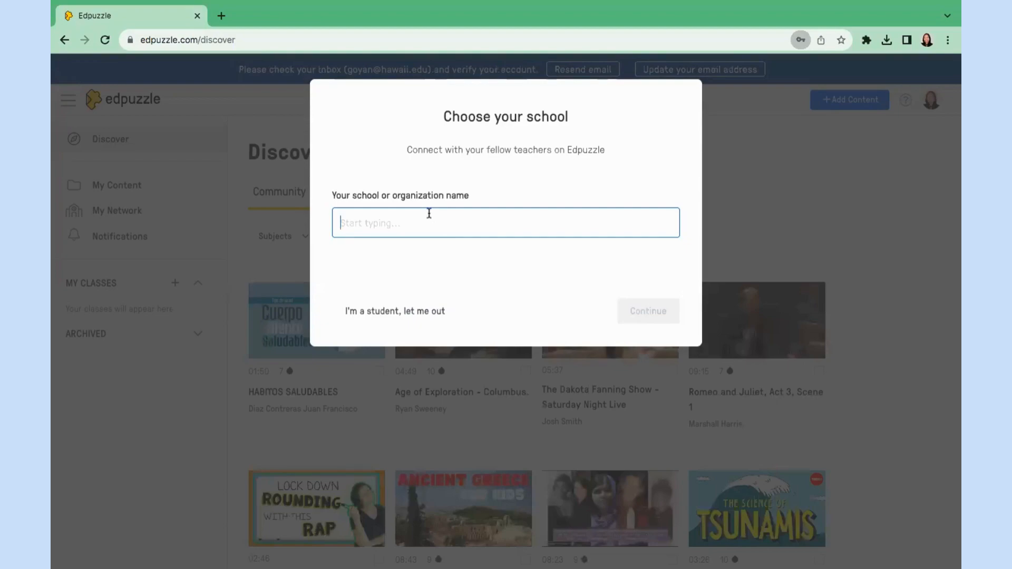
Choose University of Hawaii at Manoa as the school.
type("manoa")
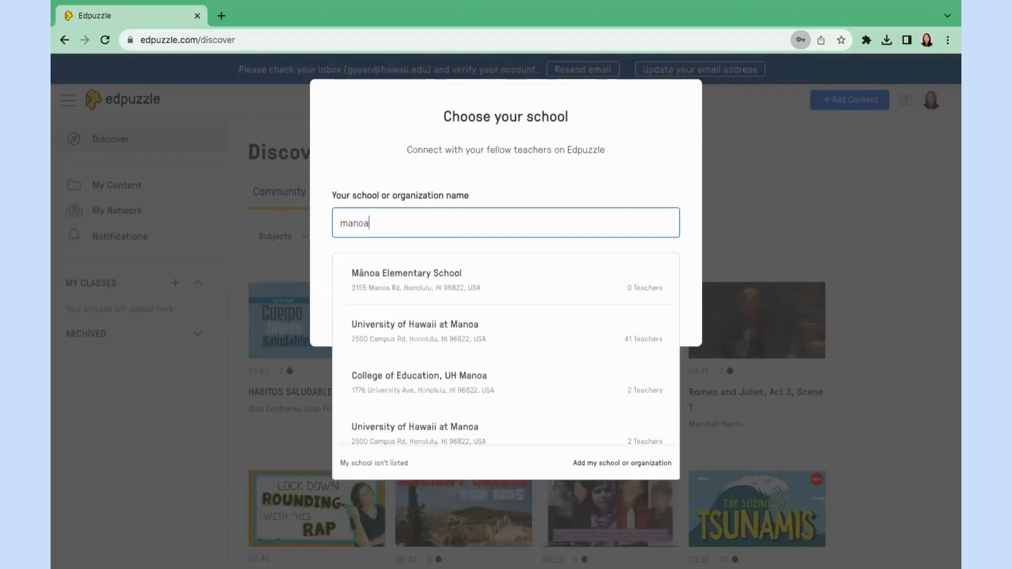
left_click(472, 331)
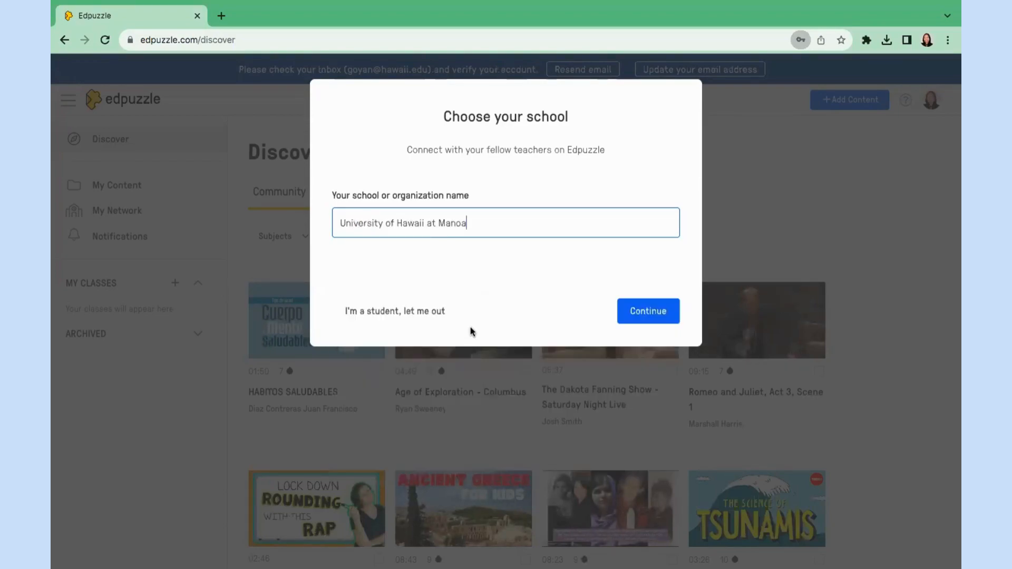
left_click(639, 311)
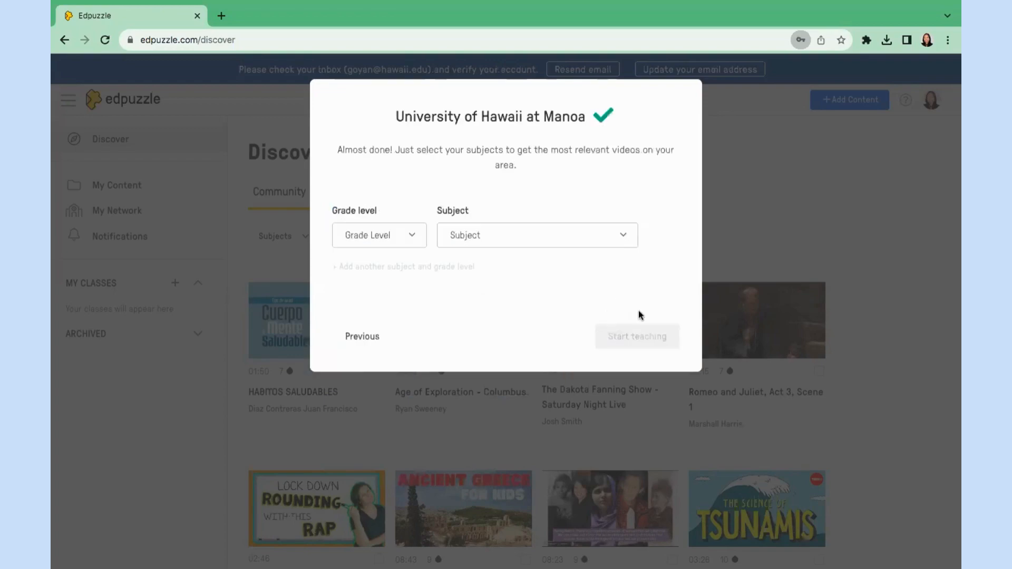
Set the grade level to Higher education / College.
left_click(402, 241)
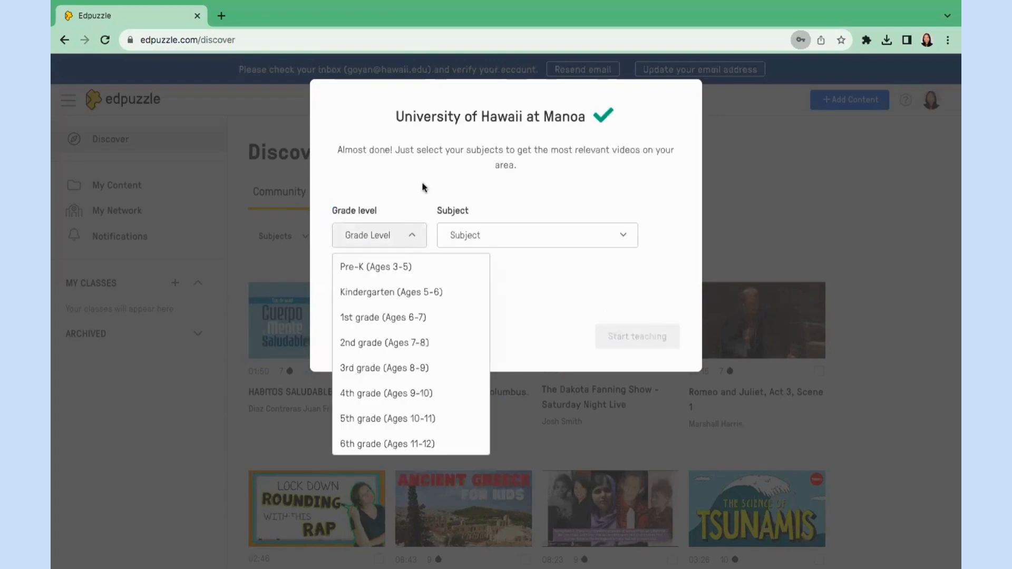
left_click(421, 181)
left_click(402, 249)
scroll(398, 306, "down", 3)
scroll(398, 306, "down", 2)
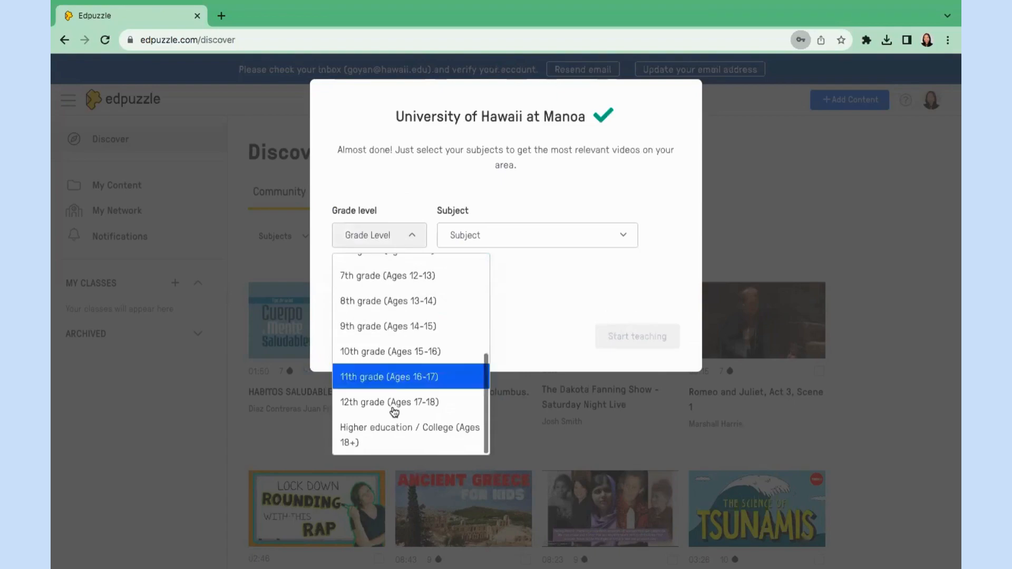
left_click(396, 439)
Set the subject to Language Arts/Literacy and finish setup with Start teaching.
left_click(570, 240)
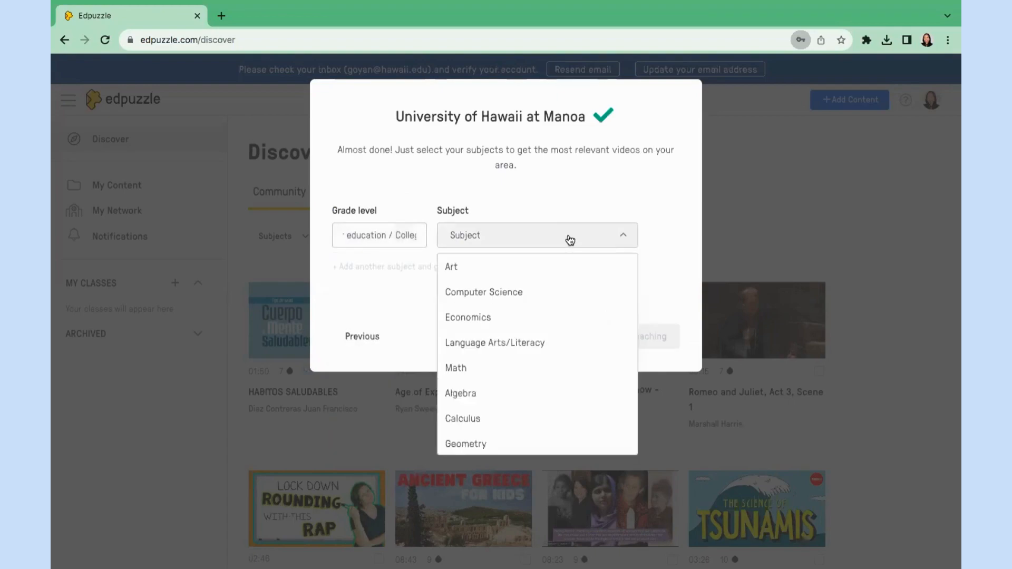
scroll(535, 347, "down", 5)
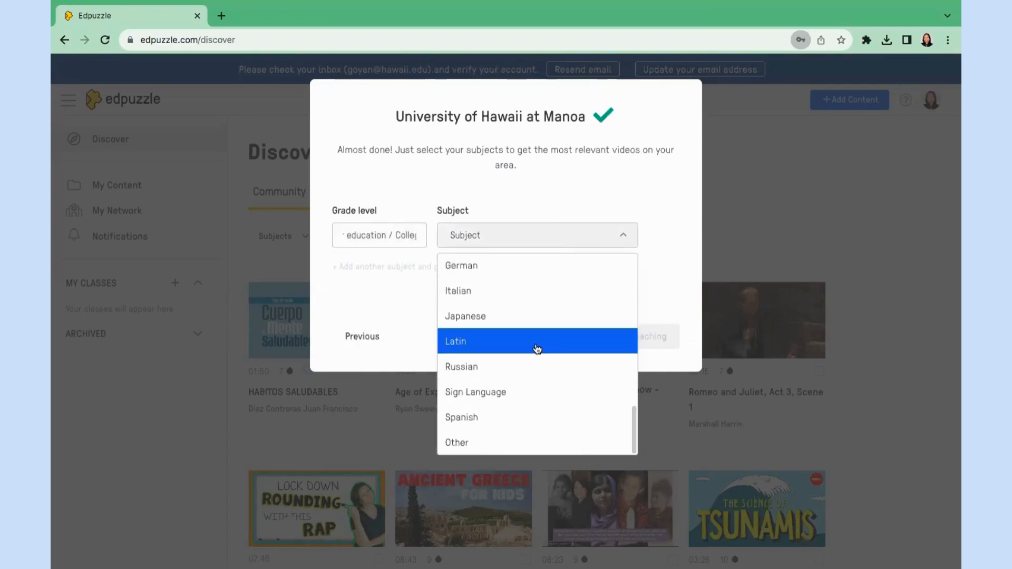
scroll(537, 349, "up", 4)
scroll(537, 349, "up", 5)
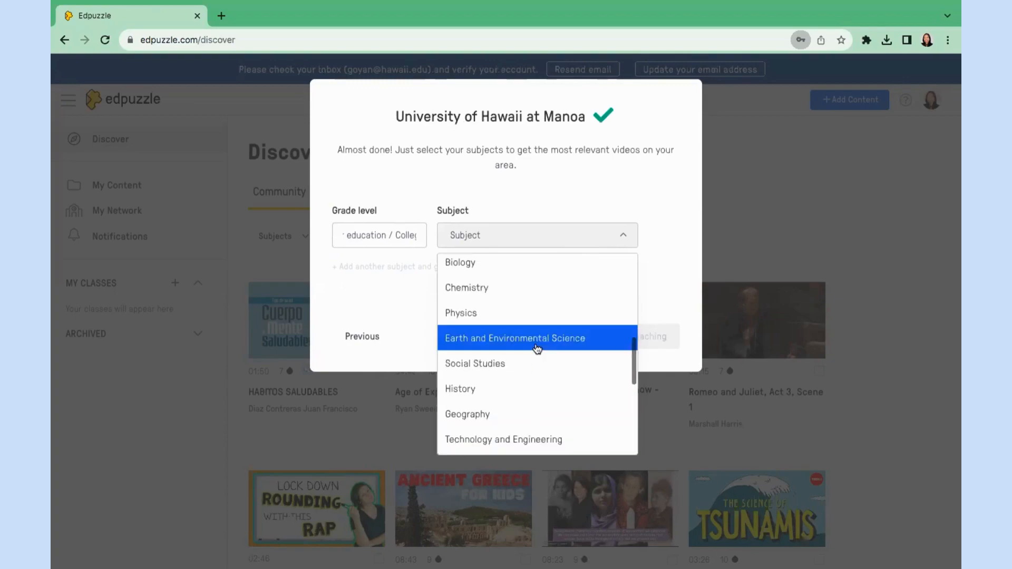
scroll(537, 349, "up", 1)
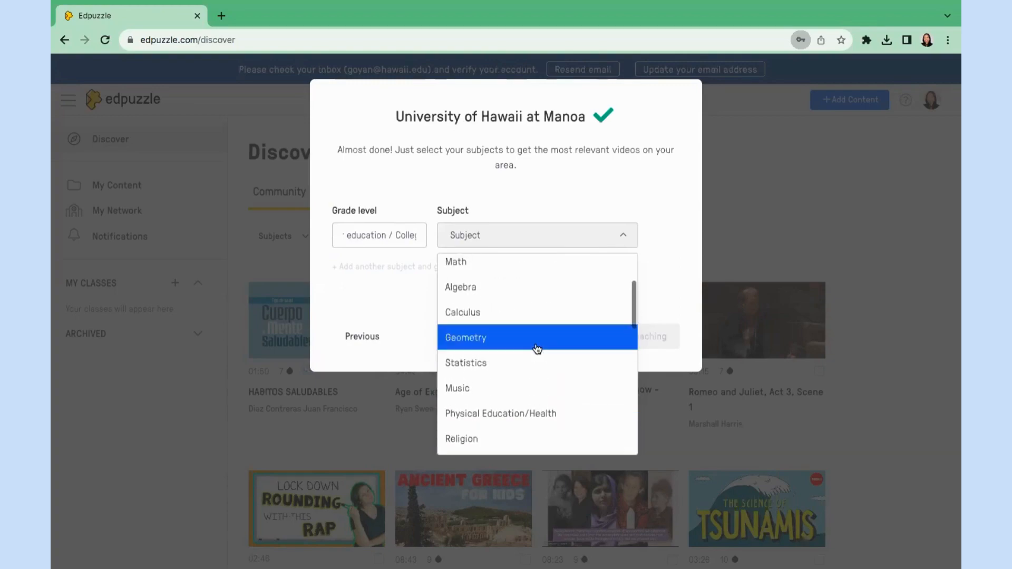
scroll(537, 349, "up", 3)
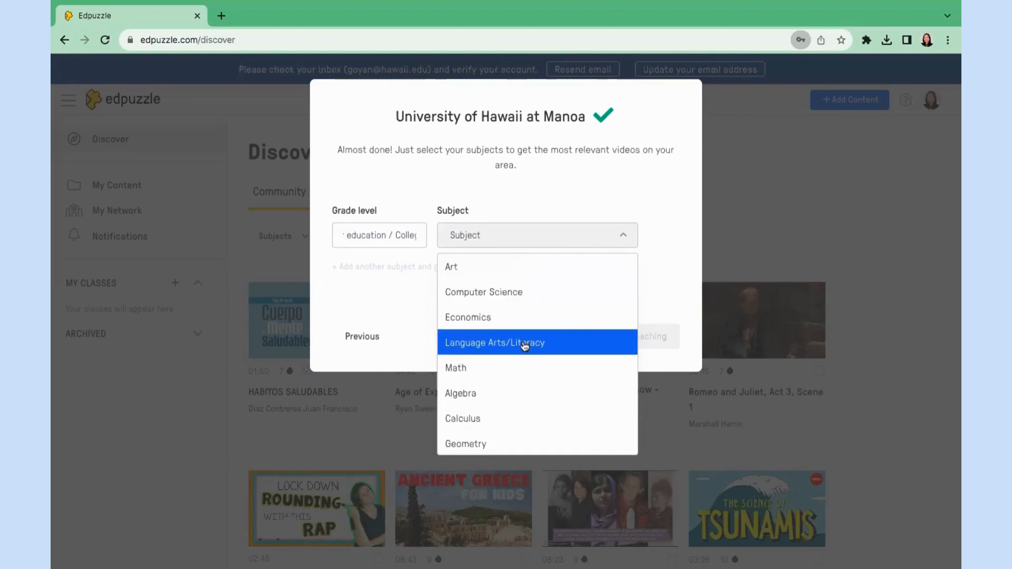
left_click(524, 342)
left_click(622, 340)
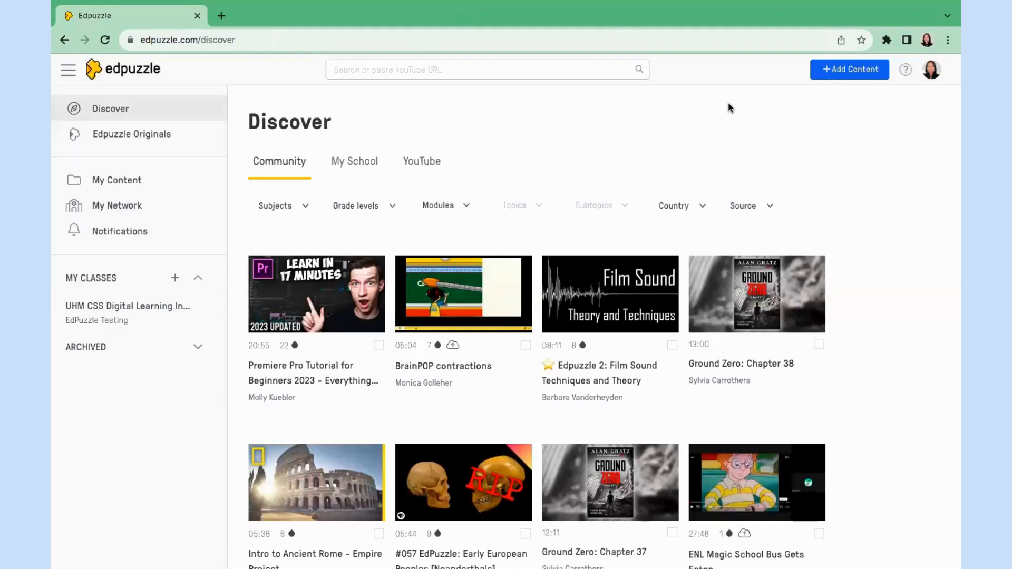
Upload the Determining PDF Accessibility Screencast Video from the computer and find it in My Content.
left_click(138, 182)
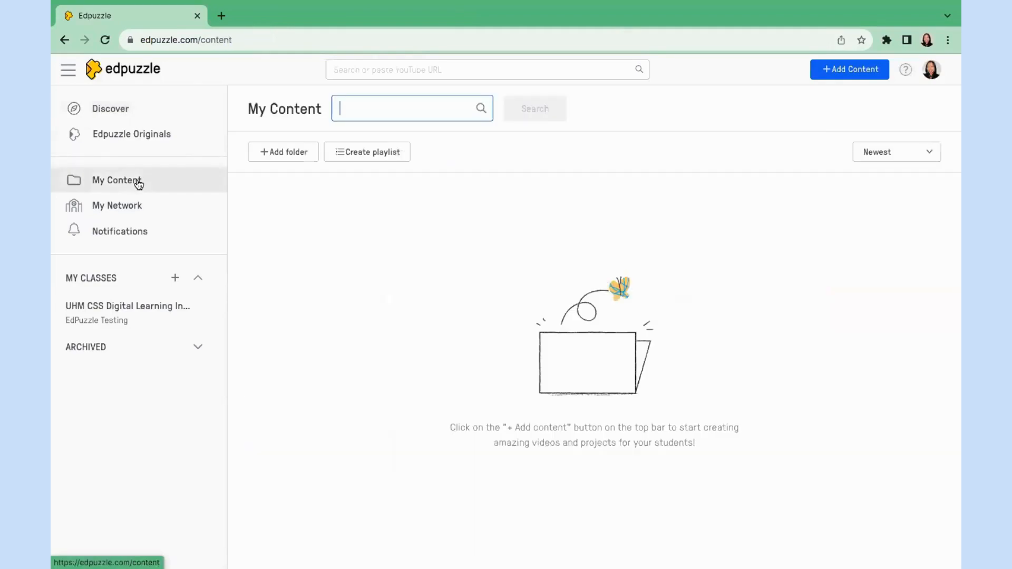
left_click(861, 78)
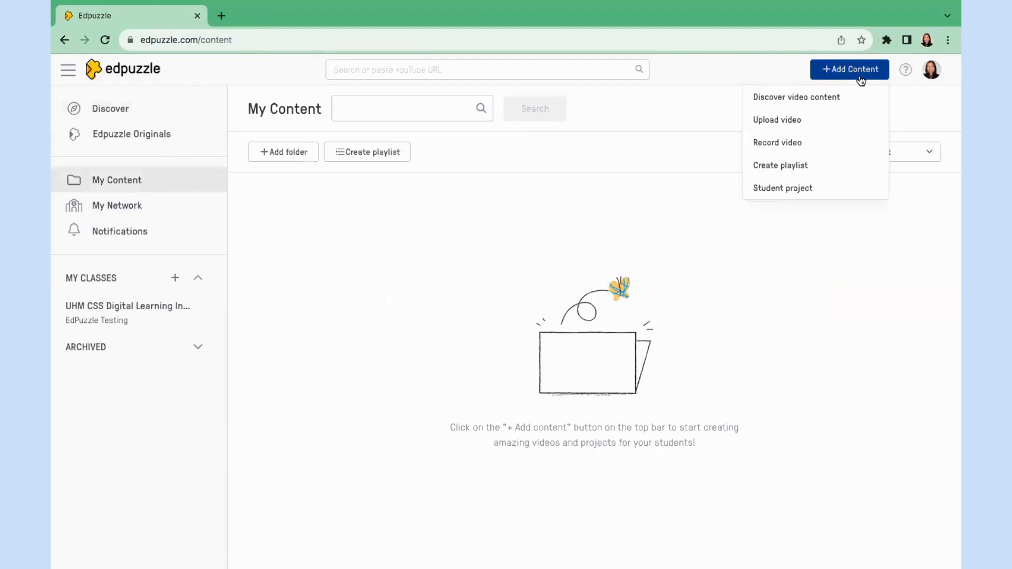
left_click(804, 123)
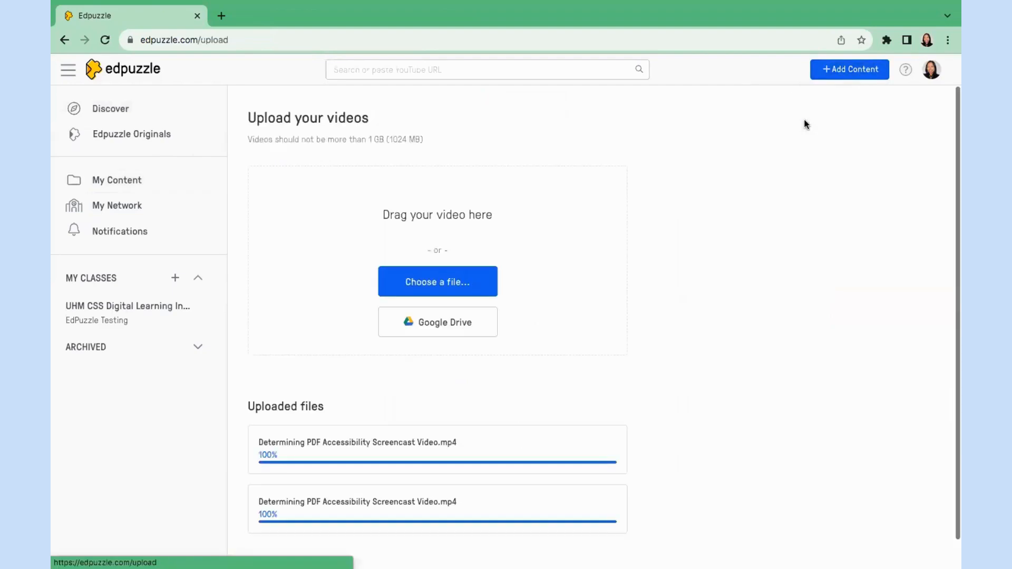
left_click(469, 284)
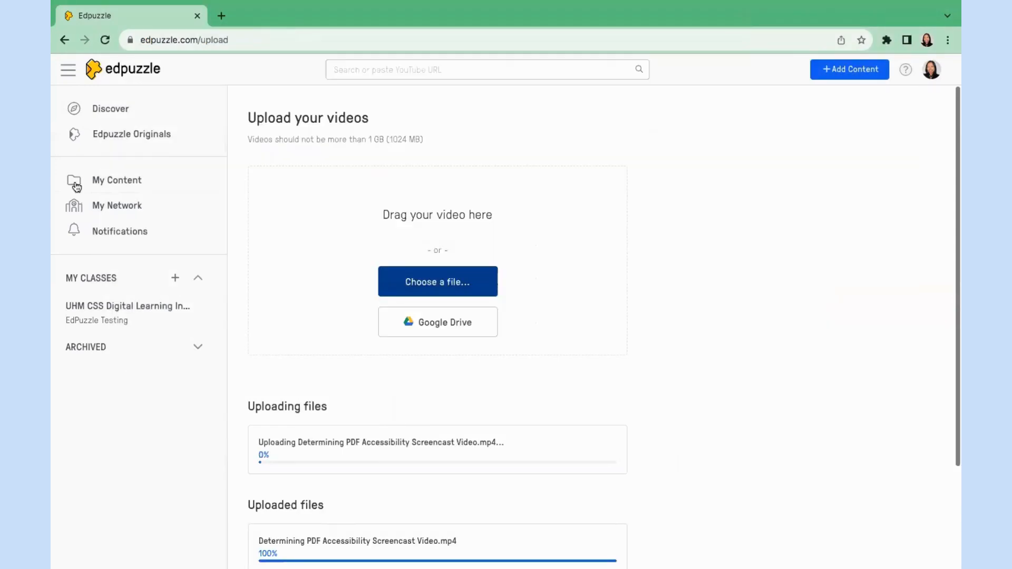
left_click(113, 181)
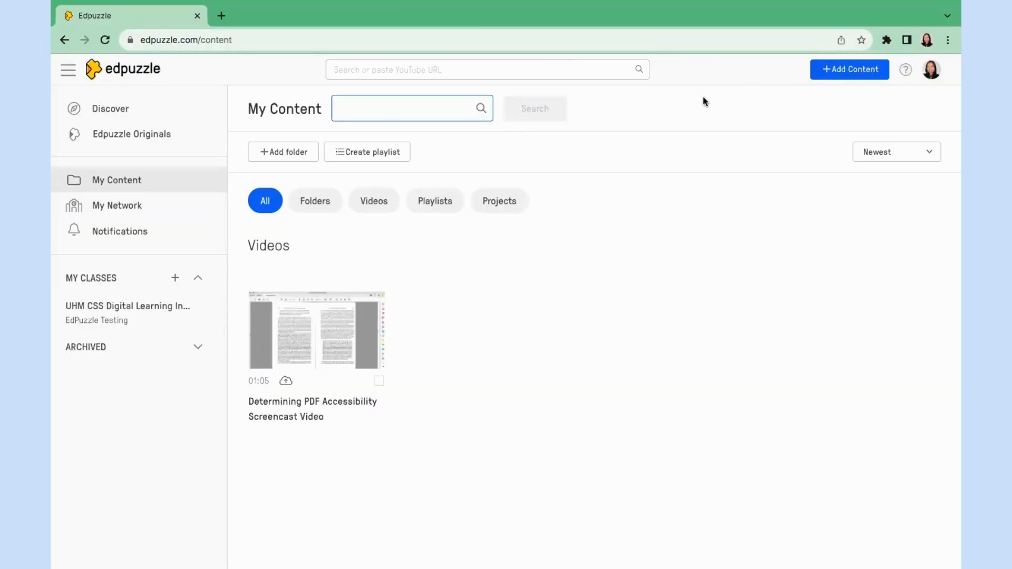
Open the uploaded screencast in the editor, glance at Voiceover, and show the Questions choices.
left_click(304, 339)
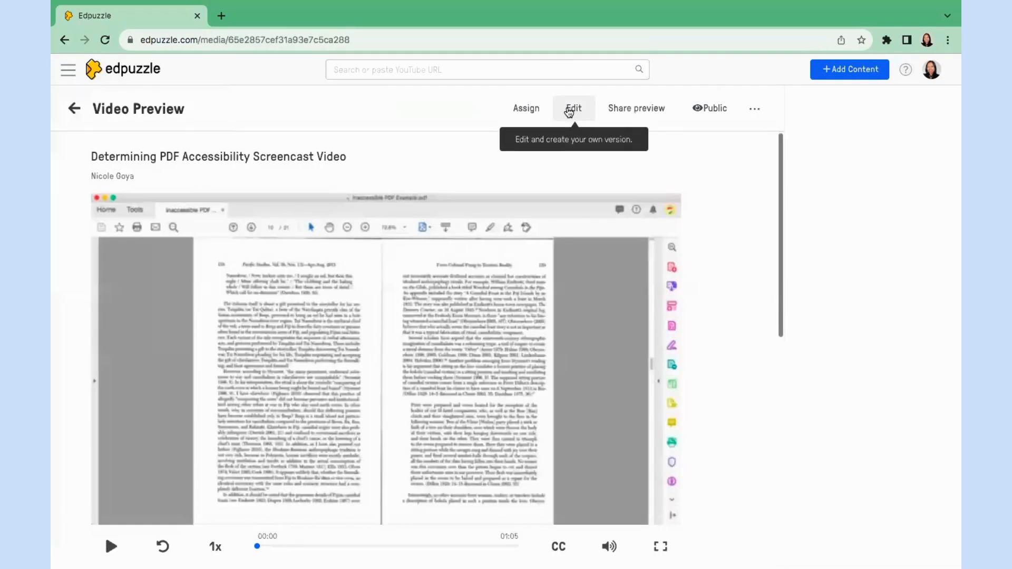
left_click(568, 111)
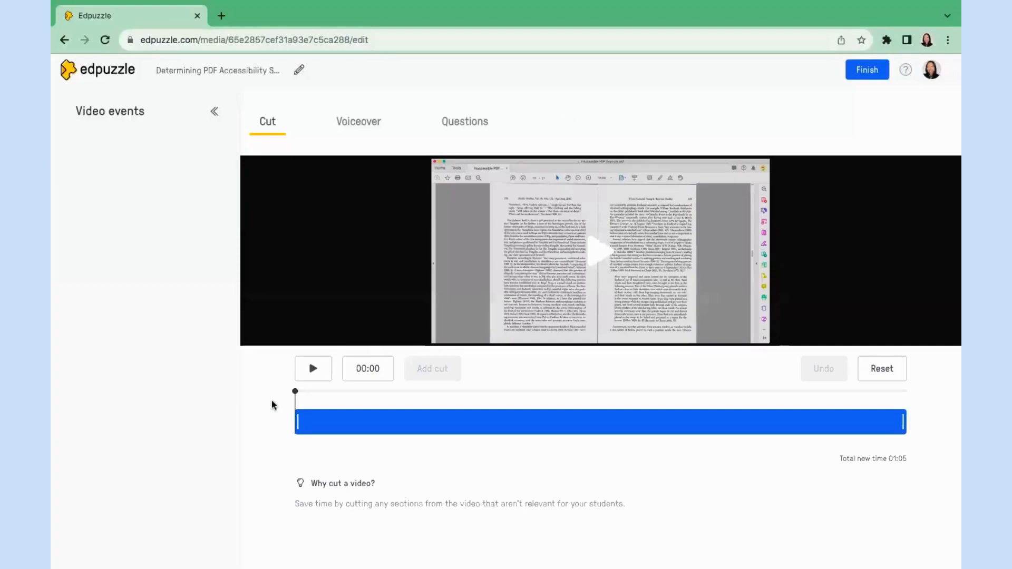
left_click(354, 131)
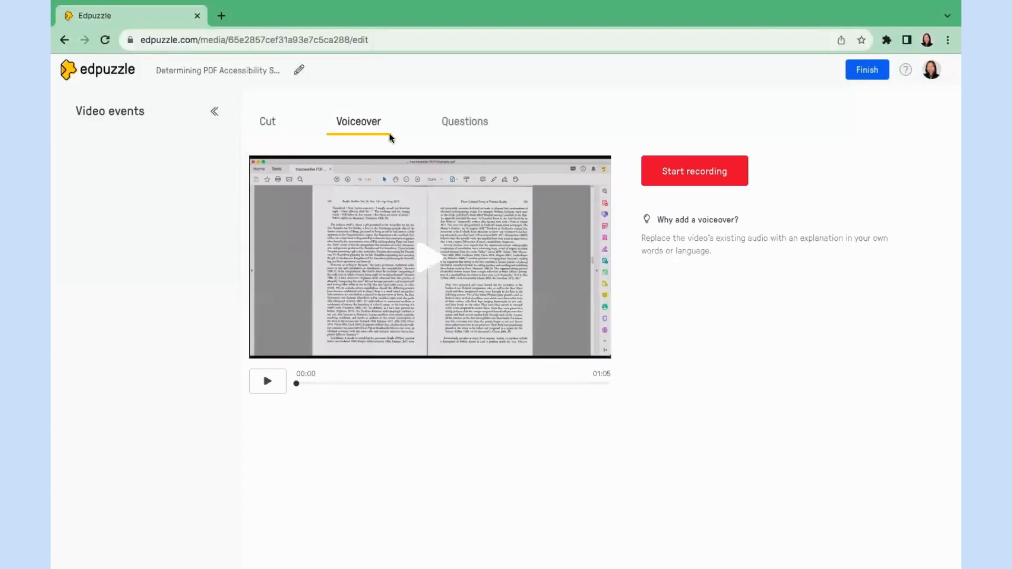
left_click(453, 125)
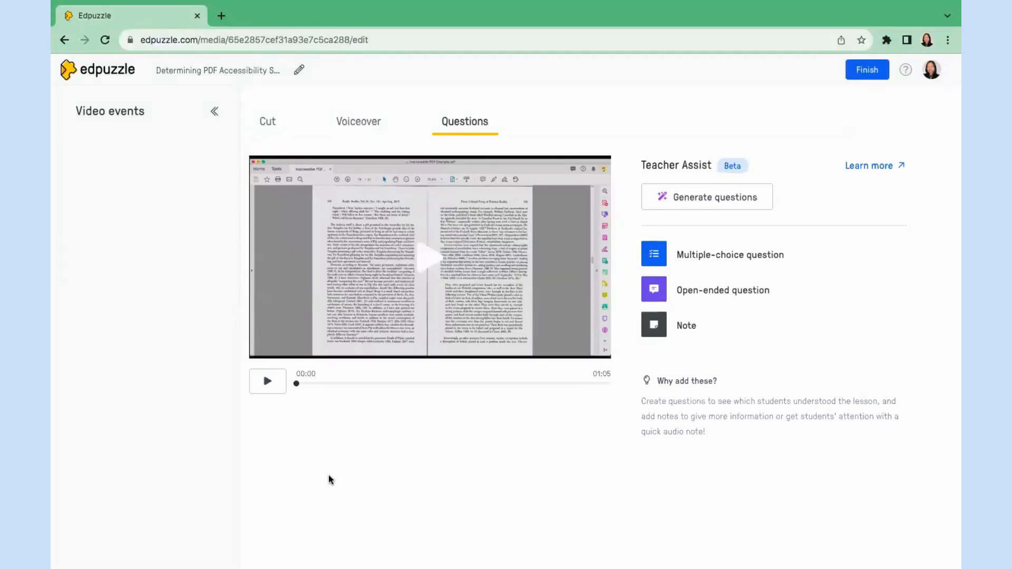
At 00:19, add an open-ended question: 'What are the three features of an accessible PDF document?'.
left_click(267, 382)
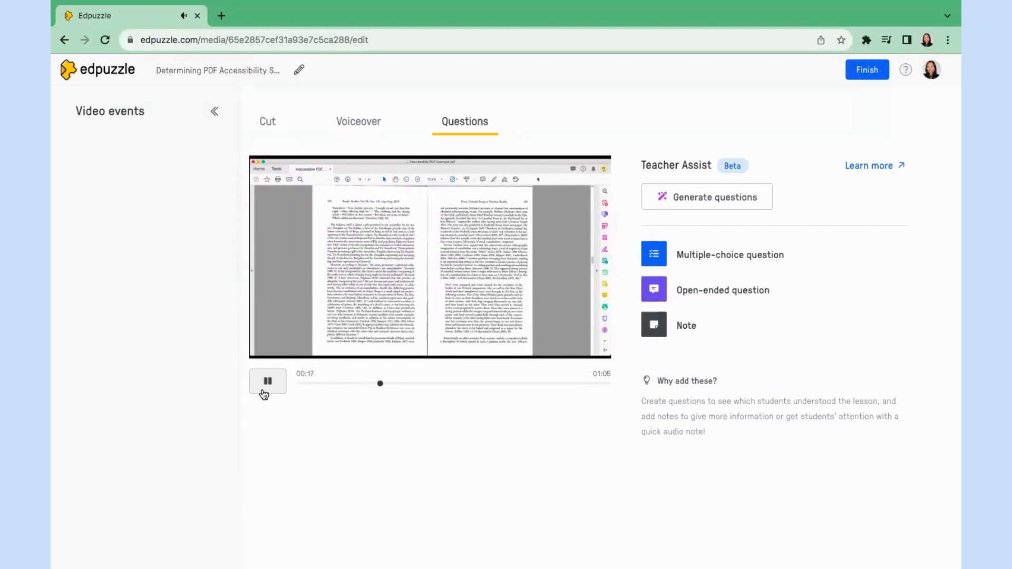
left_click(266, 381)
left_click(724, 294)
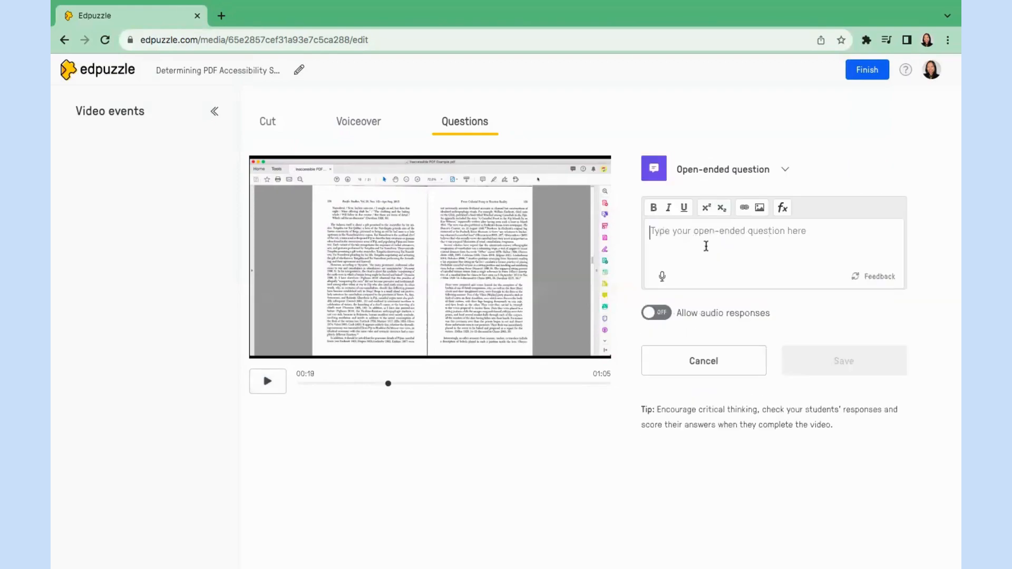
type("What are the ")
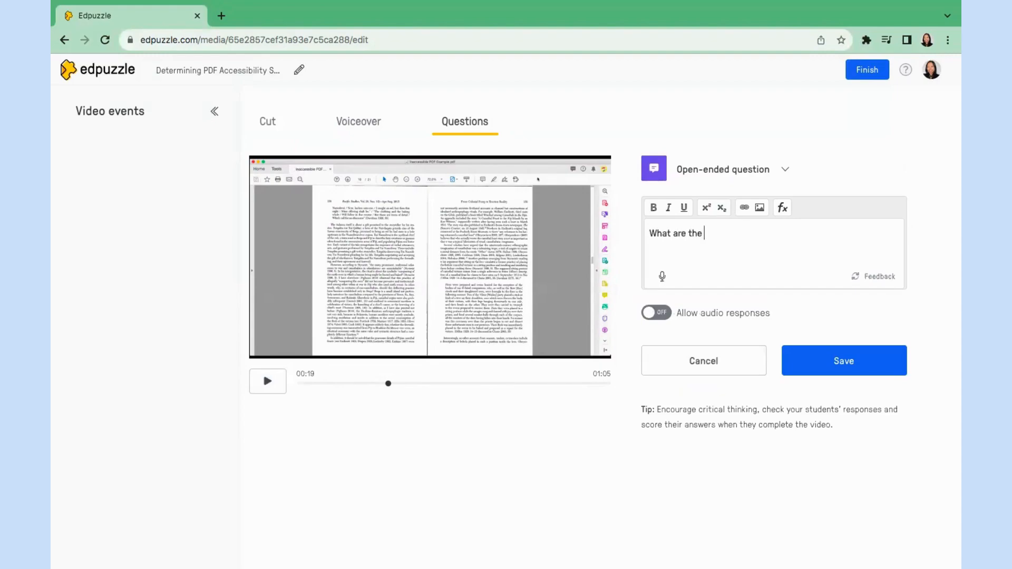
type("three features of a n accessible PDF ")
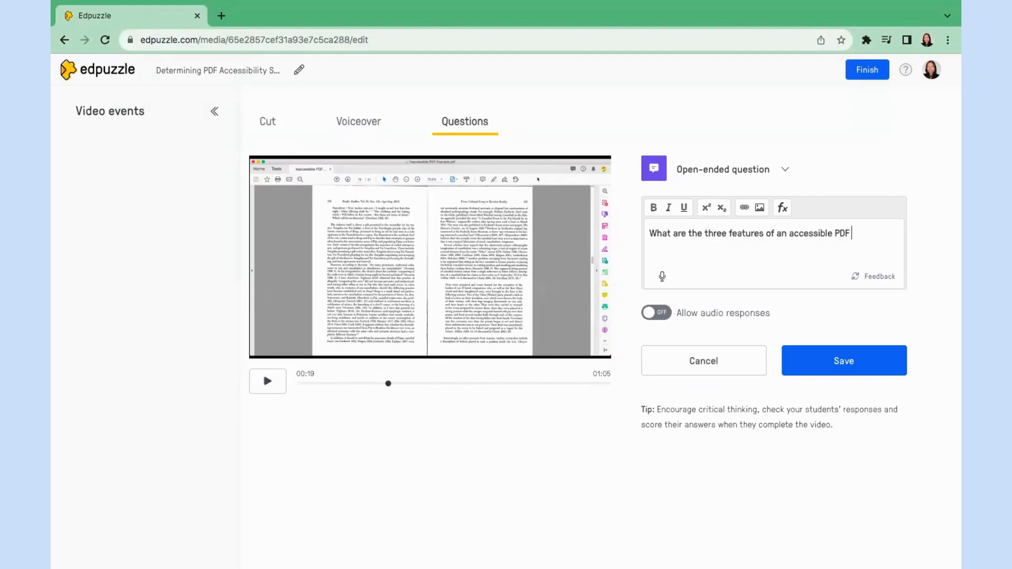
type("document?")
Record and replay a voice prompt, allow audio responses, and save the question.
left_click(664, 277)
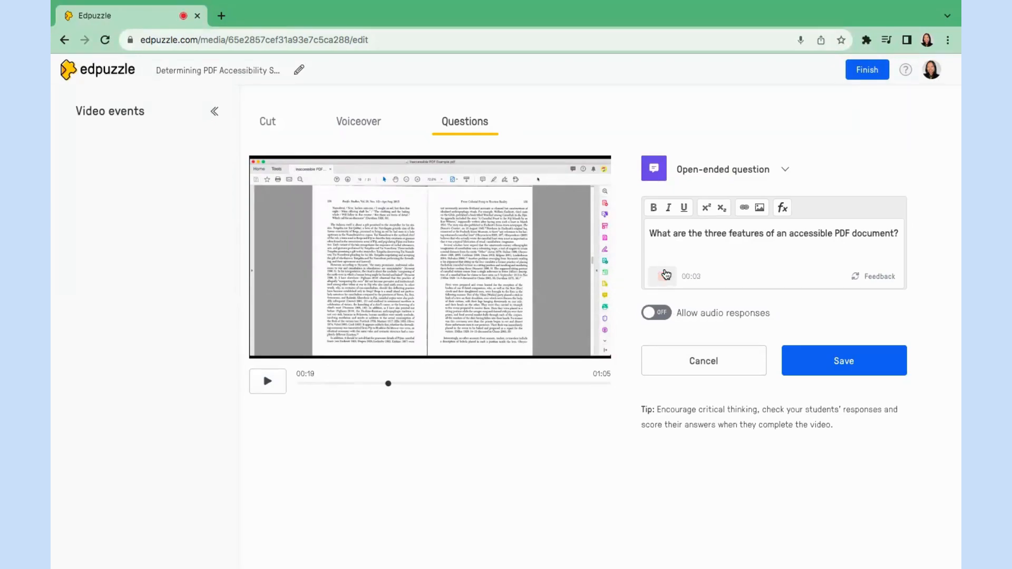
left_click(665, 274)
left_click(664, 275)
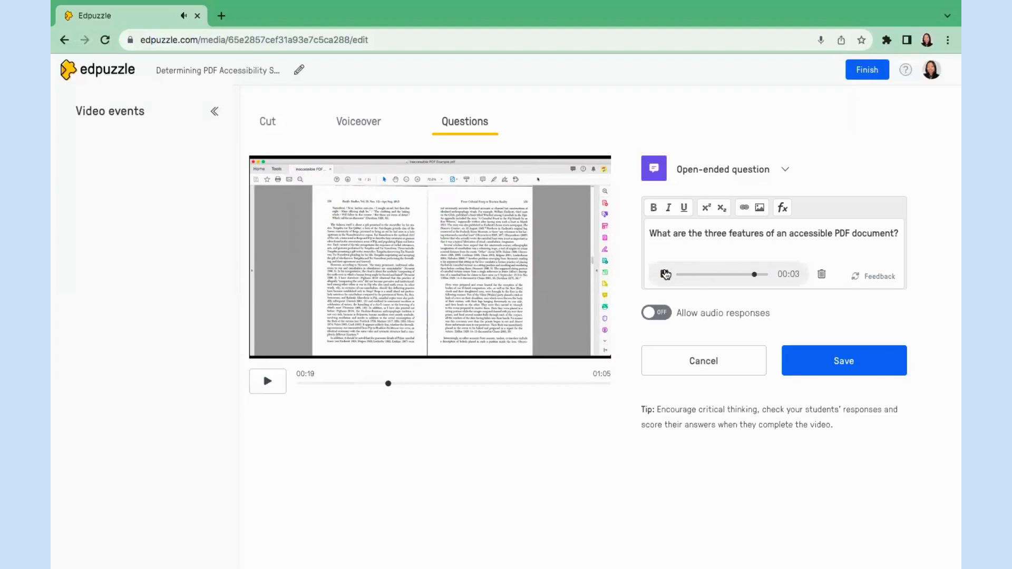
left_click(664, 313)
left_click(859, 358)
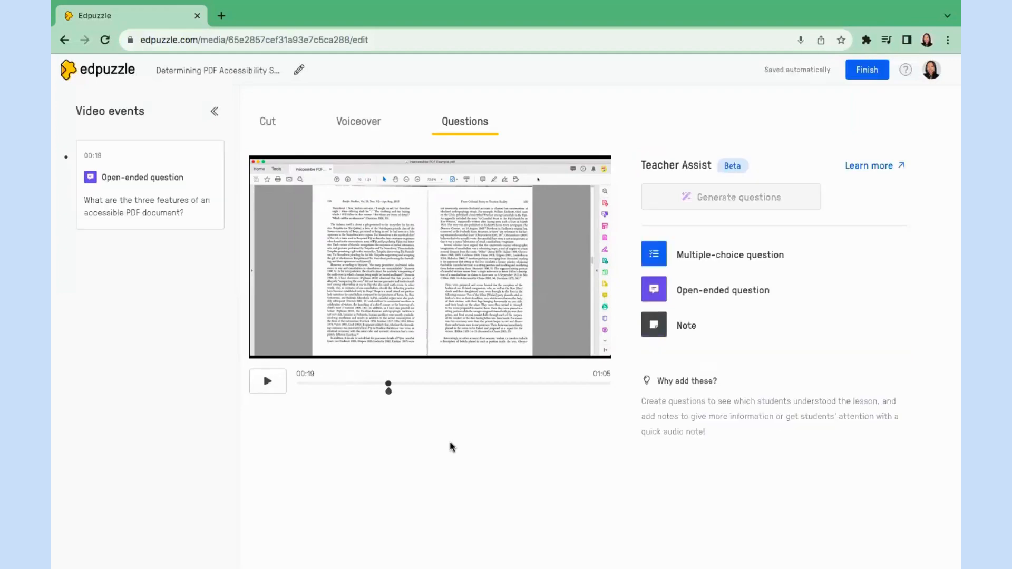
Resume the video and pause it at about 00:42.
left_click(275, 388)
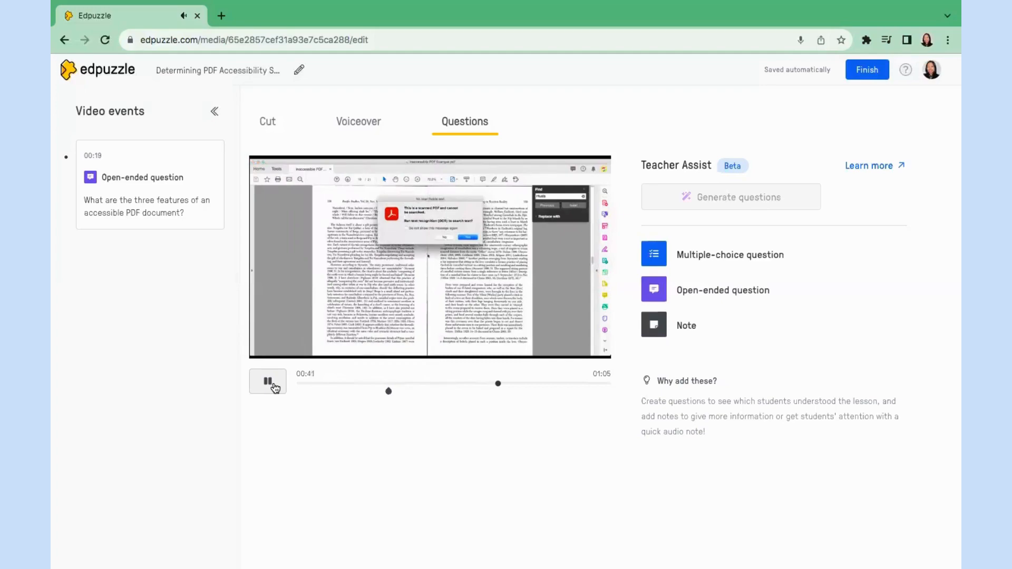
left_click(274, 388)
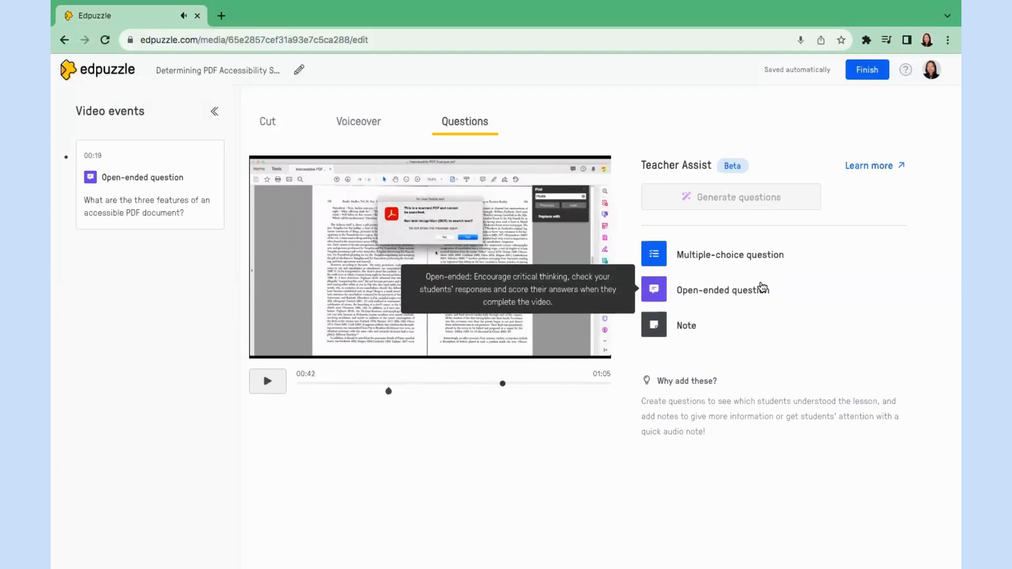
Write the multiple-choice question 'What type of file is accessible when turned into a PDF?' with Scanned textbook pages marked correct.
left_click(743, 254)
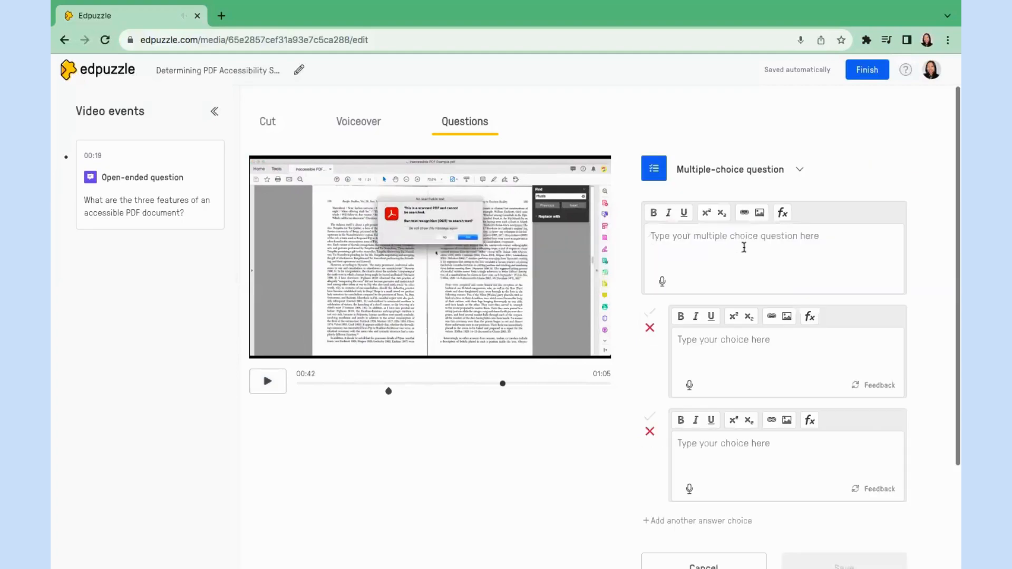
type("How do I")
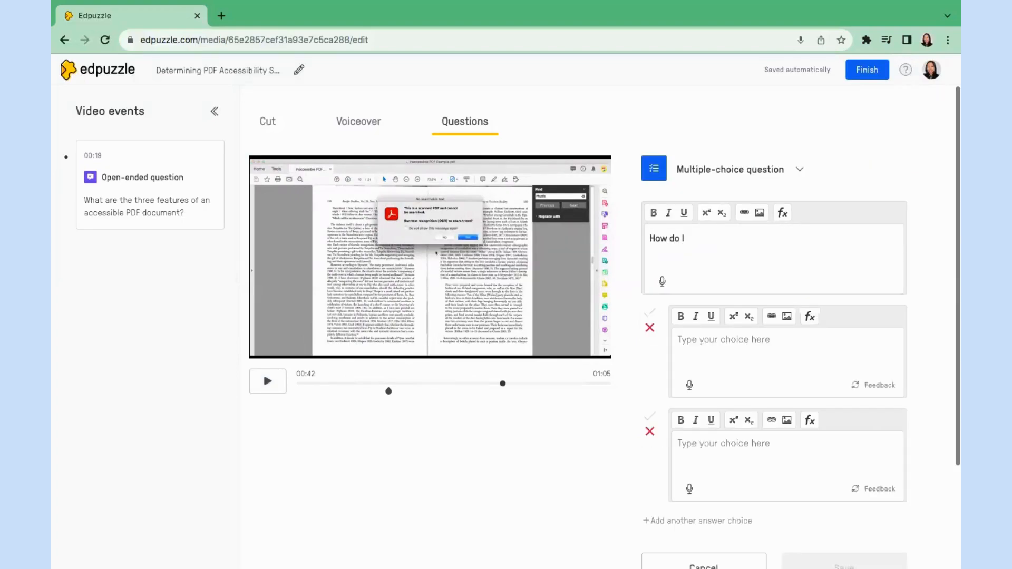
type("o")
key("BackSpace")
key("BackSpace")
key("BackSpace")
key("BackSpace")
key("BackSpace")
key("BackSpace")
key("BackSpace")
type("What type of file is accessible whe")
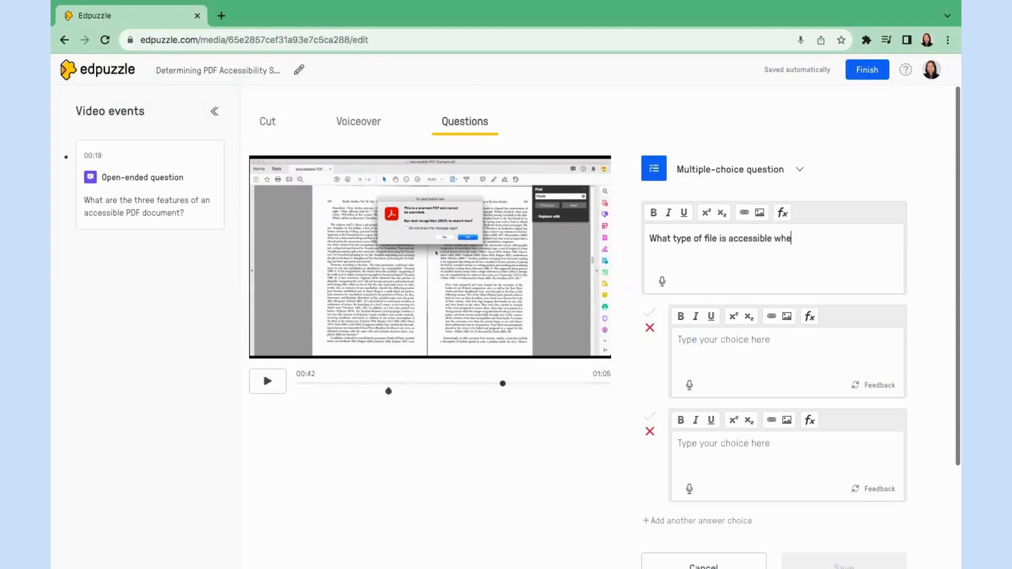
type("n turned into a PDF?")
left_click(739, 337)
type("Scann")
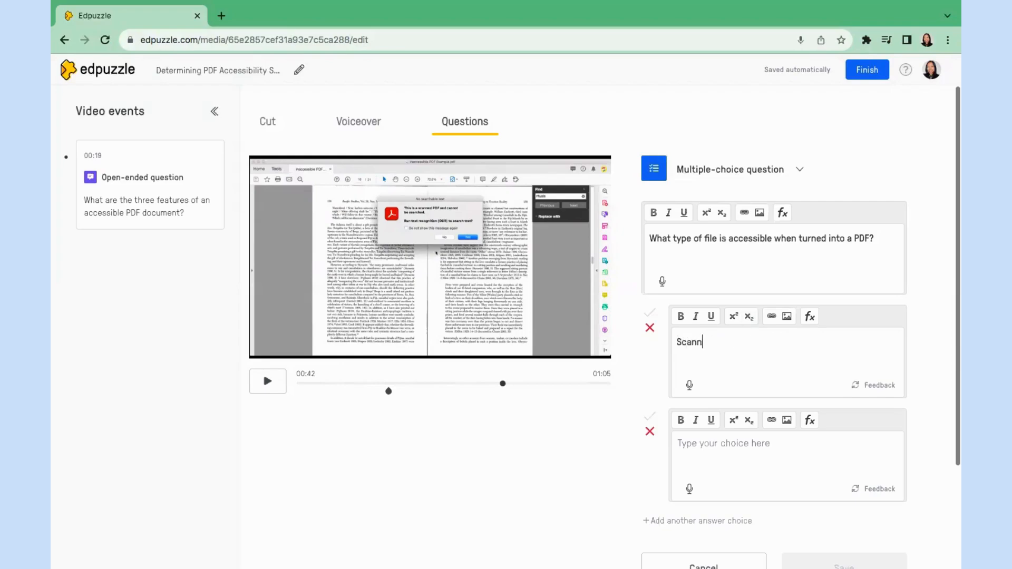
type("ed textbook pages")
left_click(765, 451)
type("Photos of textbook pages")
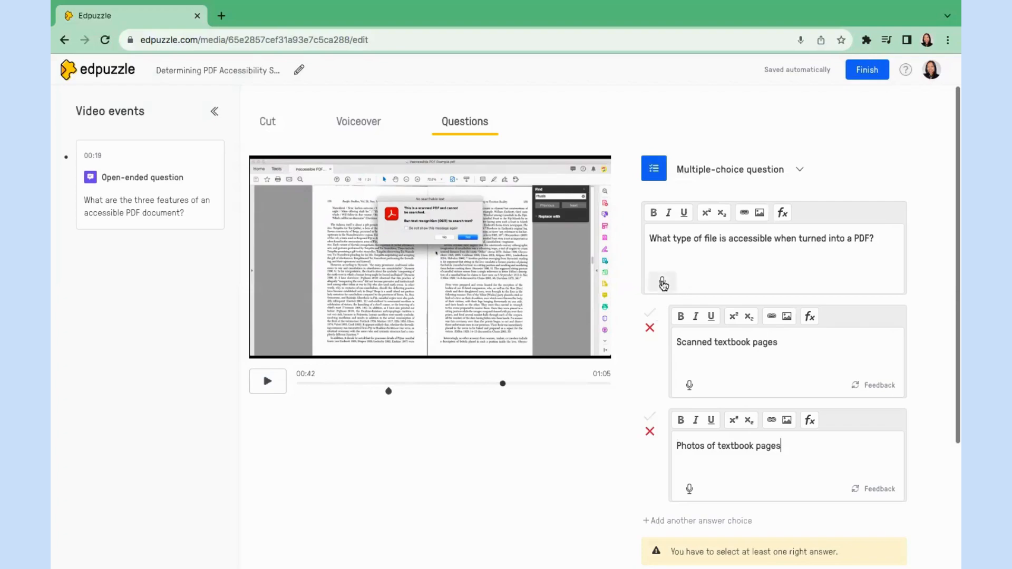
left_click(651, 315)
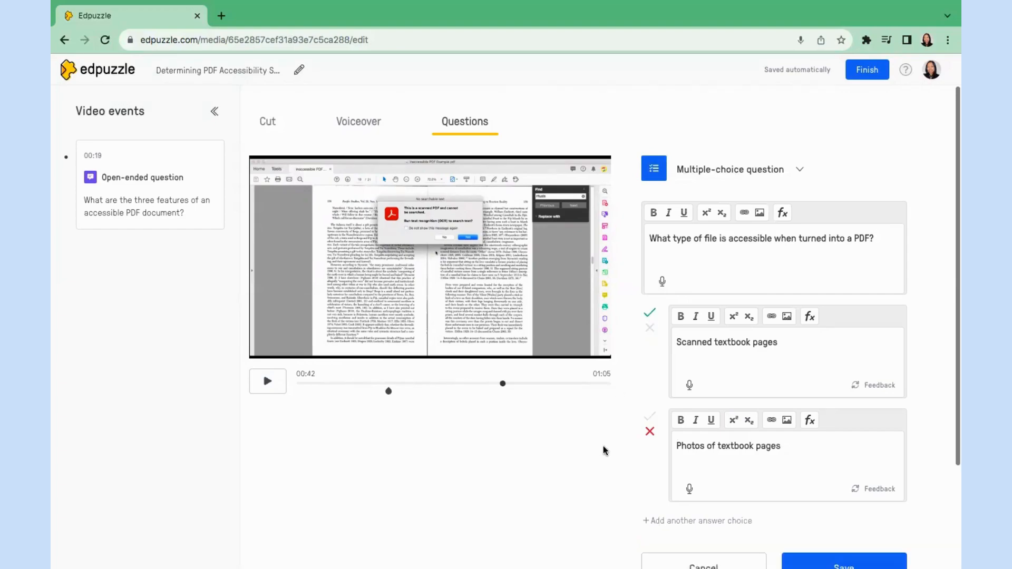
Save the question, then preview it from the 00:42 marker and continue playback.
scroll(603, 450, "down", 2)
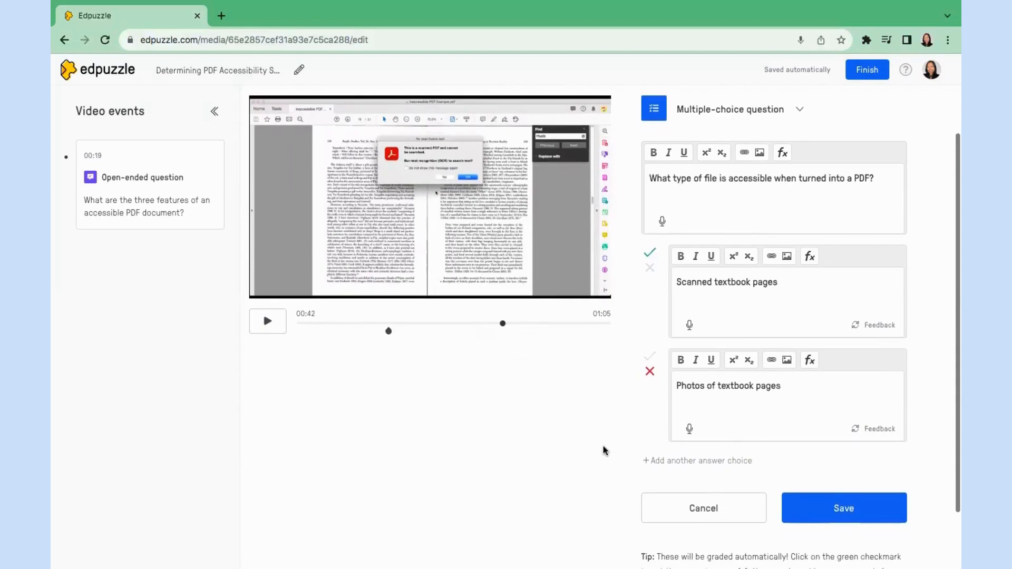
left_click(843, 507)
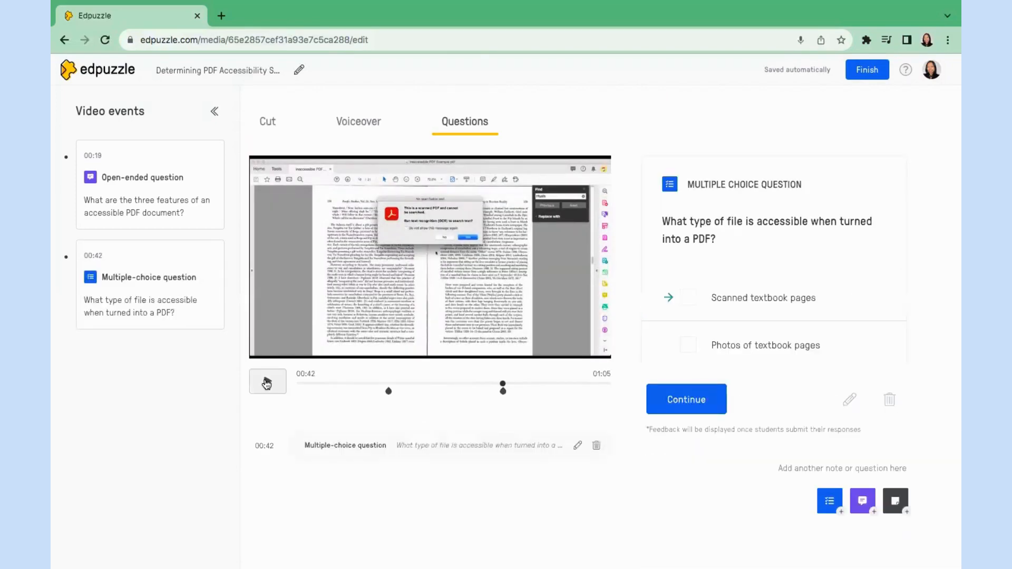
left_click(267, 381)
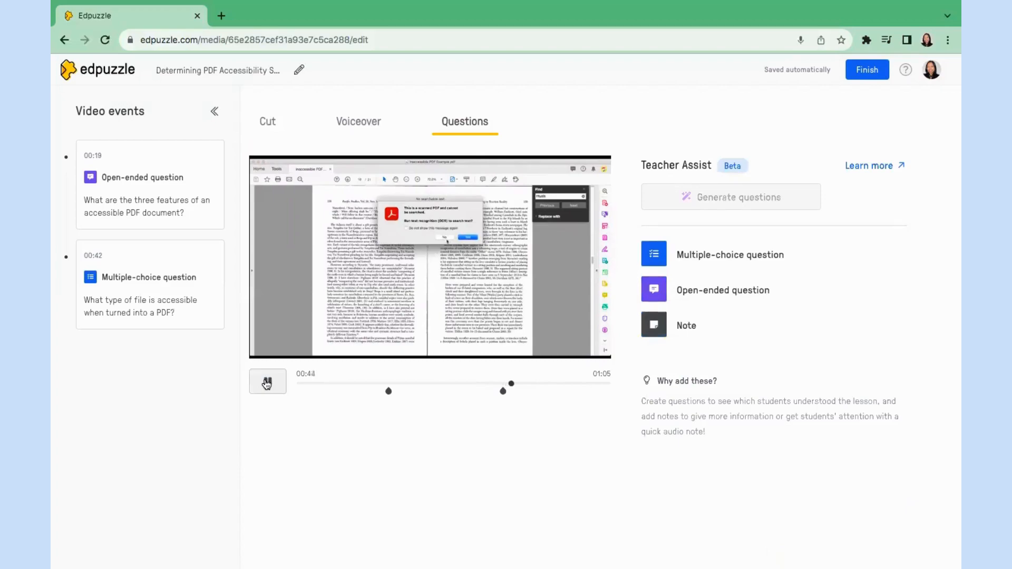
left_click(267, 383)
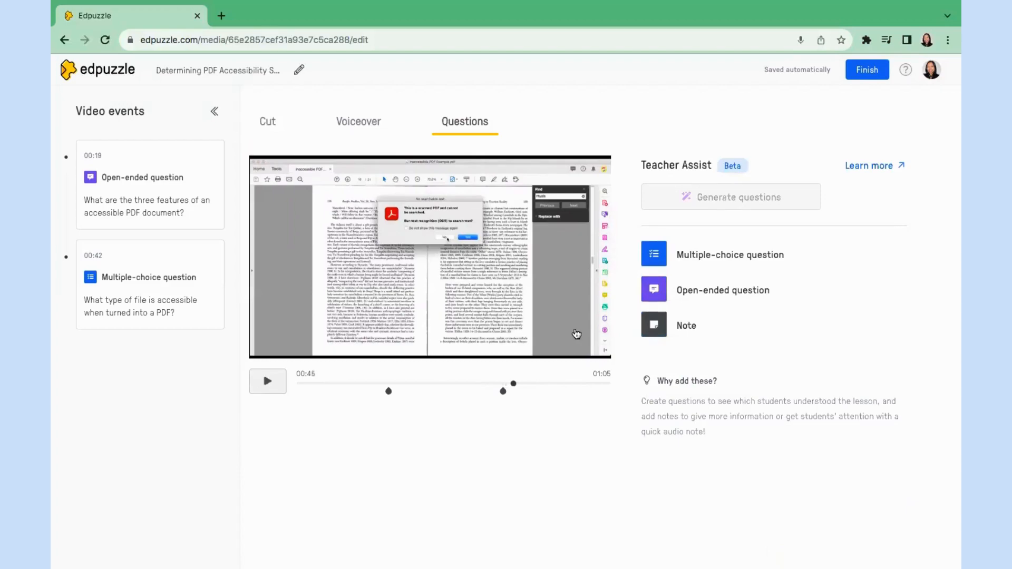
left_click(503, 389)
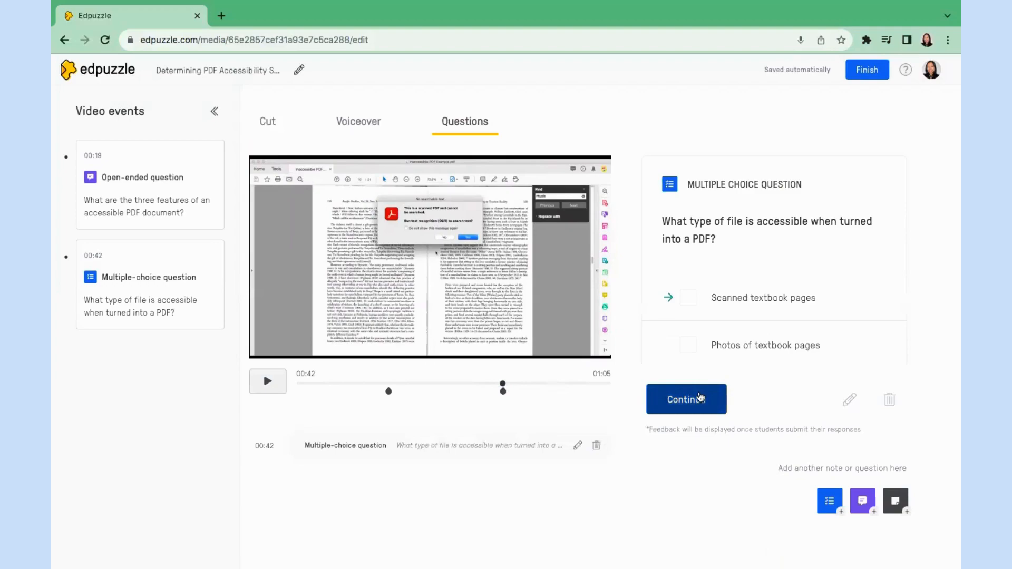
left_click(700, 396)
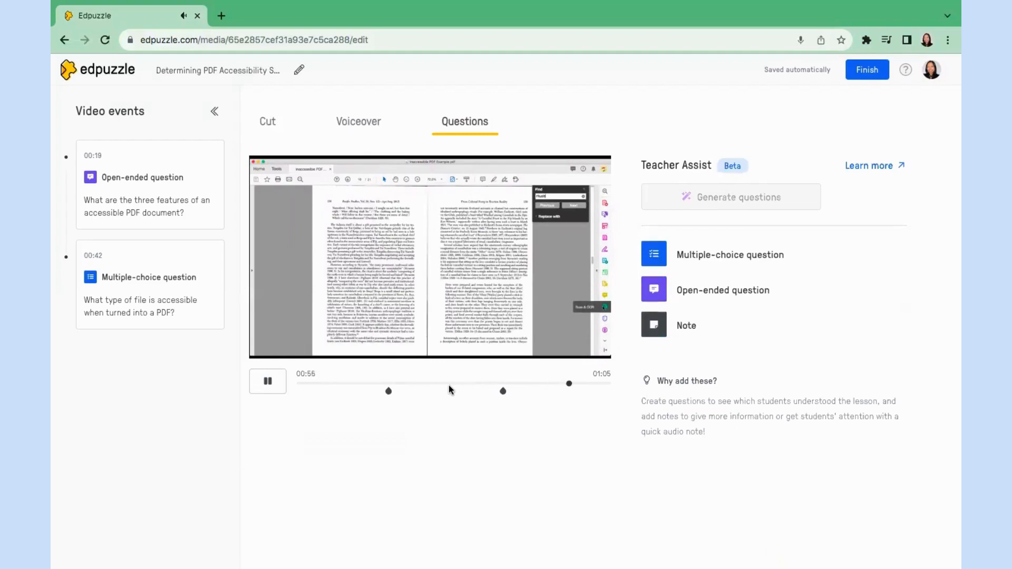
At 01:00, write a note: 'If you've scanned a document, make sure you toggle on OCR conversion in Adobe Acrobat Pro DC'.
left_click(269, 381)
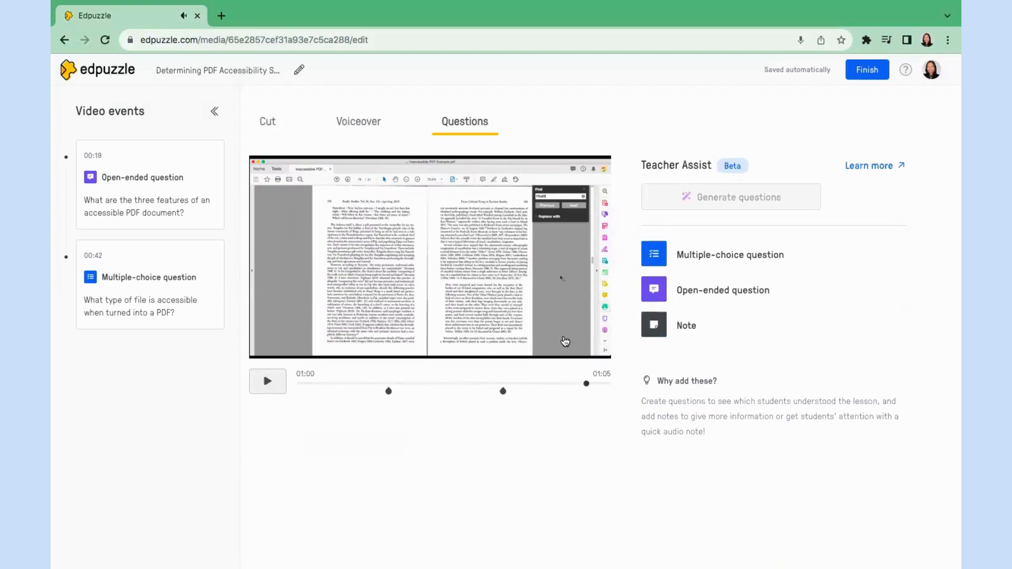
left_click(686, 334)
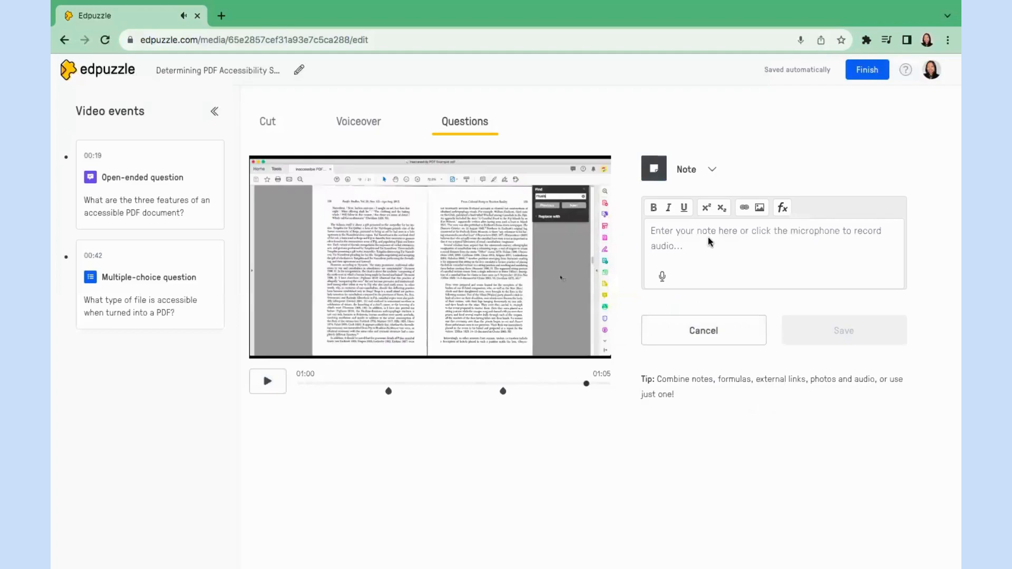
type("If you've sc")
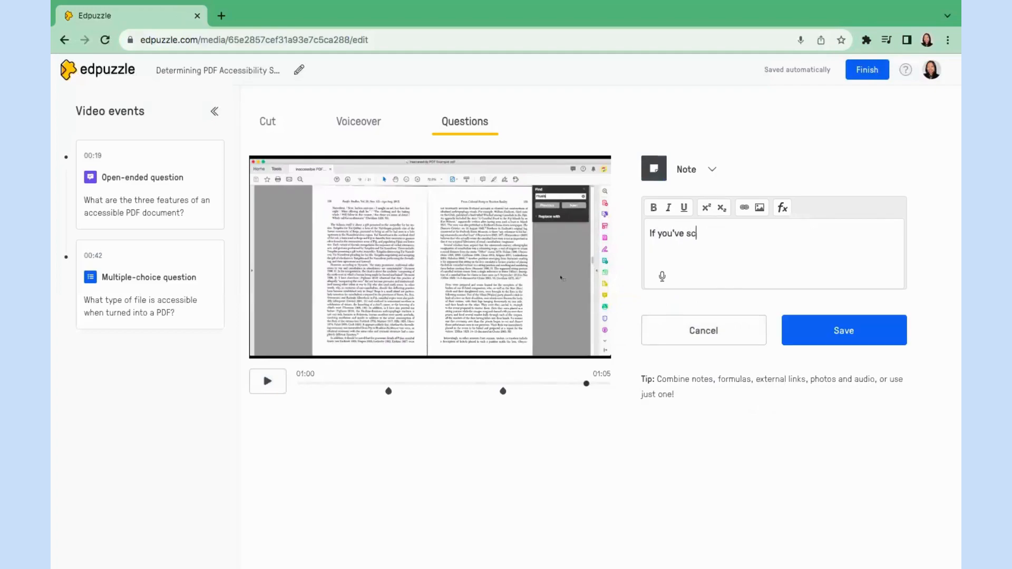
type("anned a document and")
key("BackSpace")
key("BackSpace")
key("BackSpace")
key("BackSpace")
type(", make sure you")
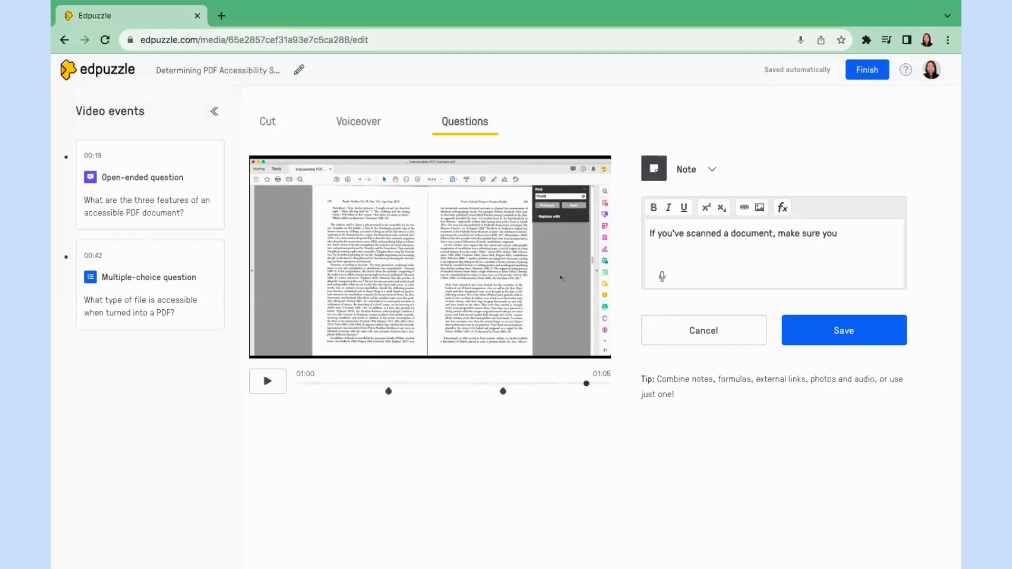
type(" toggle on OCR conversion in Ad")
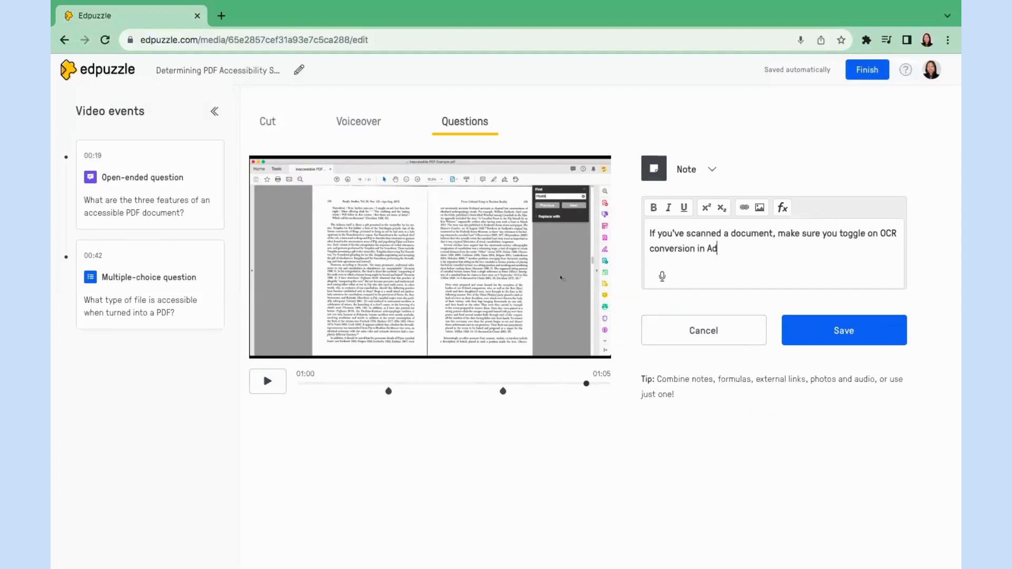
type("obe Acrobat Pro DC (ensure")
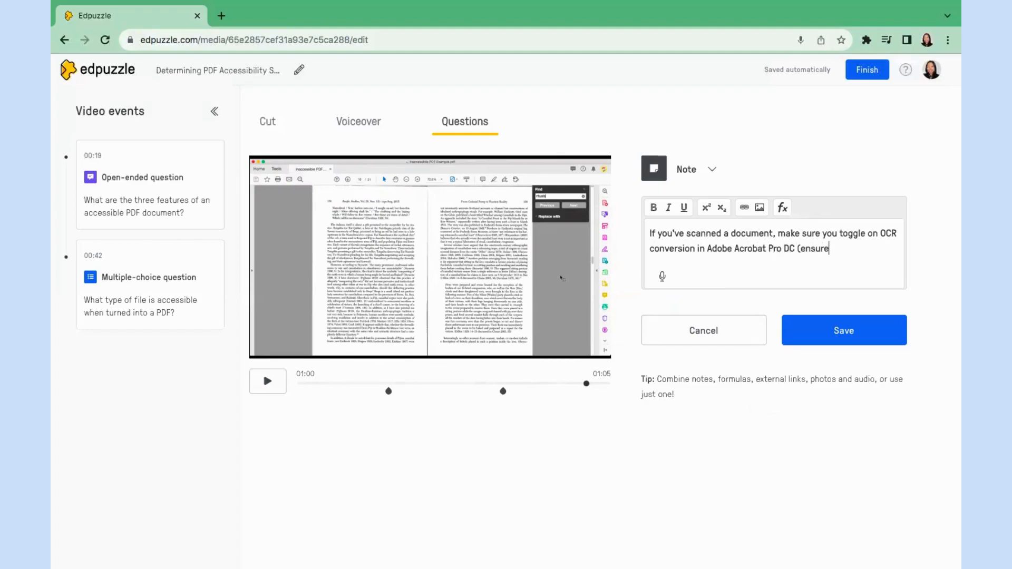
type(" access through U")
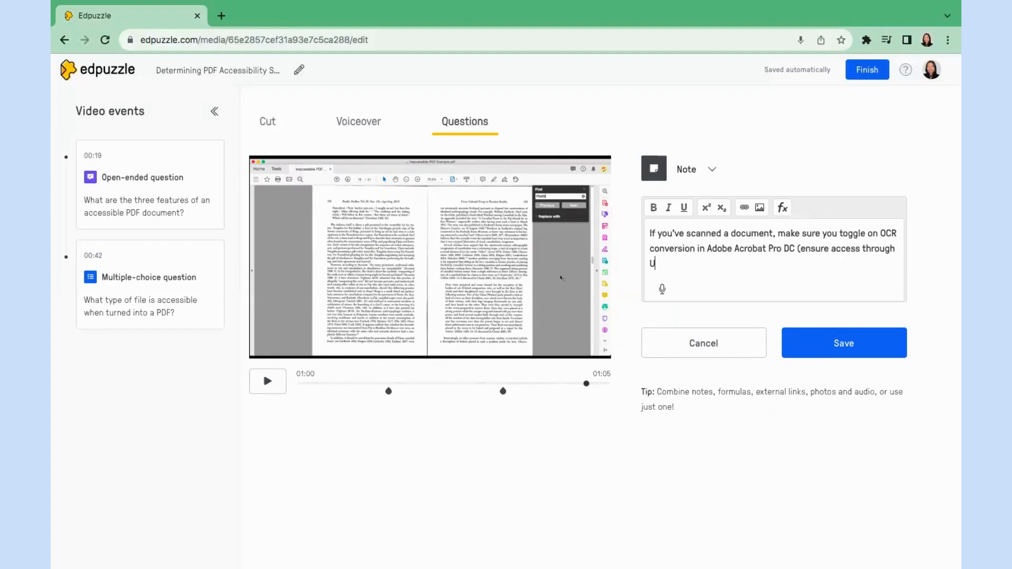
type("HM).")
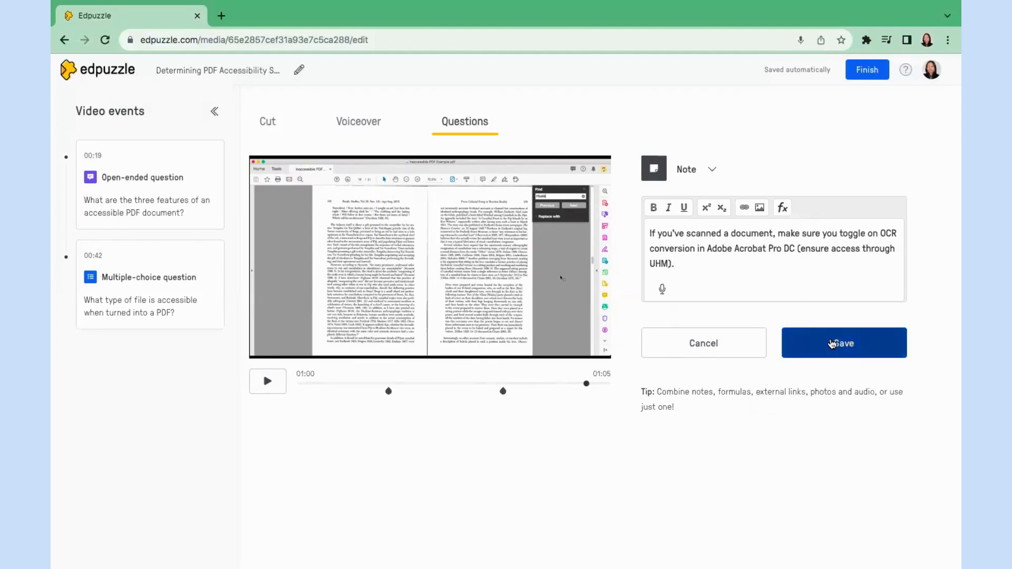
Save the note, play briefly, and finish editing to reach Video Preview.
left_click(832, 344)
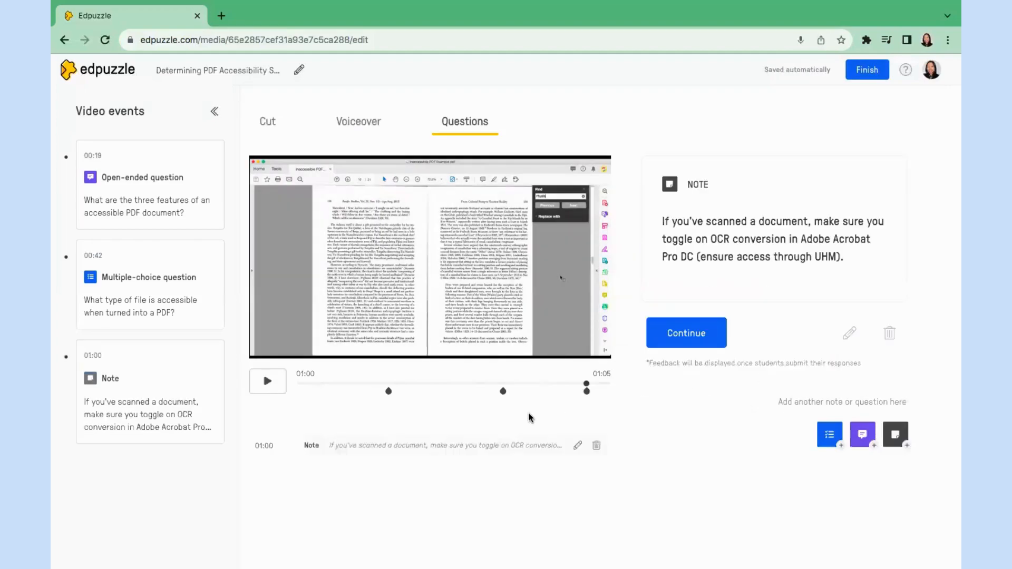
left_click(267, 390)
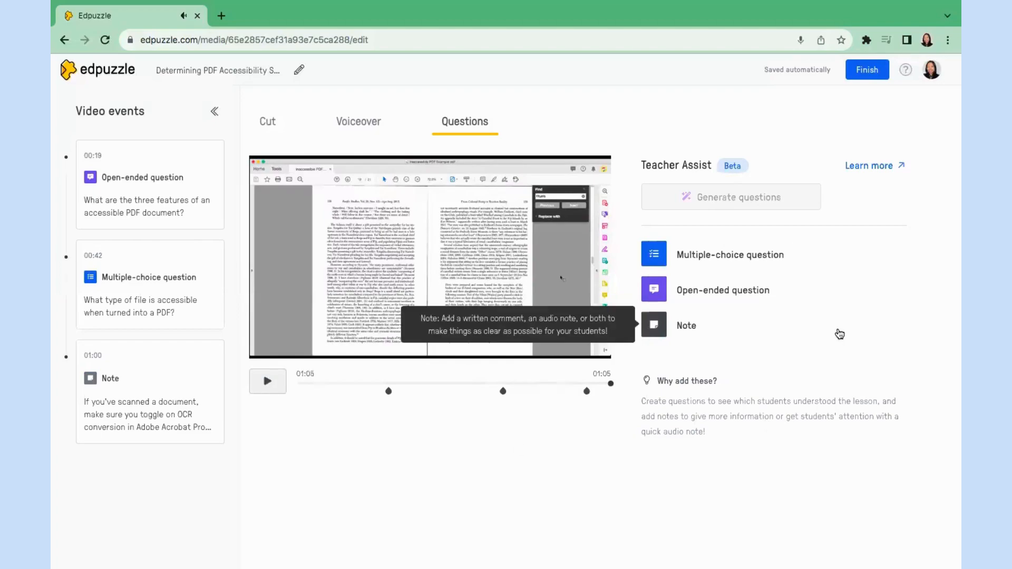
left_click(863, 76)
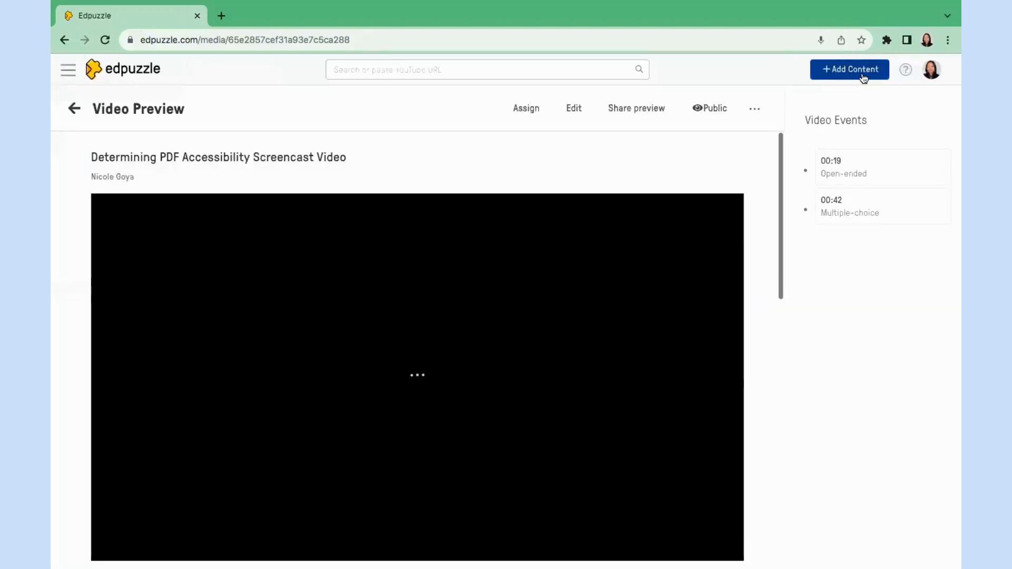
Start the student preview and let it run to the 00:19 open-ended question.
scroll(724, 267, "down", 1)
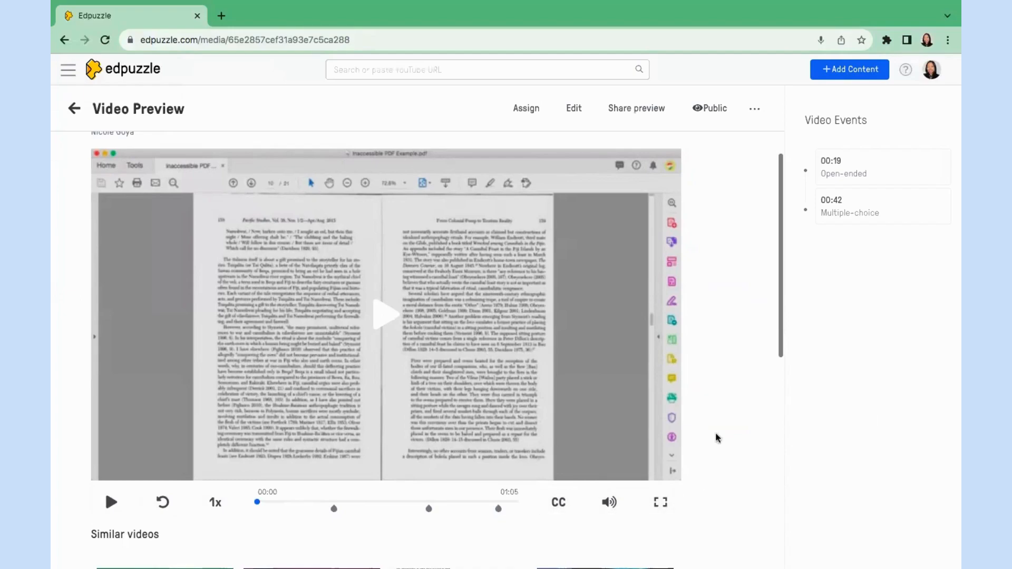
scroll(716, 414, "up", 1)
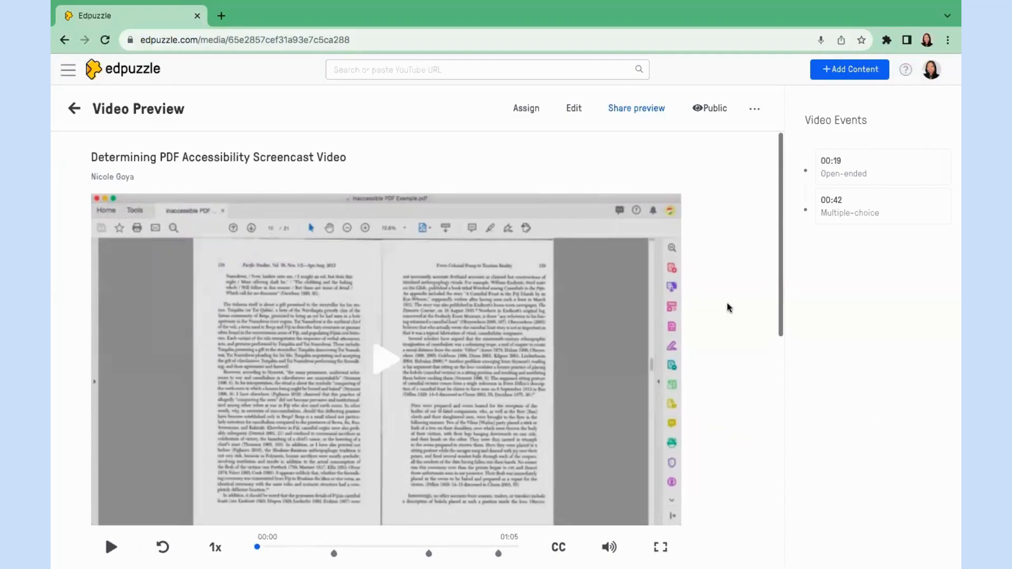
scroll(728, 307, "down", 1)
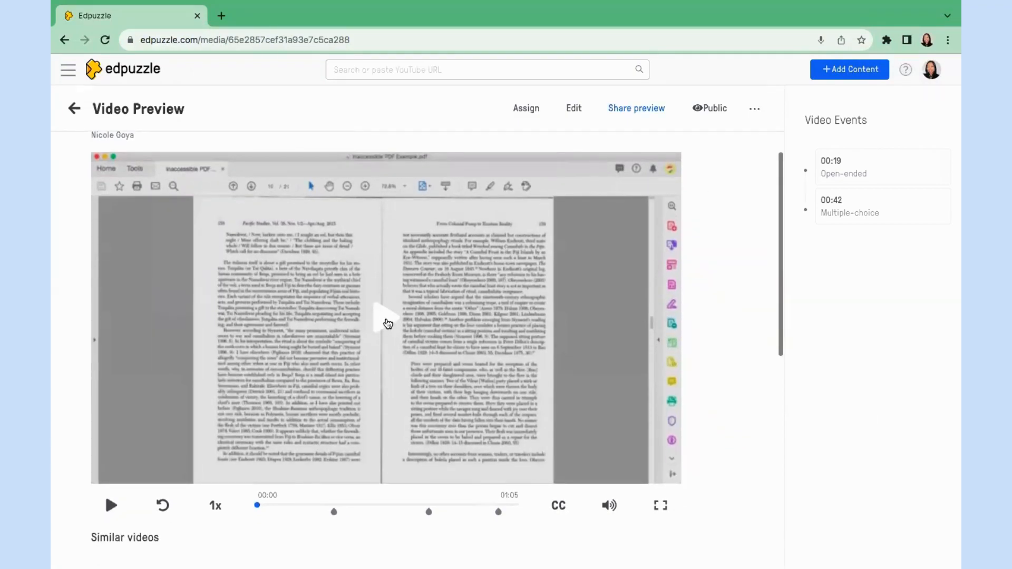
left_click(388, 323)
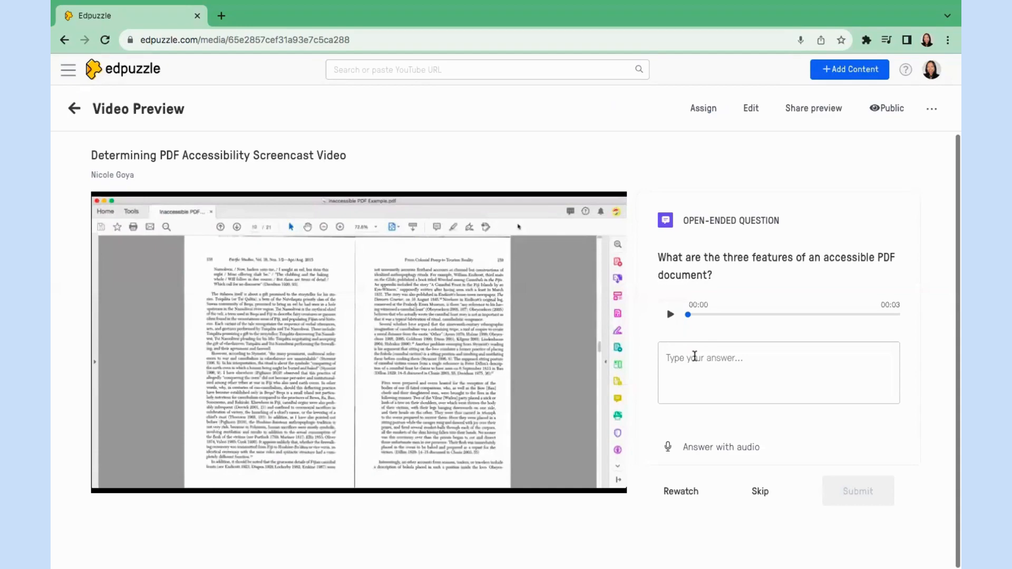
Submit the answer 'Highlightable, searchable, screen reader friendly' and continue to the 00:42 question.
left_click(695, 357)
type("High")
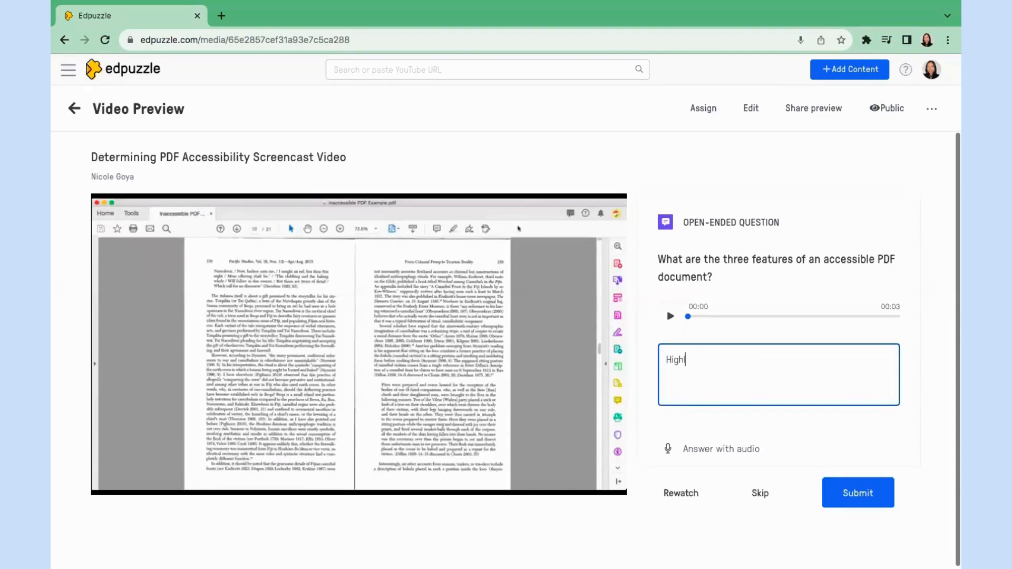
type("lightable, searchable, screen")
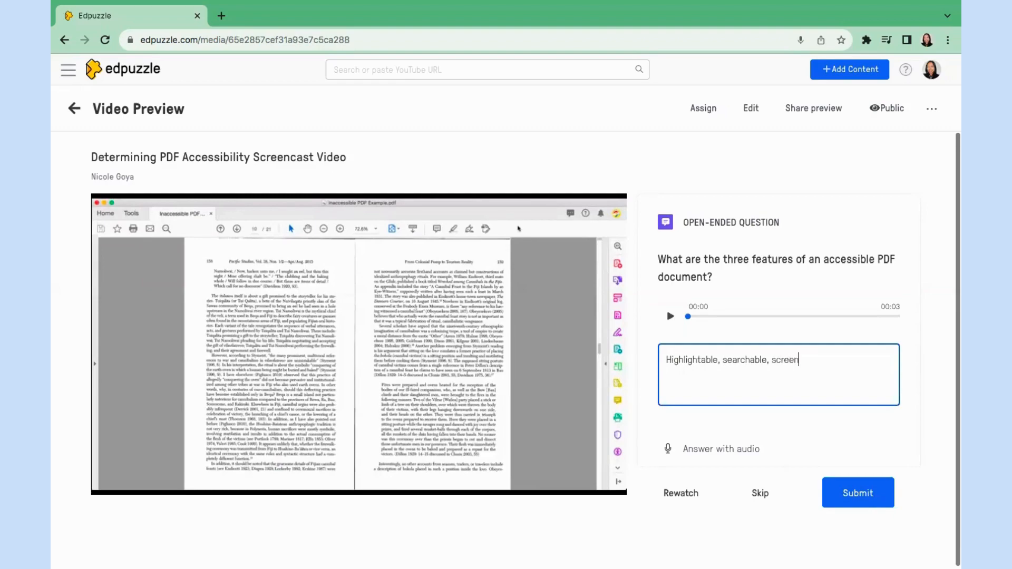
type(" reader friendly")
left_click(861, 484)
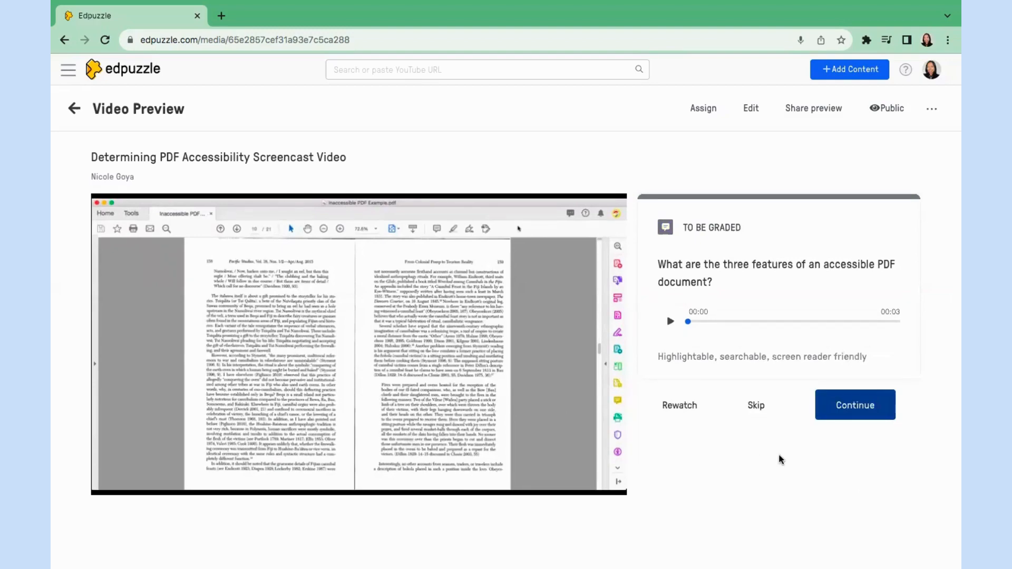
left_click(872, 415)
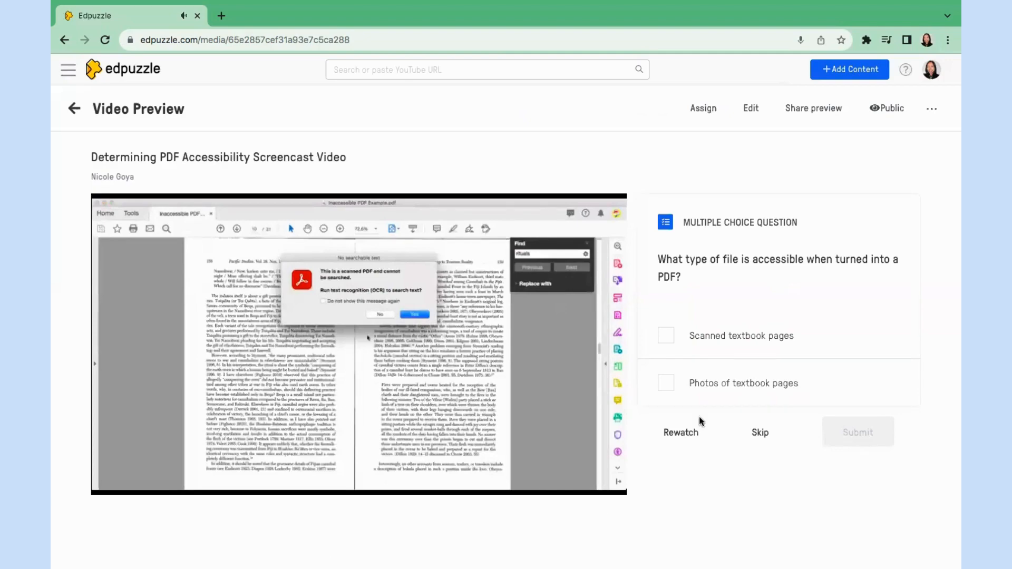
Submit Scanned textbook pages as the answer, then continue past the OCR note to the end.
left_click(666, 335)
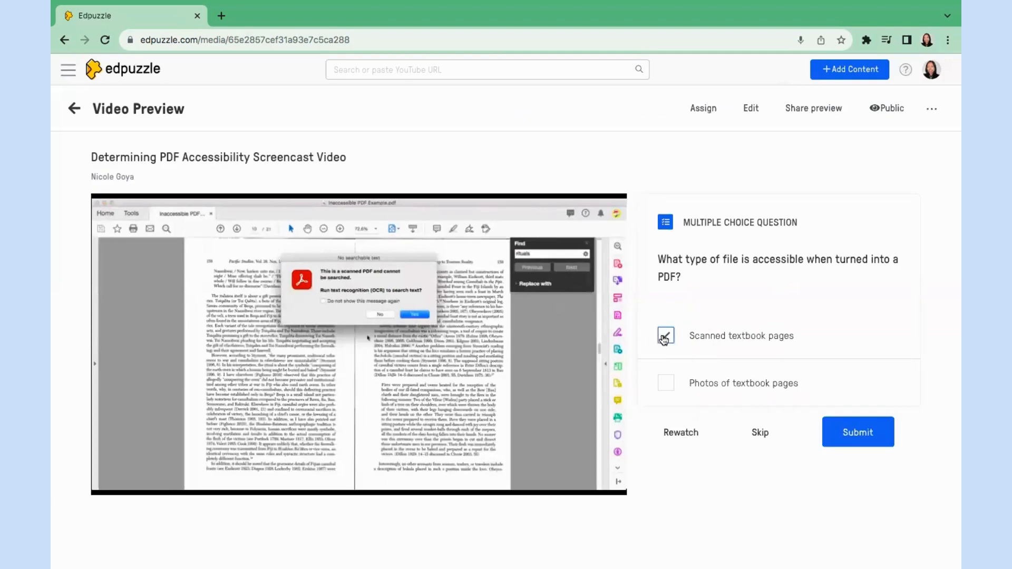
left_click(841, 442)
left_click(840, 443)
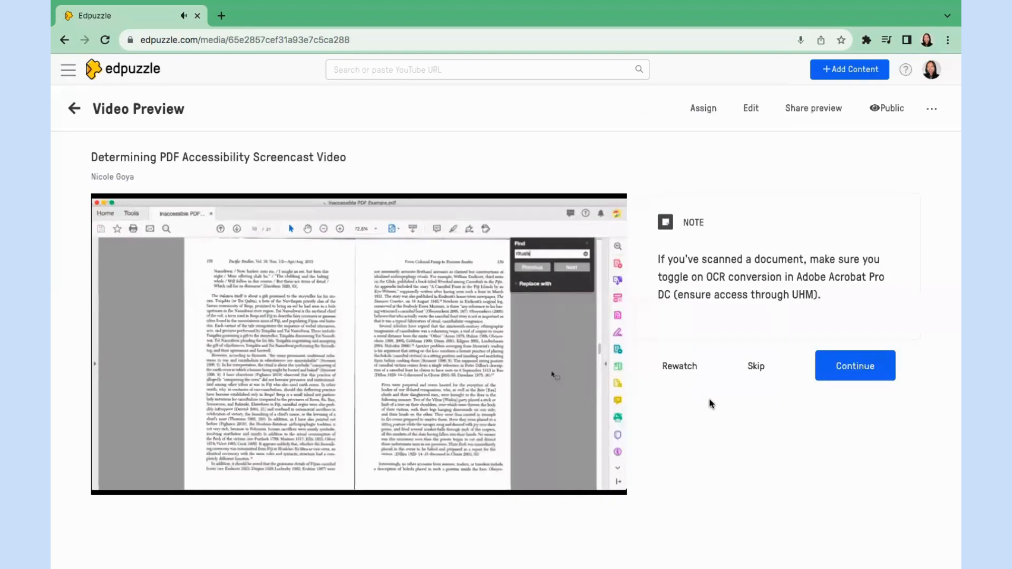
left_click(853, 384)
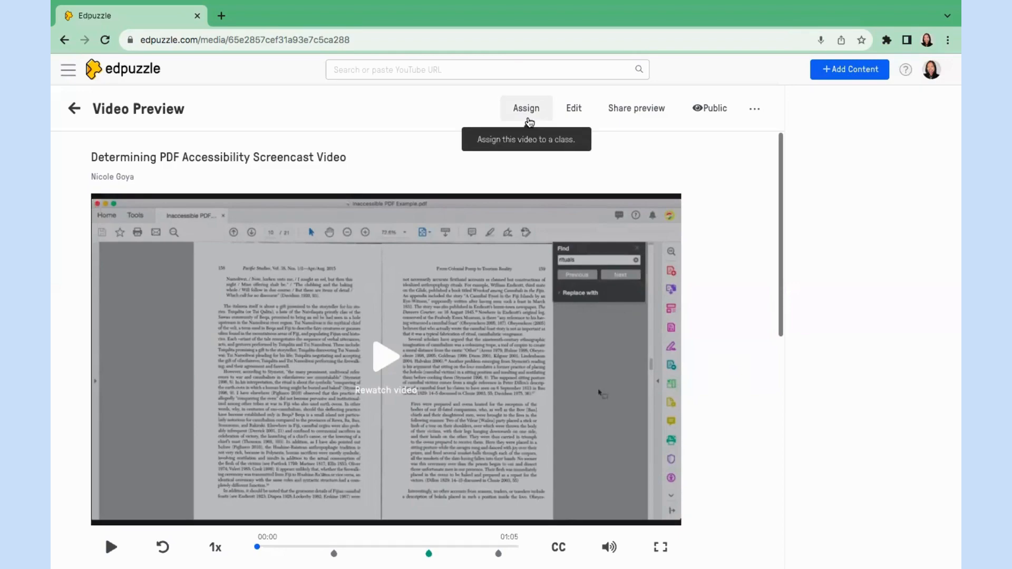
Assign the video to the UHM CSS Digital Learning Initiatives class, limited to its single student.
left_click(529, 121)
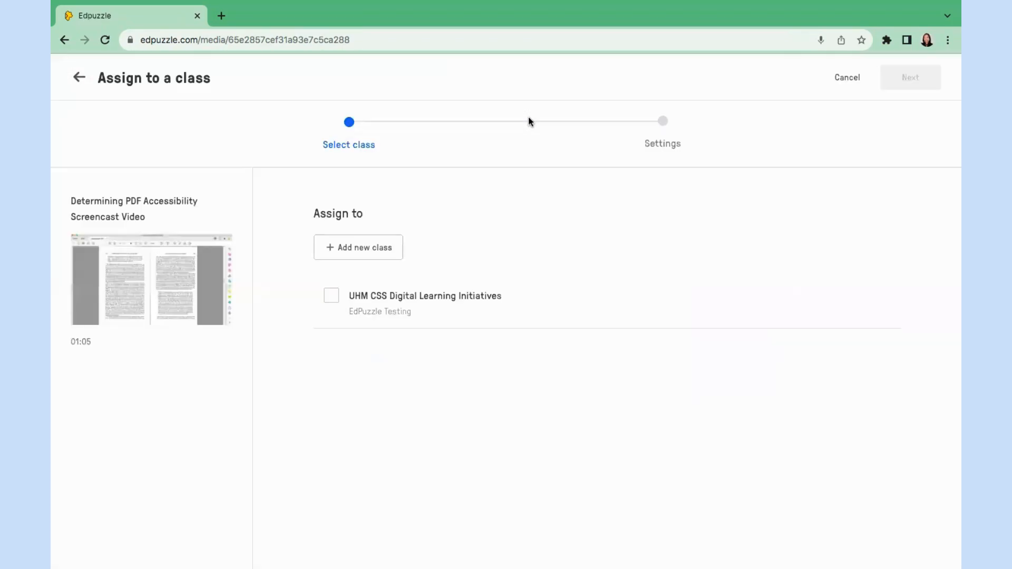
left_click(332, 296)
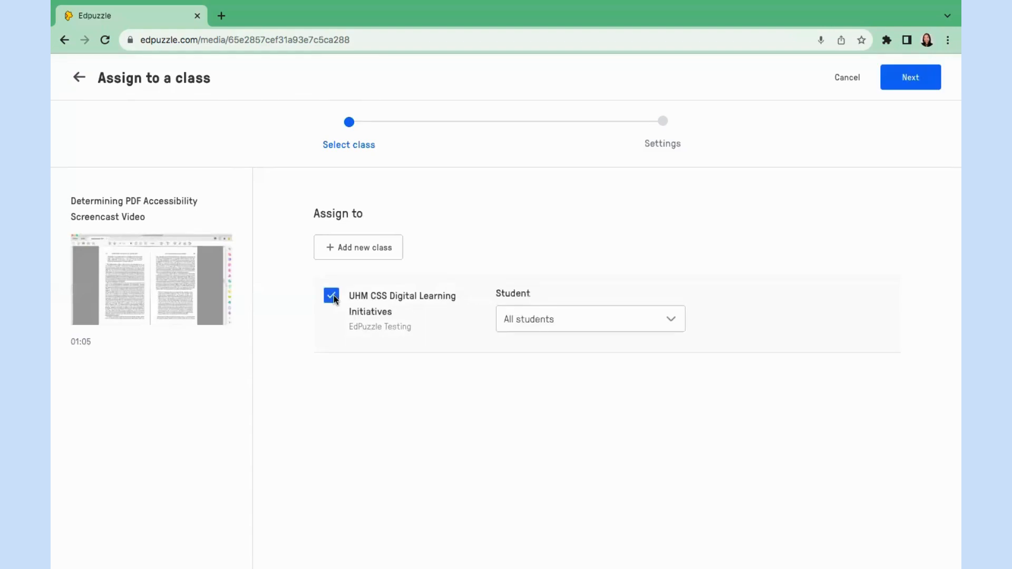
left_click(545, 323)
left_click(510, 390)
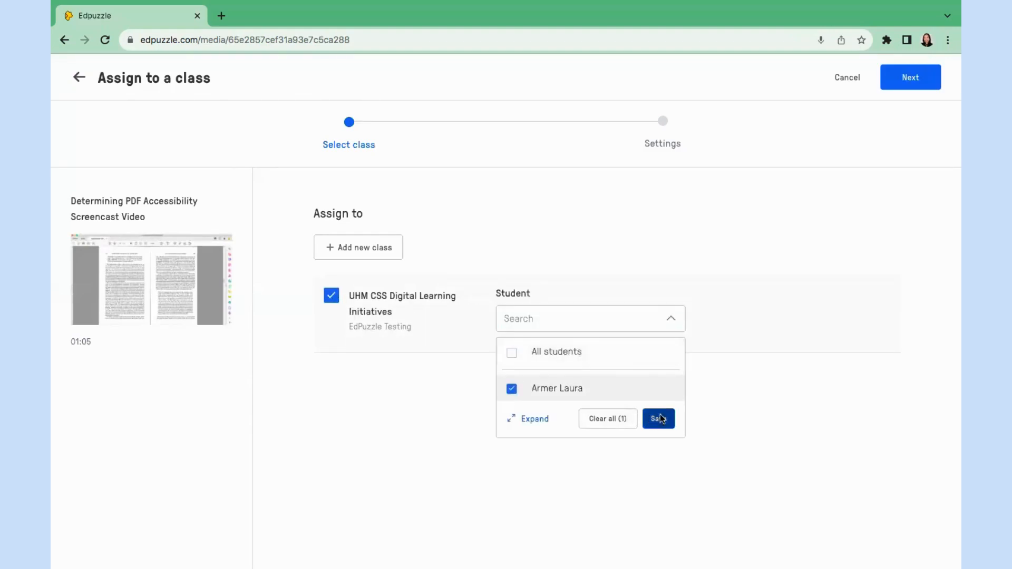
left_click(659, 419)
left_click(910, 81)
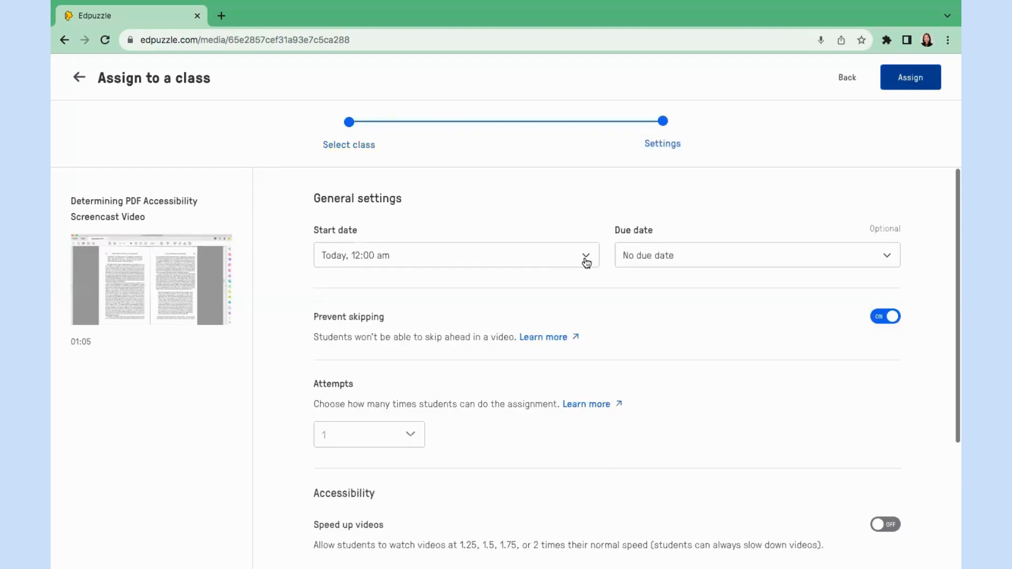
Set the due date to March 31st, enable speed-up and closed captions, and assign.
left_click(885, 256)
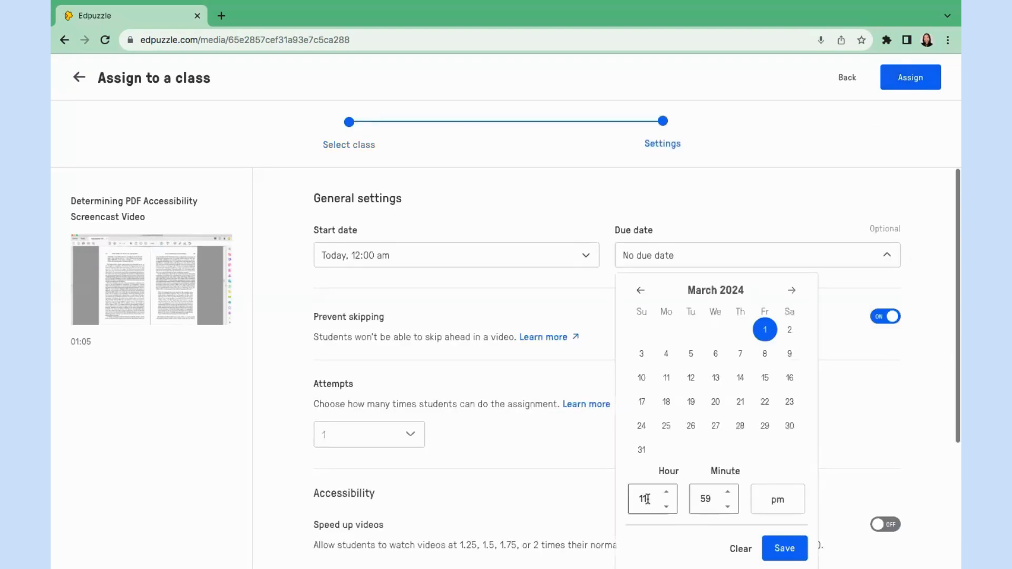
left_click(641, 449)
left_click(399, 314)
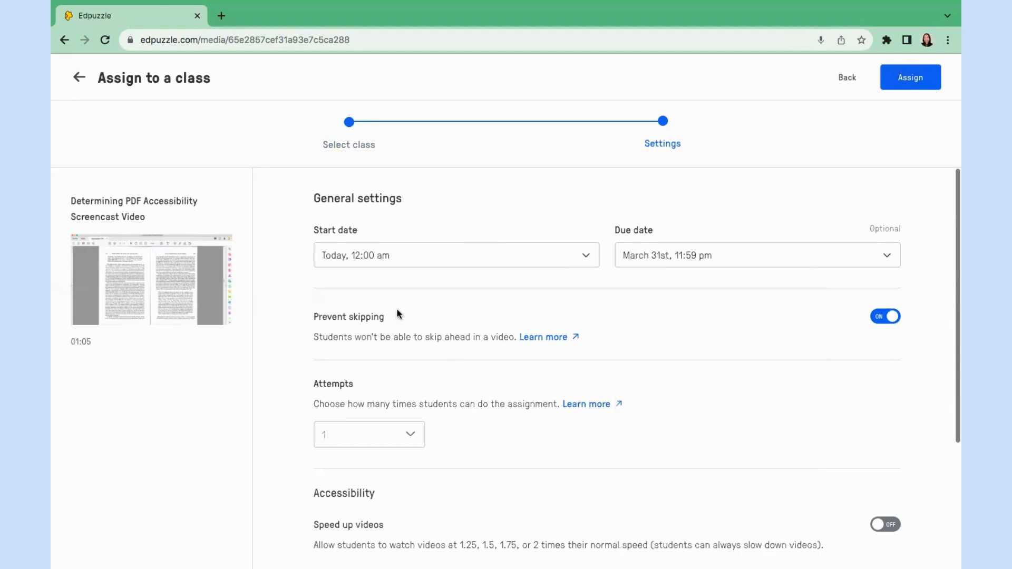
scroll(399, 315, "down", 3)
left_click(883, 346)
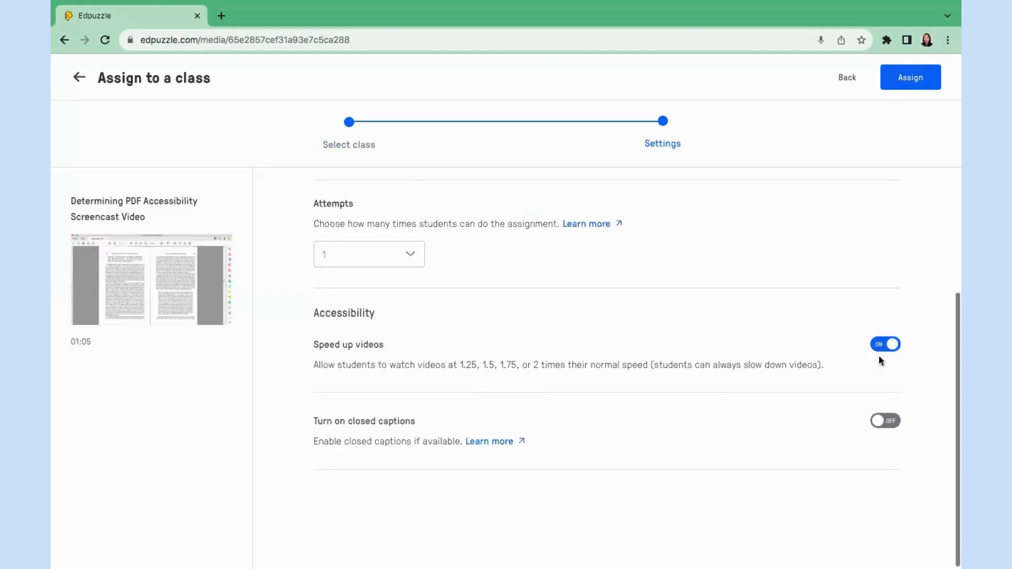
left_click(886, 425)
left_click(907, 83)
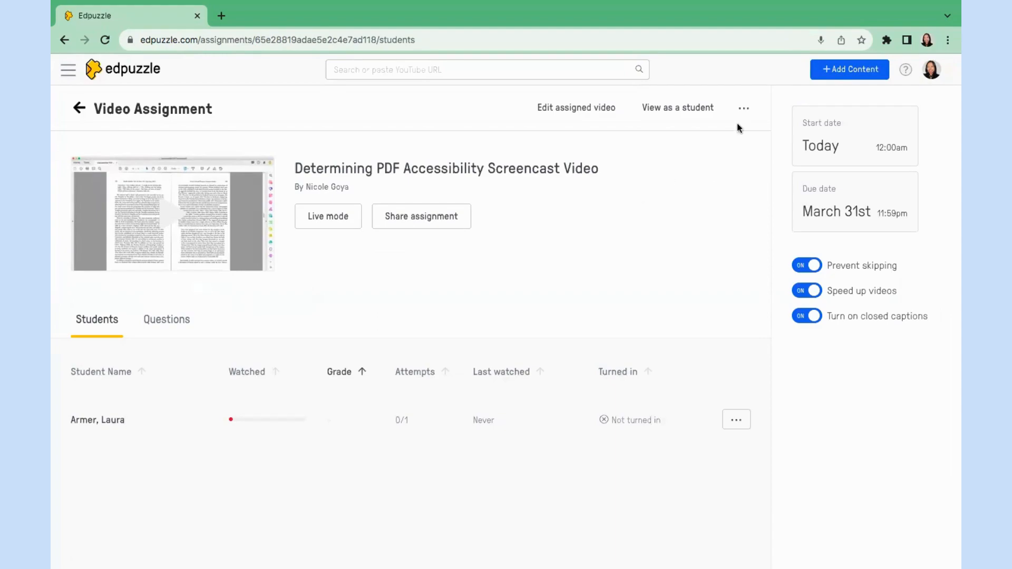
Open the assignment's share dialog and copy the assignment link.
left_click(744, 111)
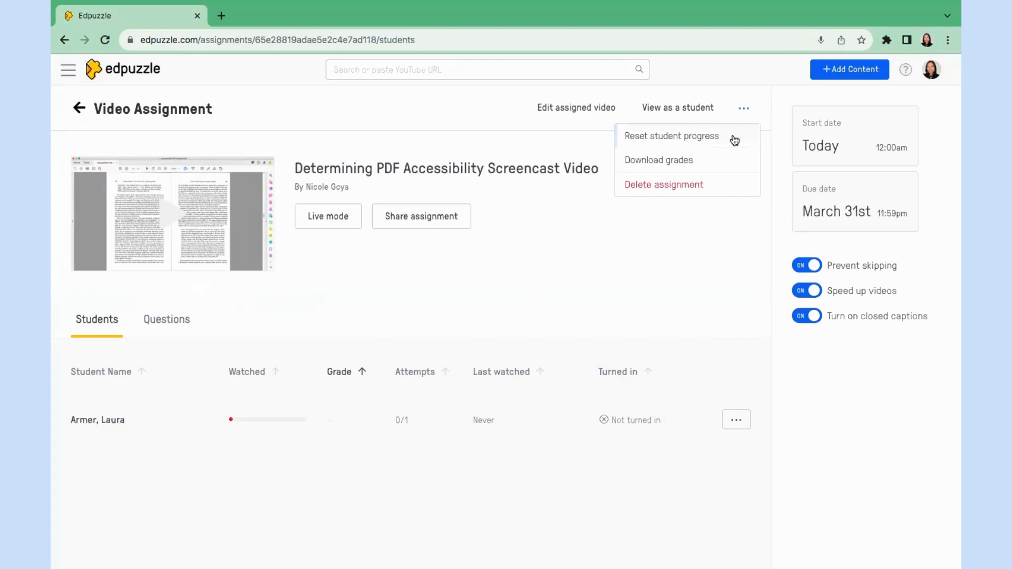
left_click(614, 273)
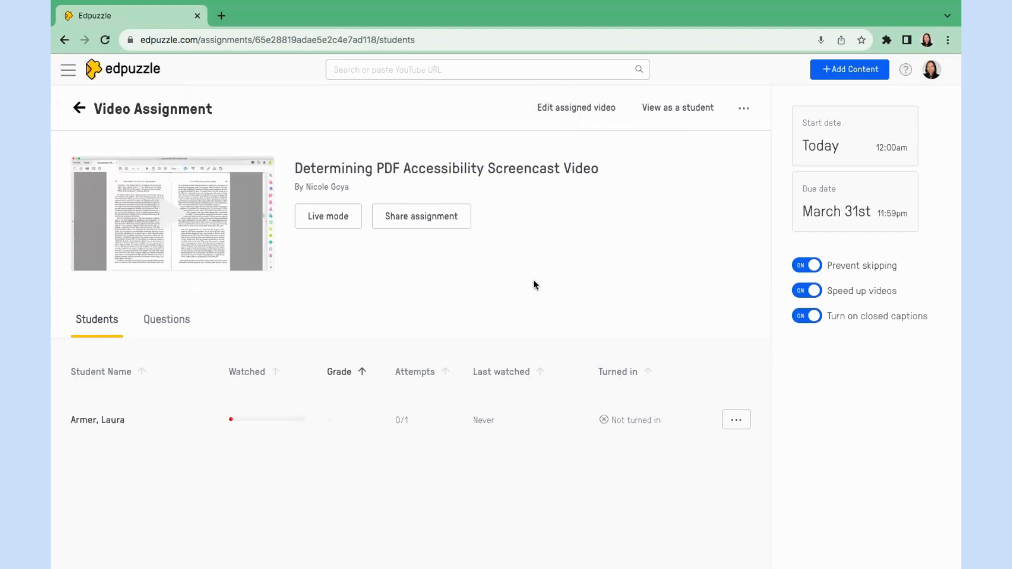
left_click(416, 216)
left_click(642, 250)
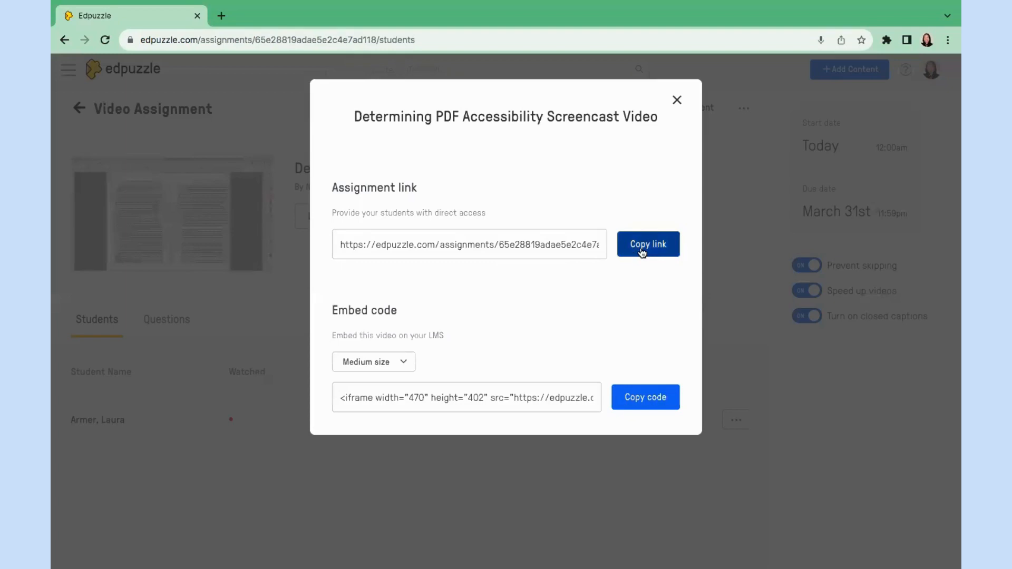